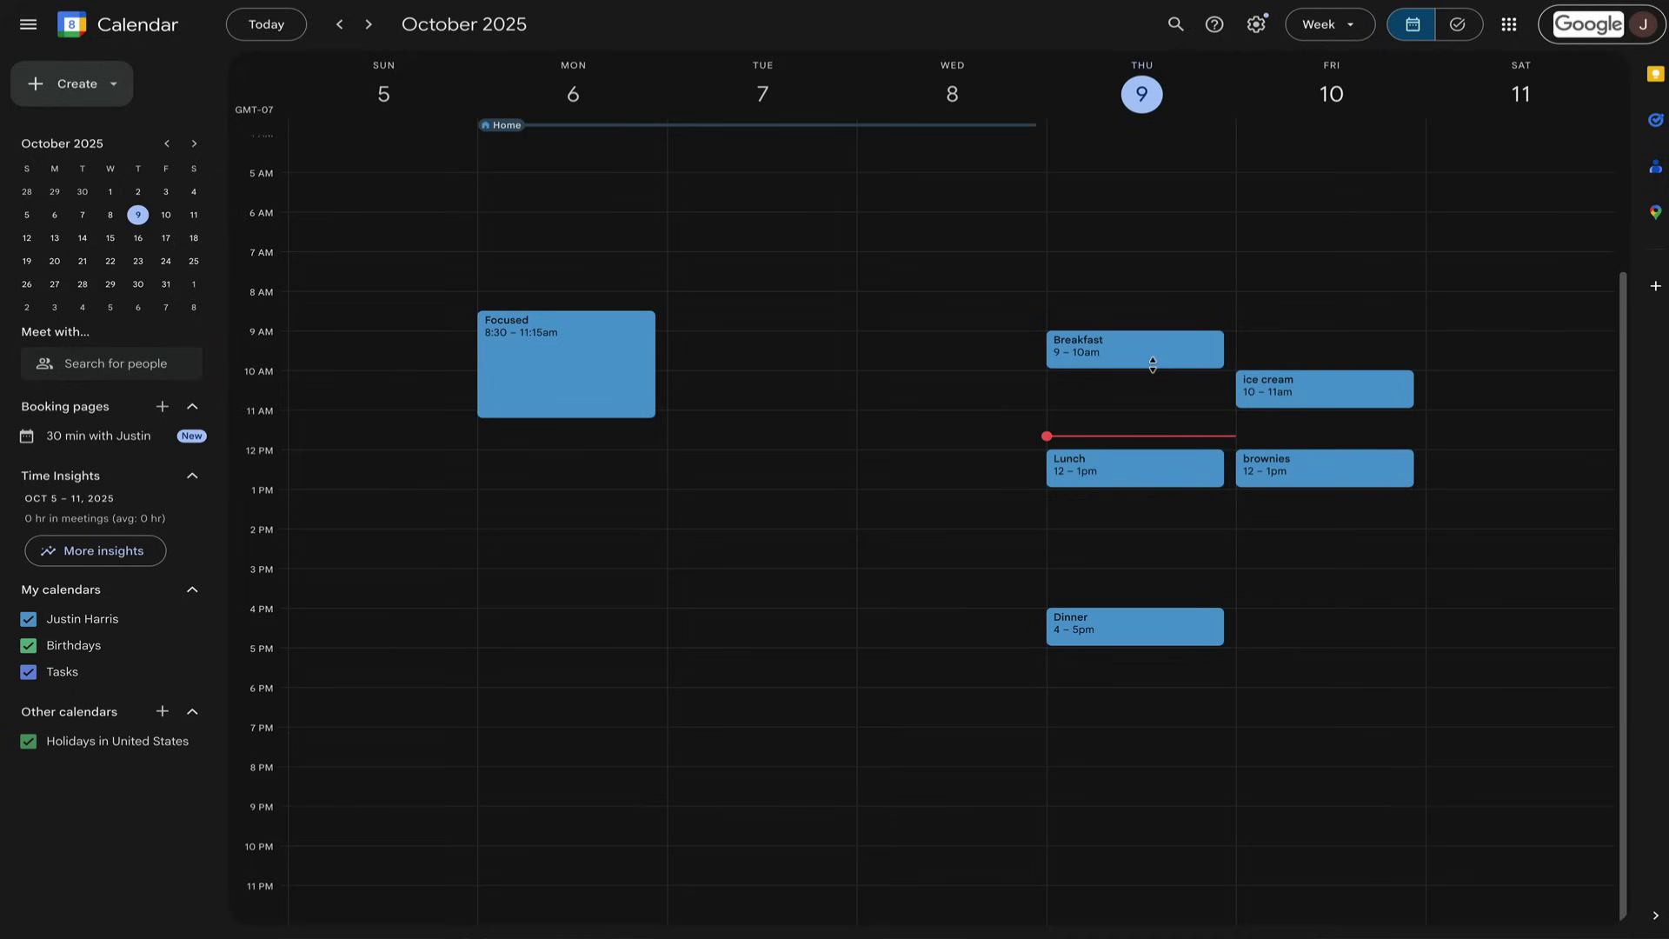
Step: Open the Friday, October 10, 12:00–1:00pm brownies event to view its details
click(1291, 461)
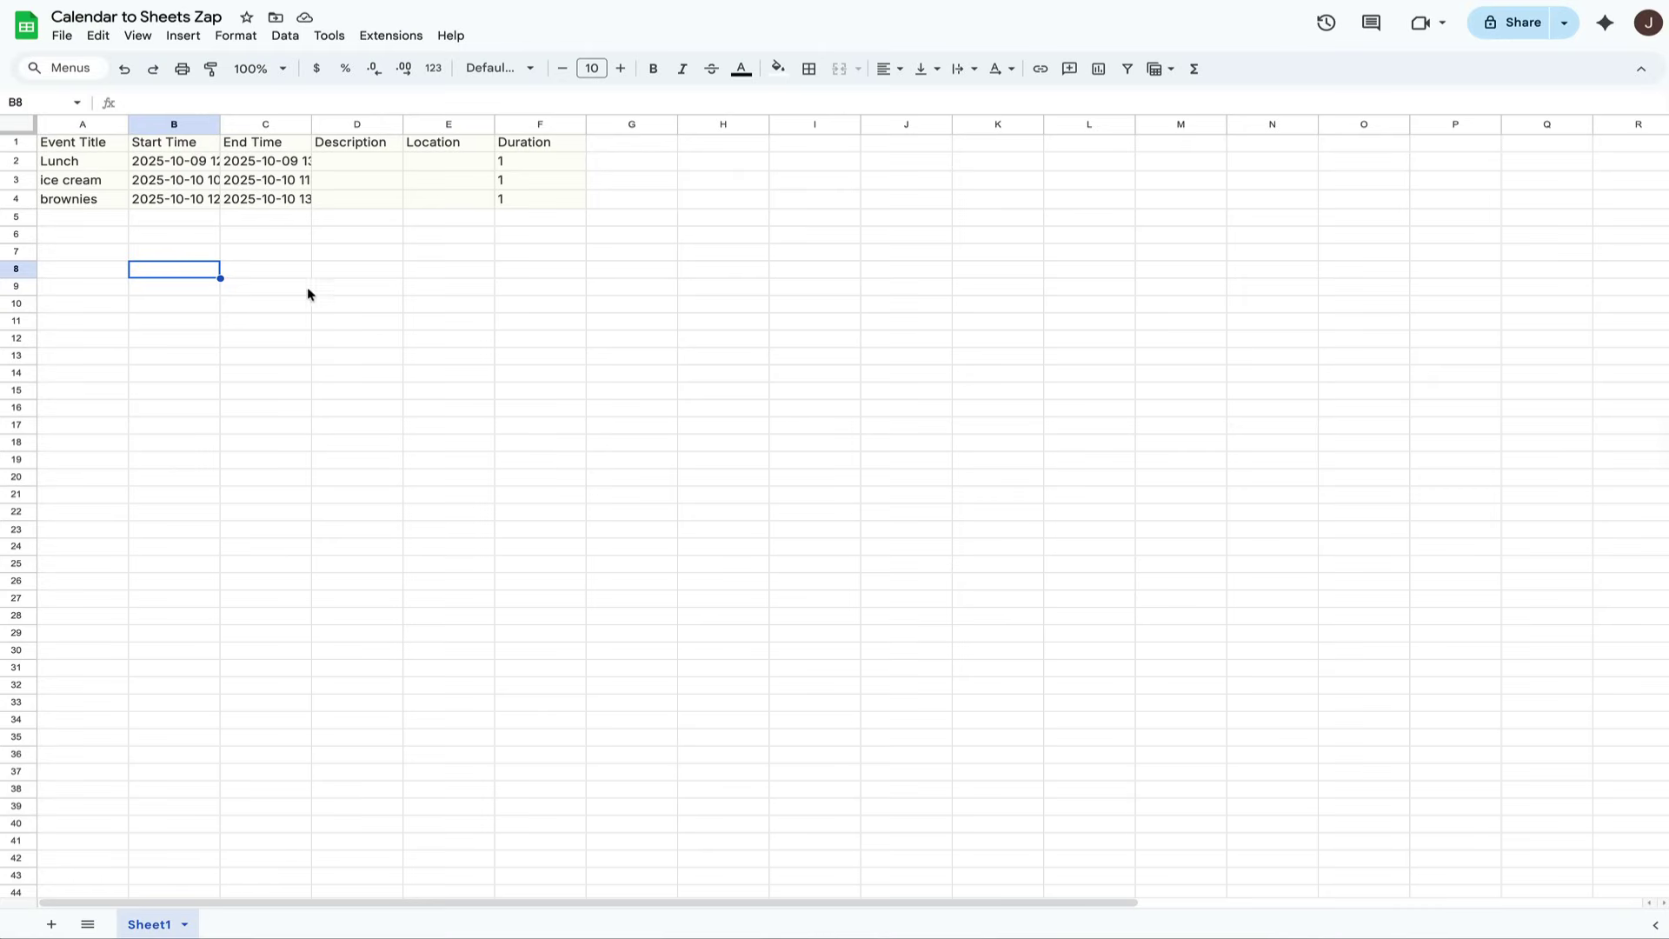
Step: Inspect the brownies entry in A4 and row 4, then select empty cell A7
click(55, 204)
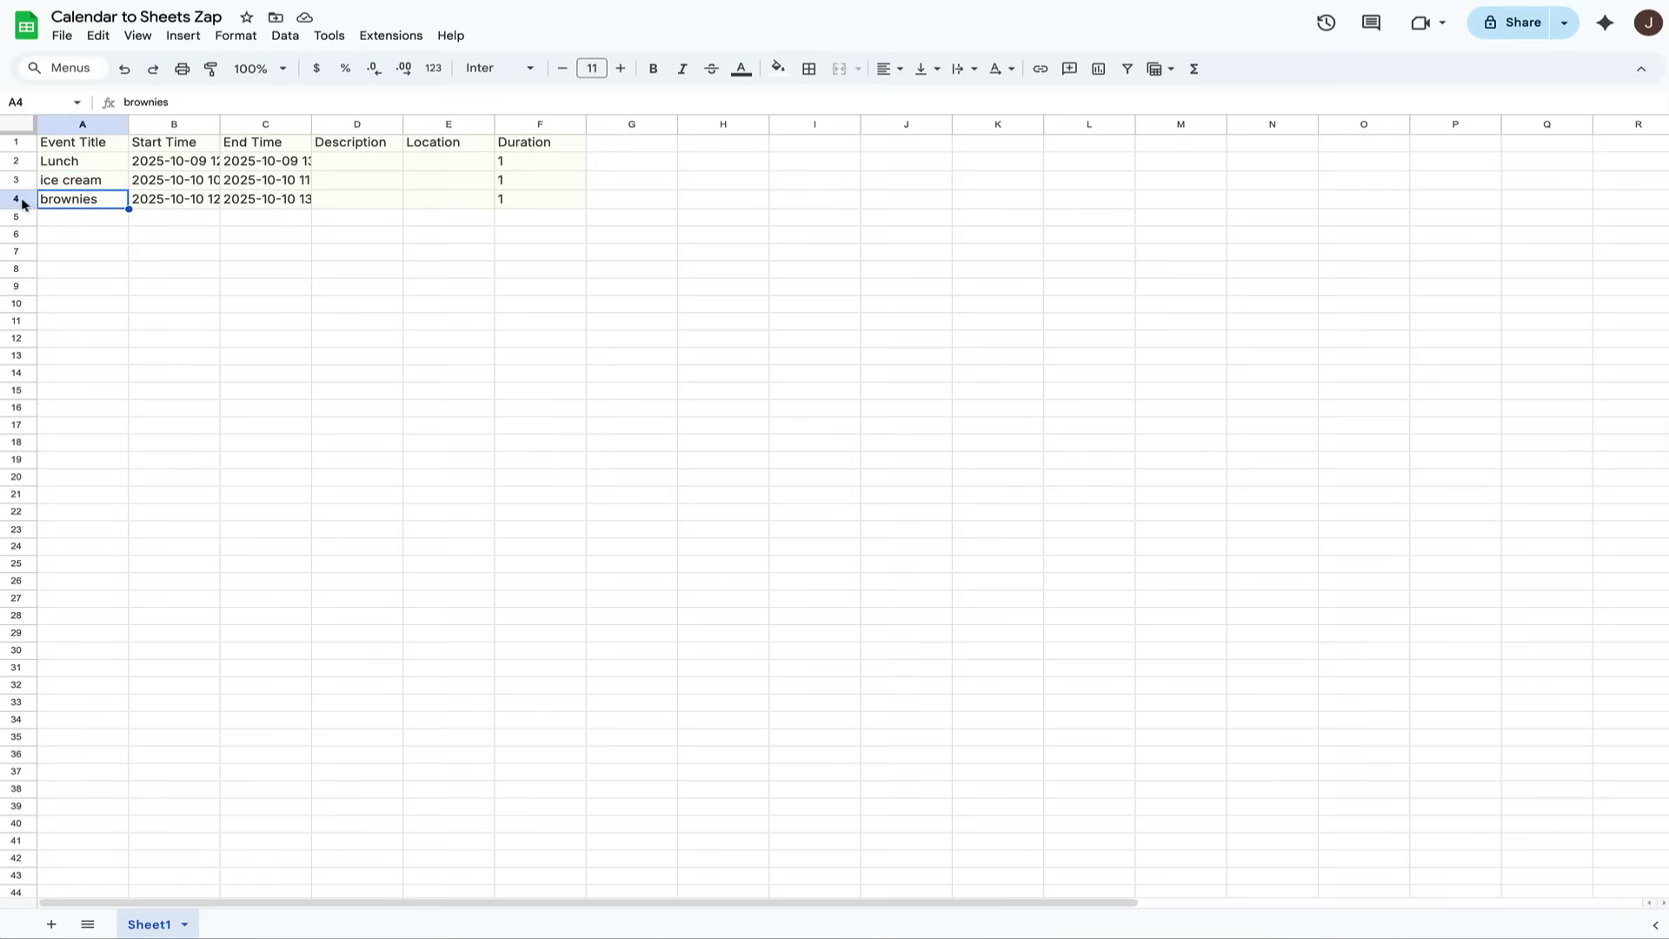
click(18, 199)
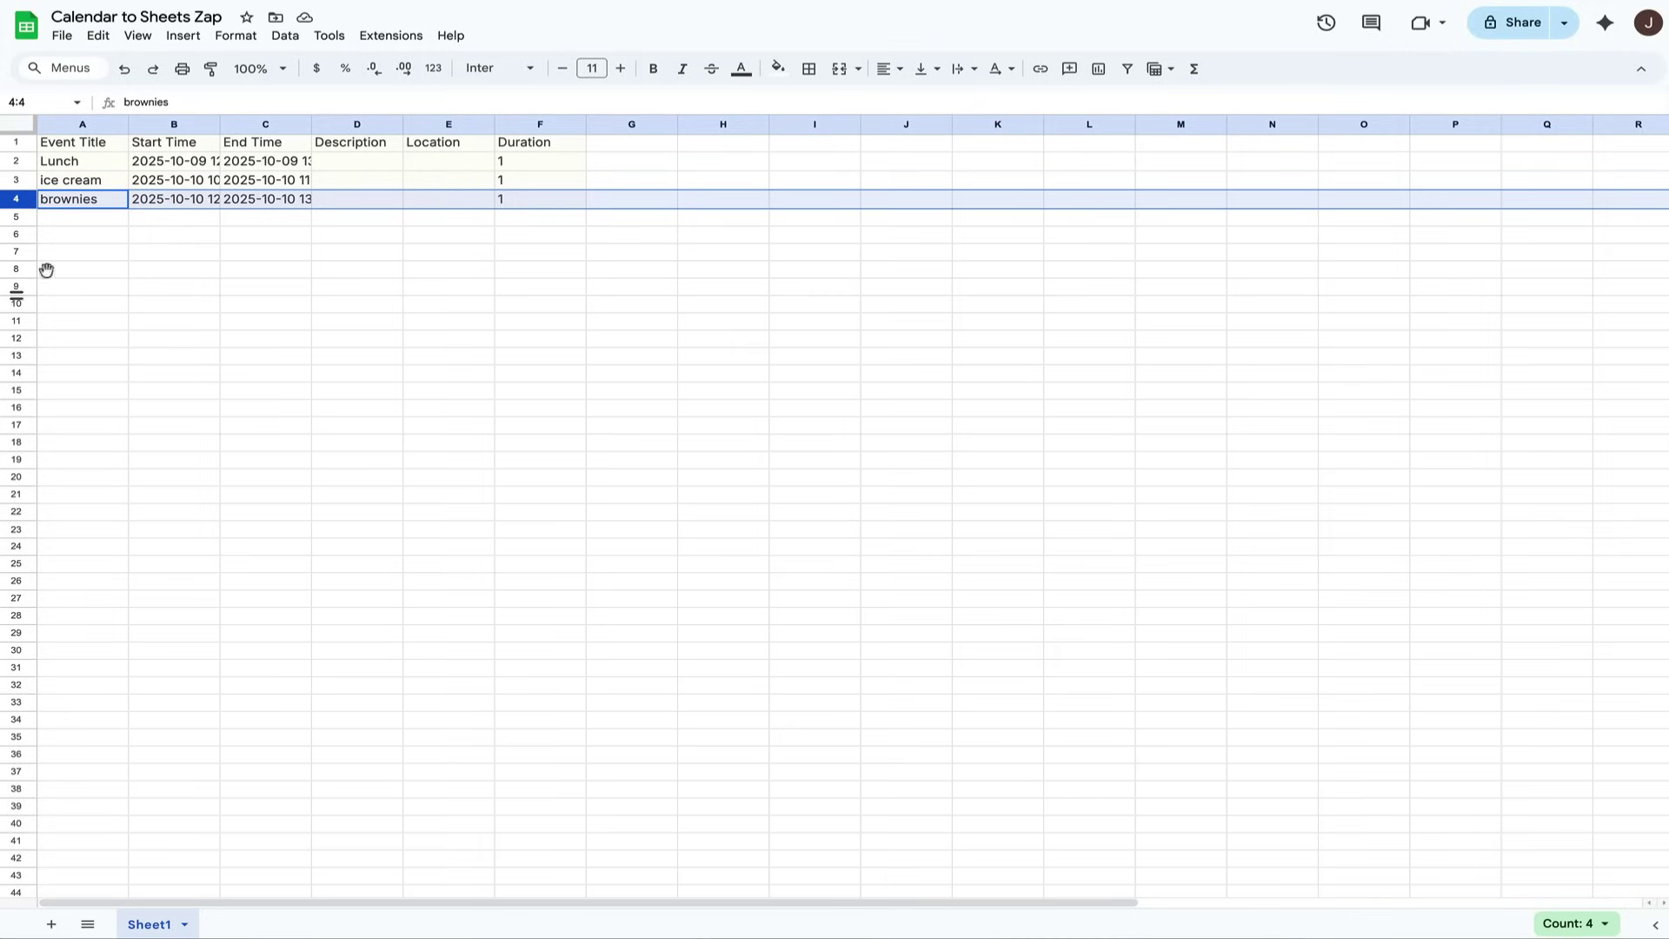
click(101, 253)
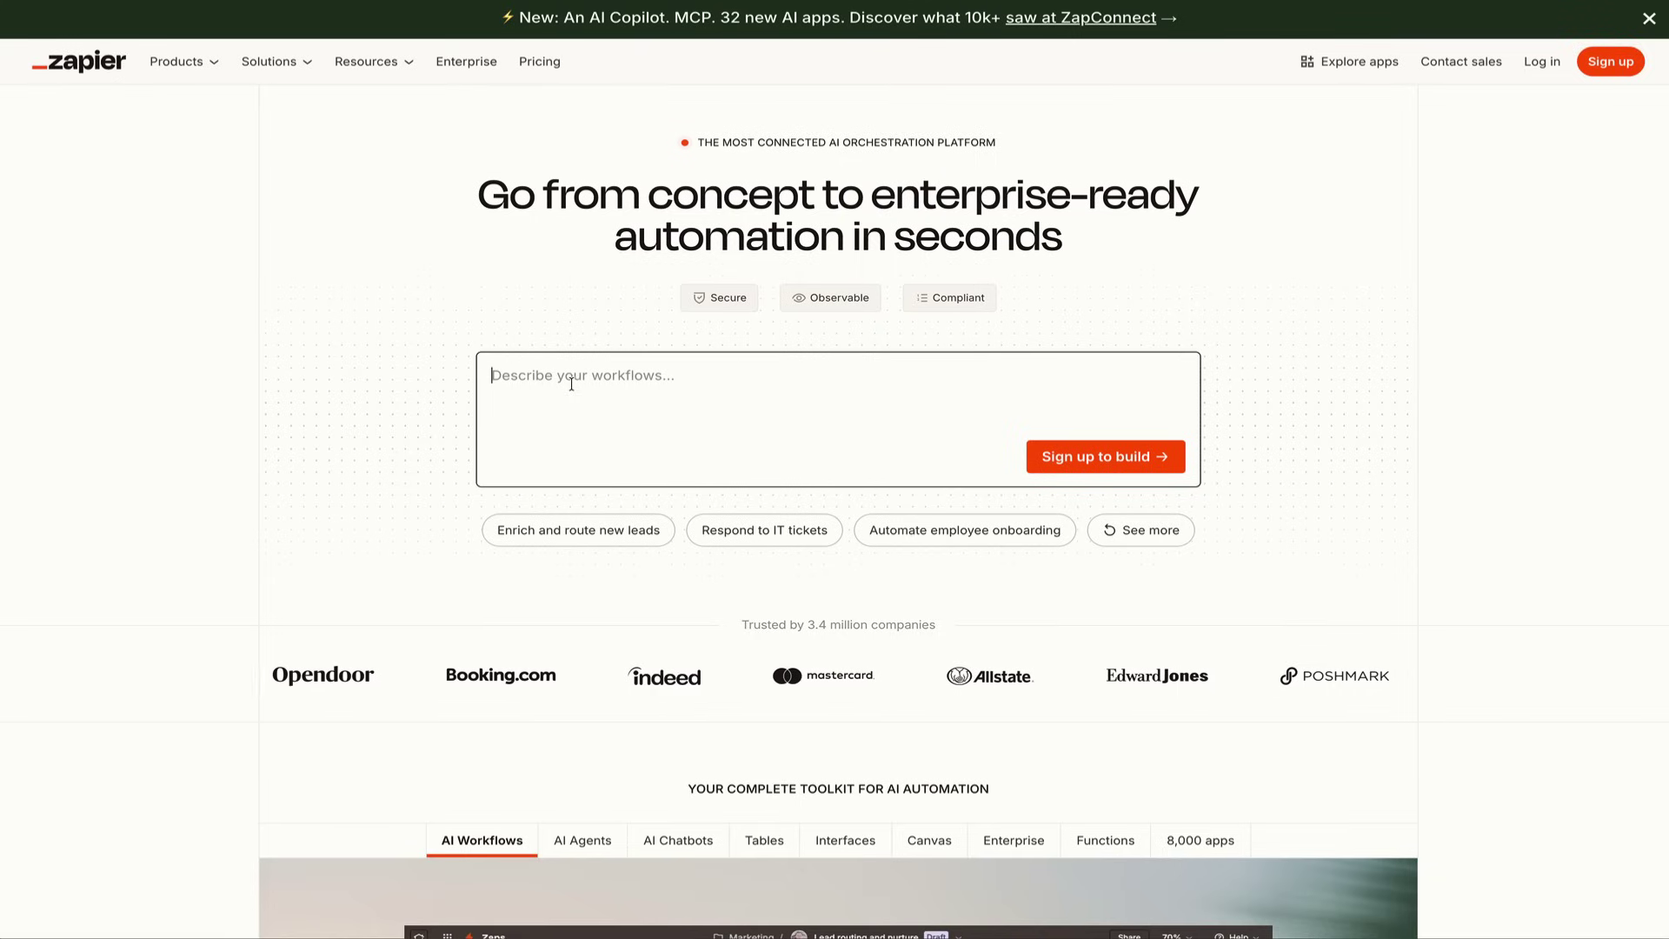
Step: Ask Zapier to 'Connect Google Calendar to Google Sheets' and submit the workflow prompt
text(Connect )
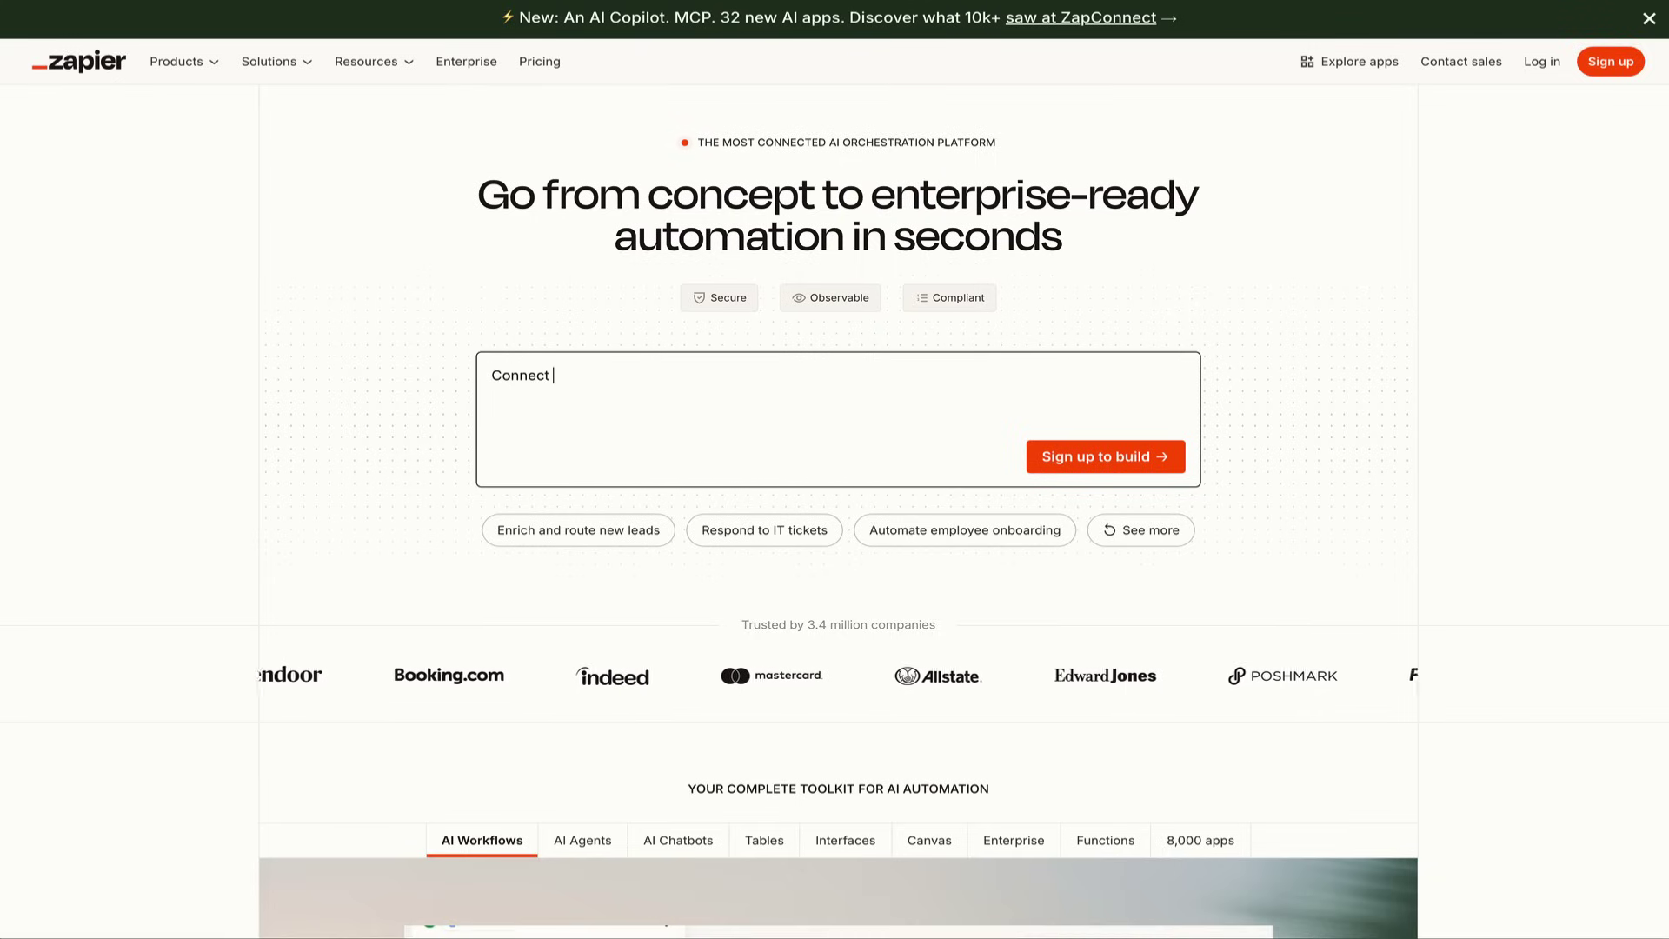
text(Google Calendar to Googole)
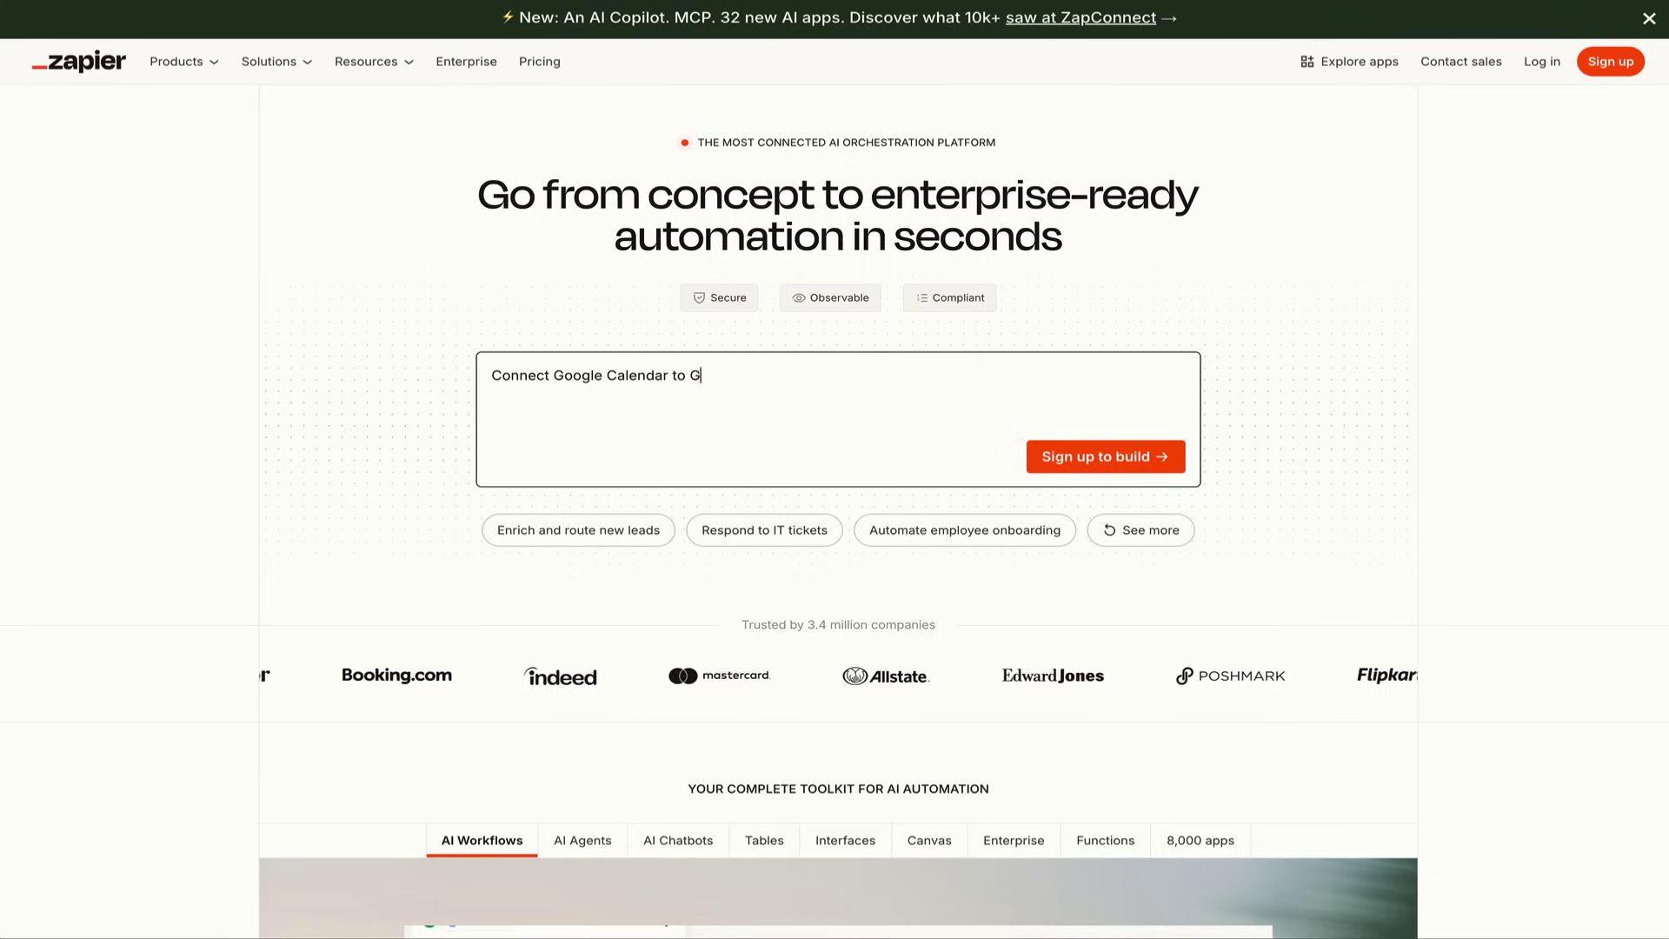
key(BackSpace)
key(BackSpace)
key(BackSpace)
key(BackSpace)
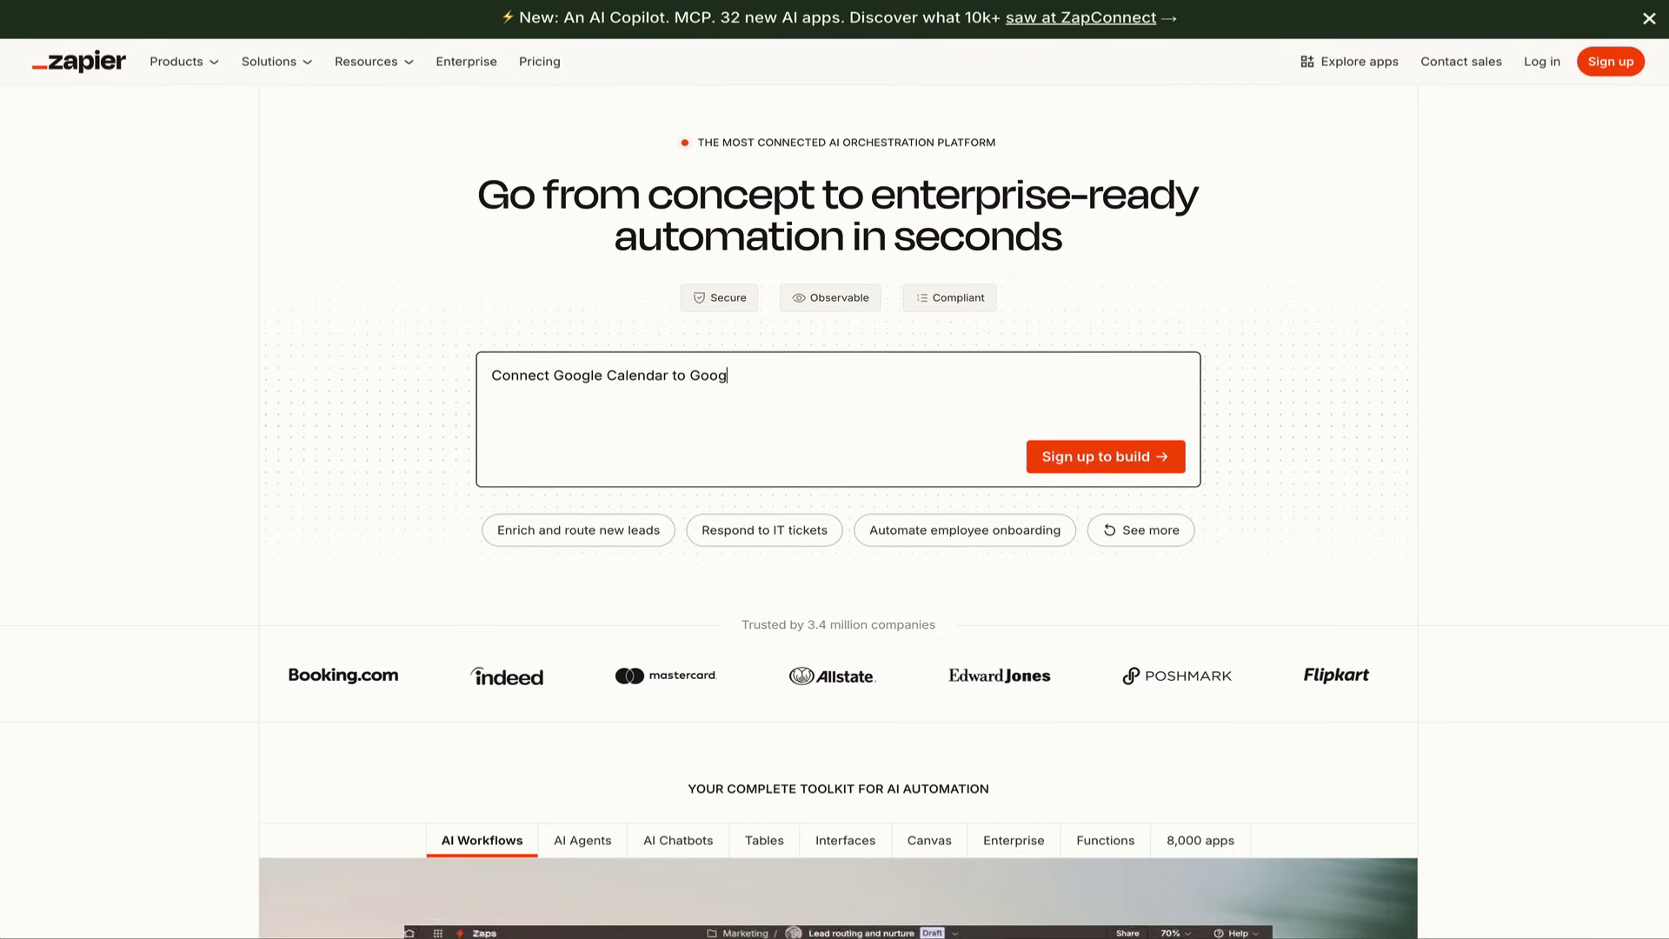
text(le Sheets)
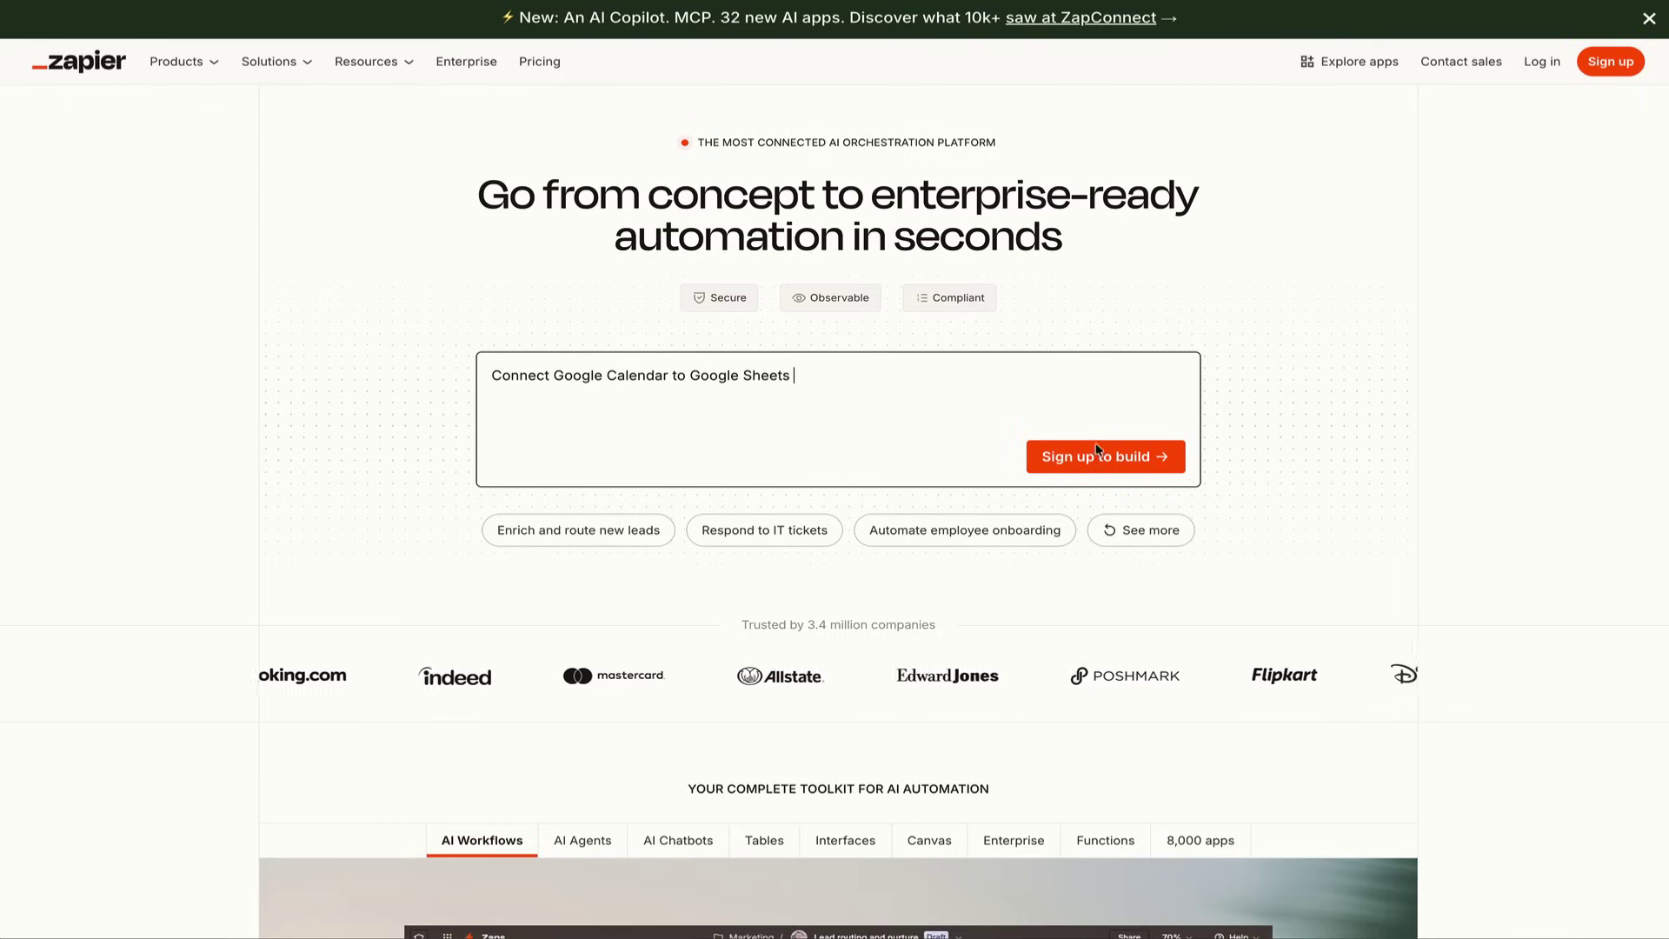
click(1103, 456)
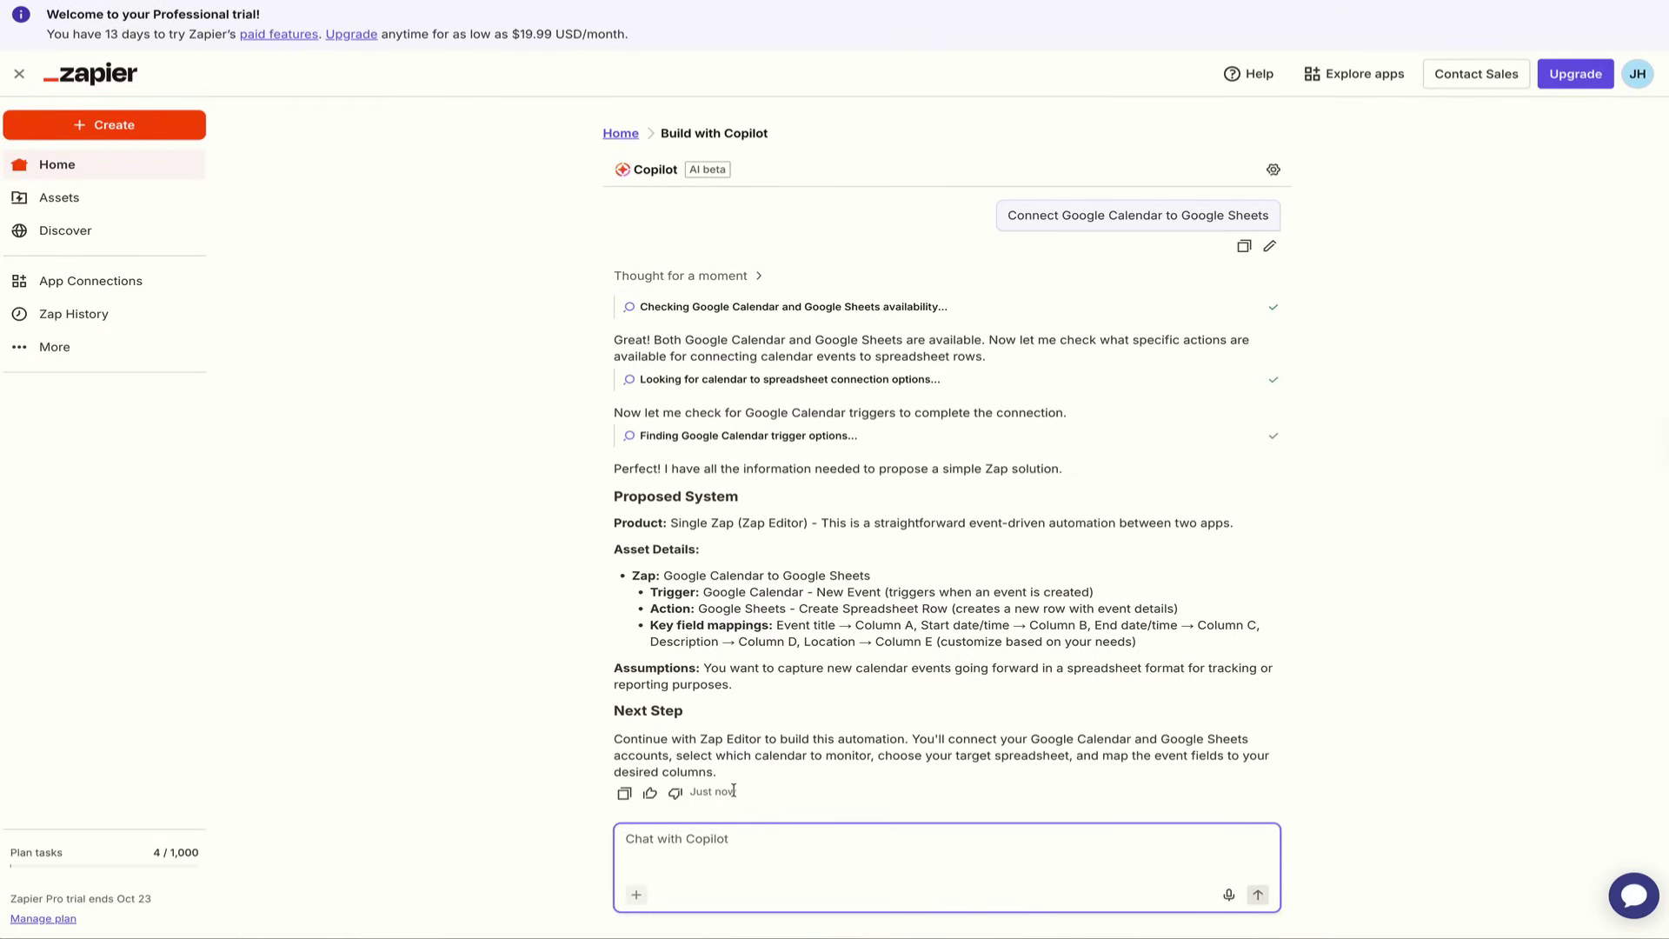
Step: Send Copilot 'Let's continue' and open the proposed Zap in the Zap Editor
text(Le)
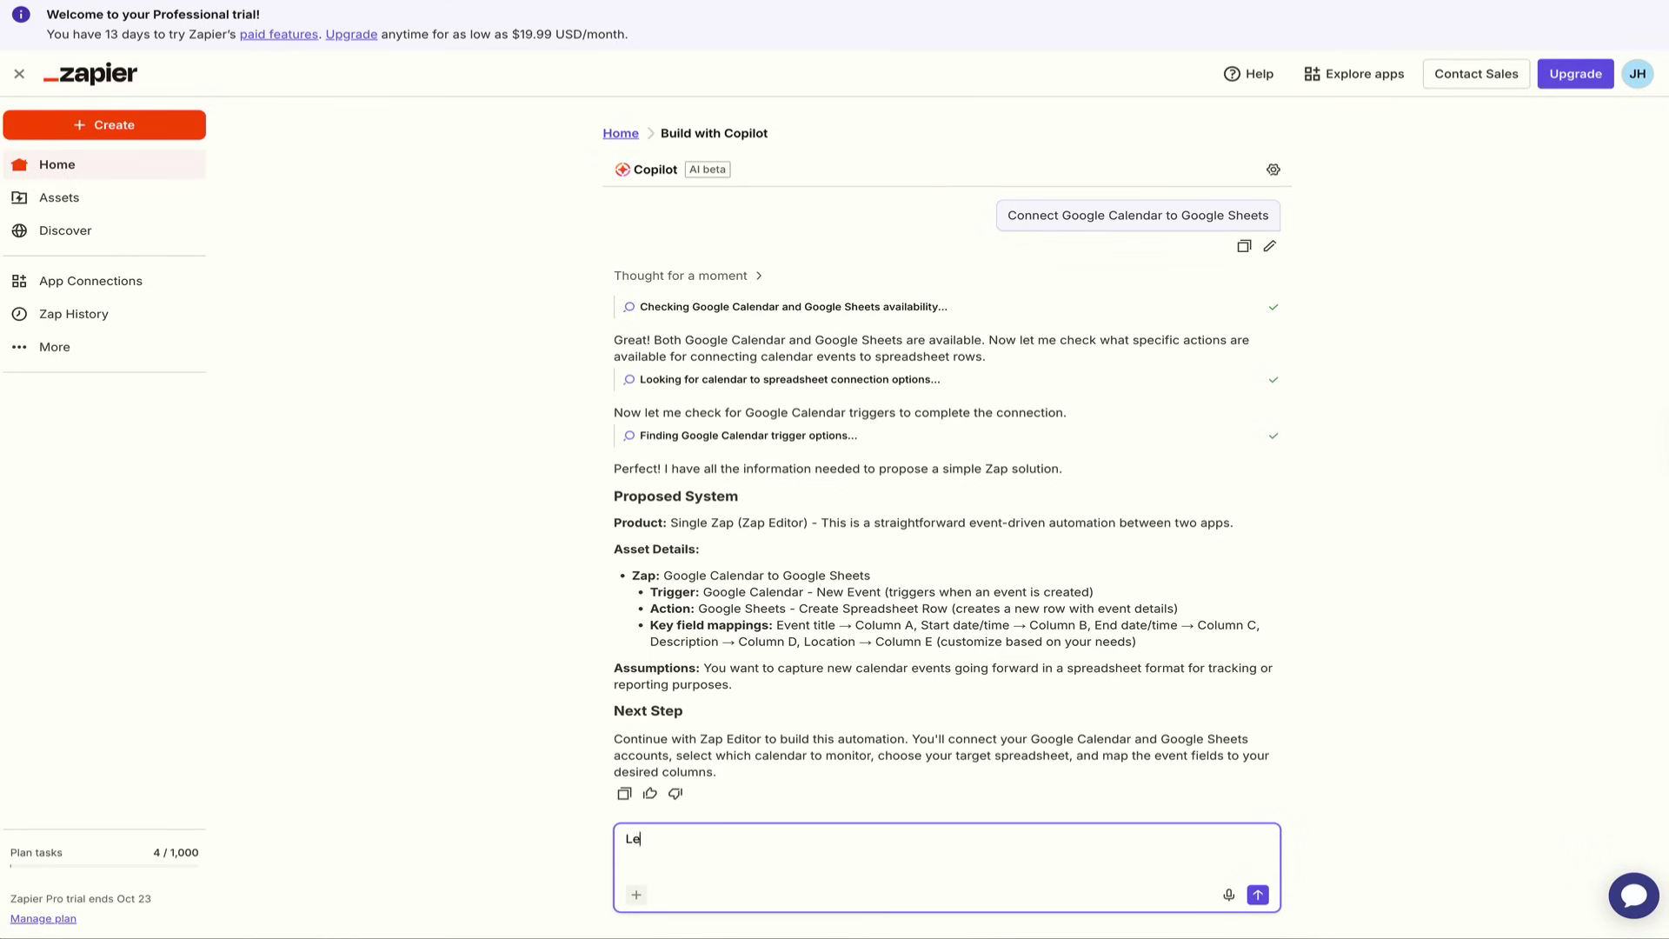
text(t's continue)
key(Return)
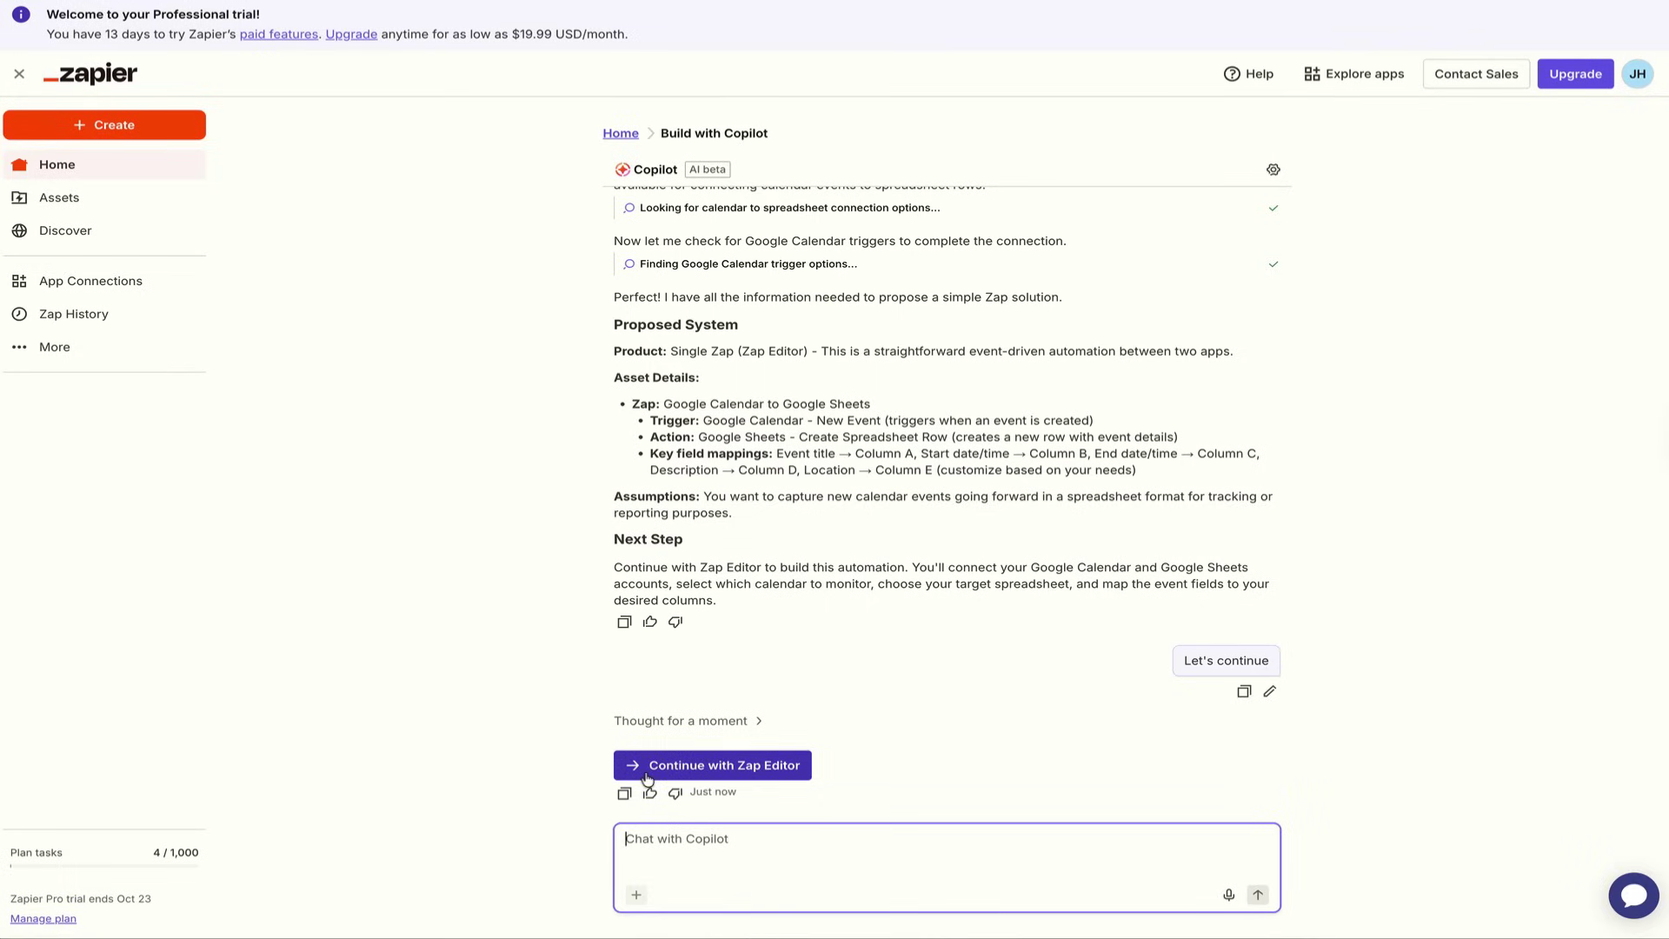
click(741, 775)
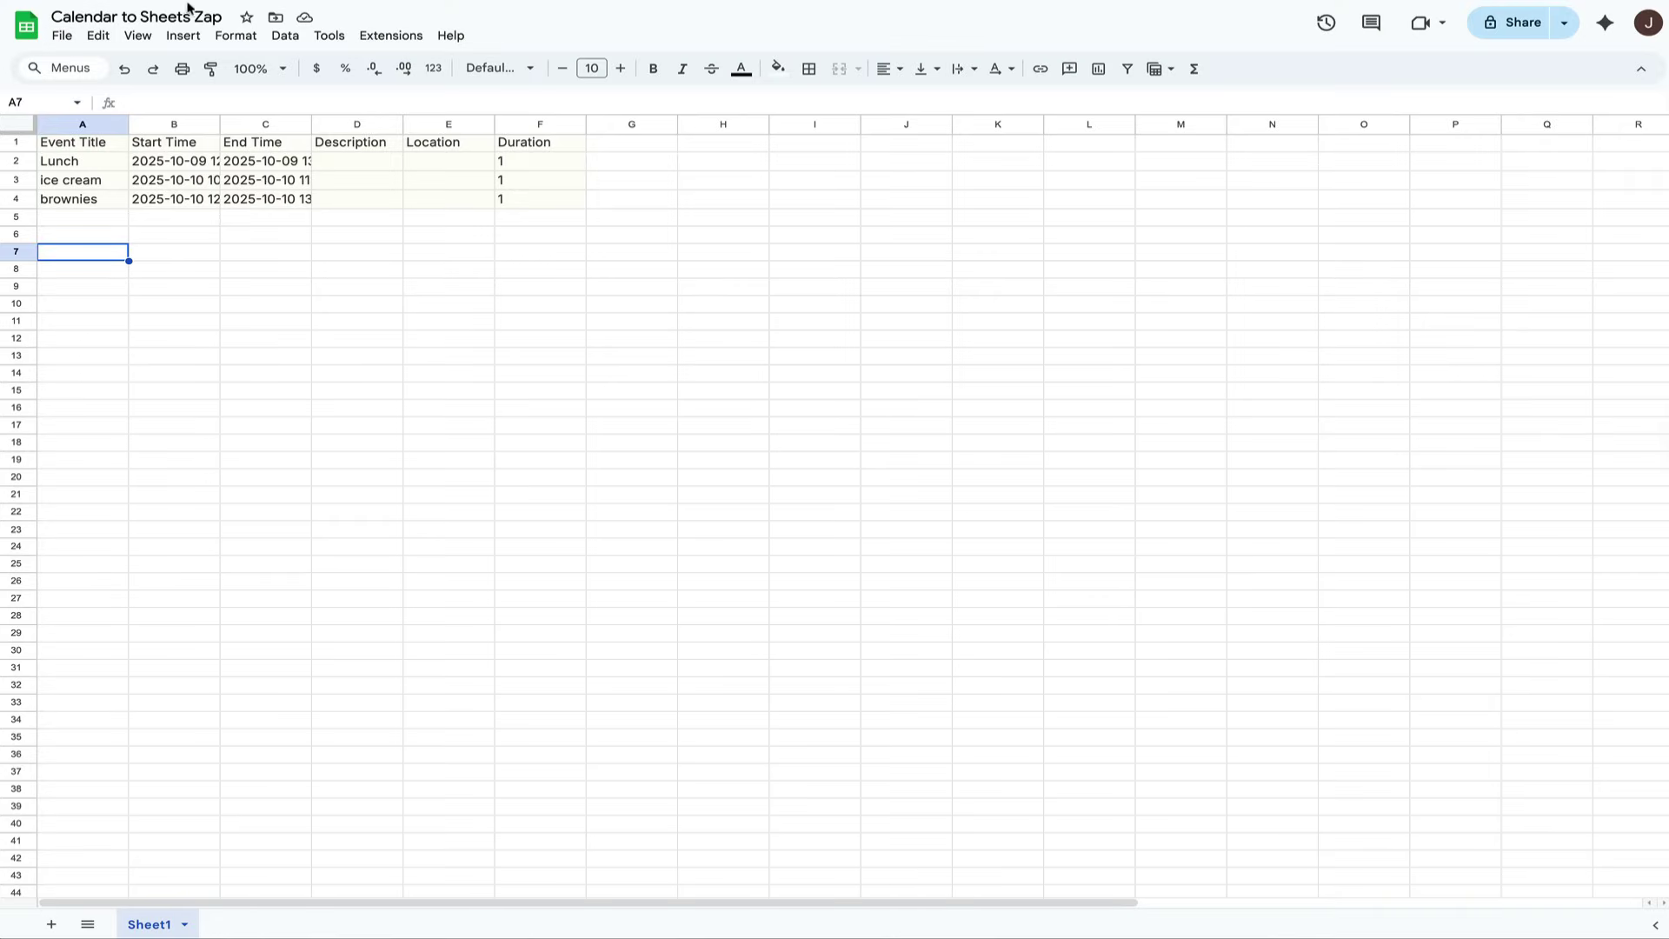
Step: Read headers A1–F1: Event Title, Start Time, End Time, Description, Location, Duration
click(65, 150)
click(172, 145)
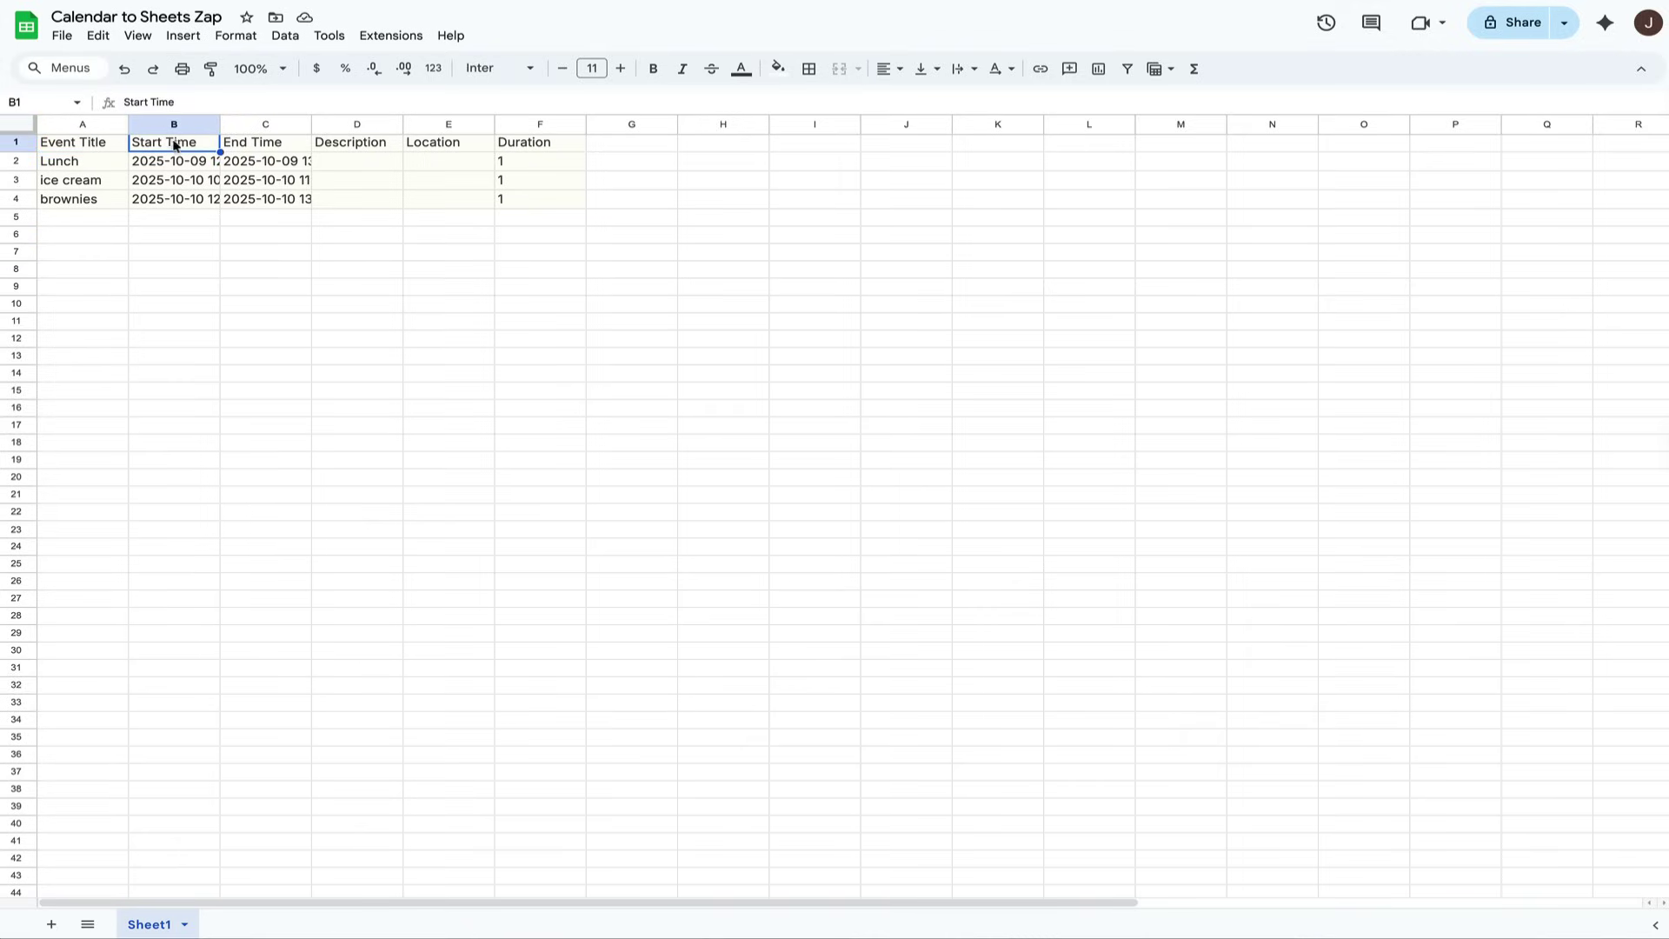
click(74, 149)
click(179, 152)
click(233, 153)
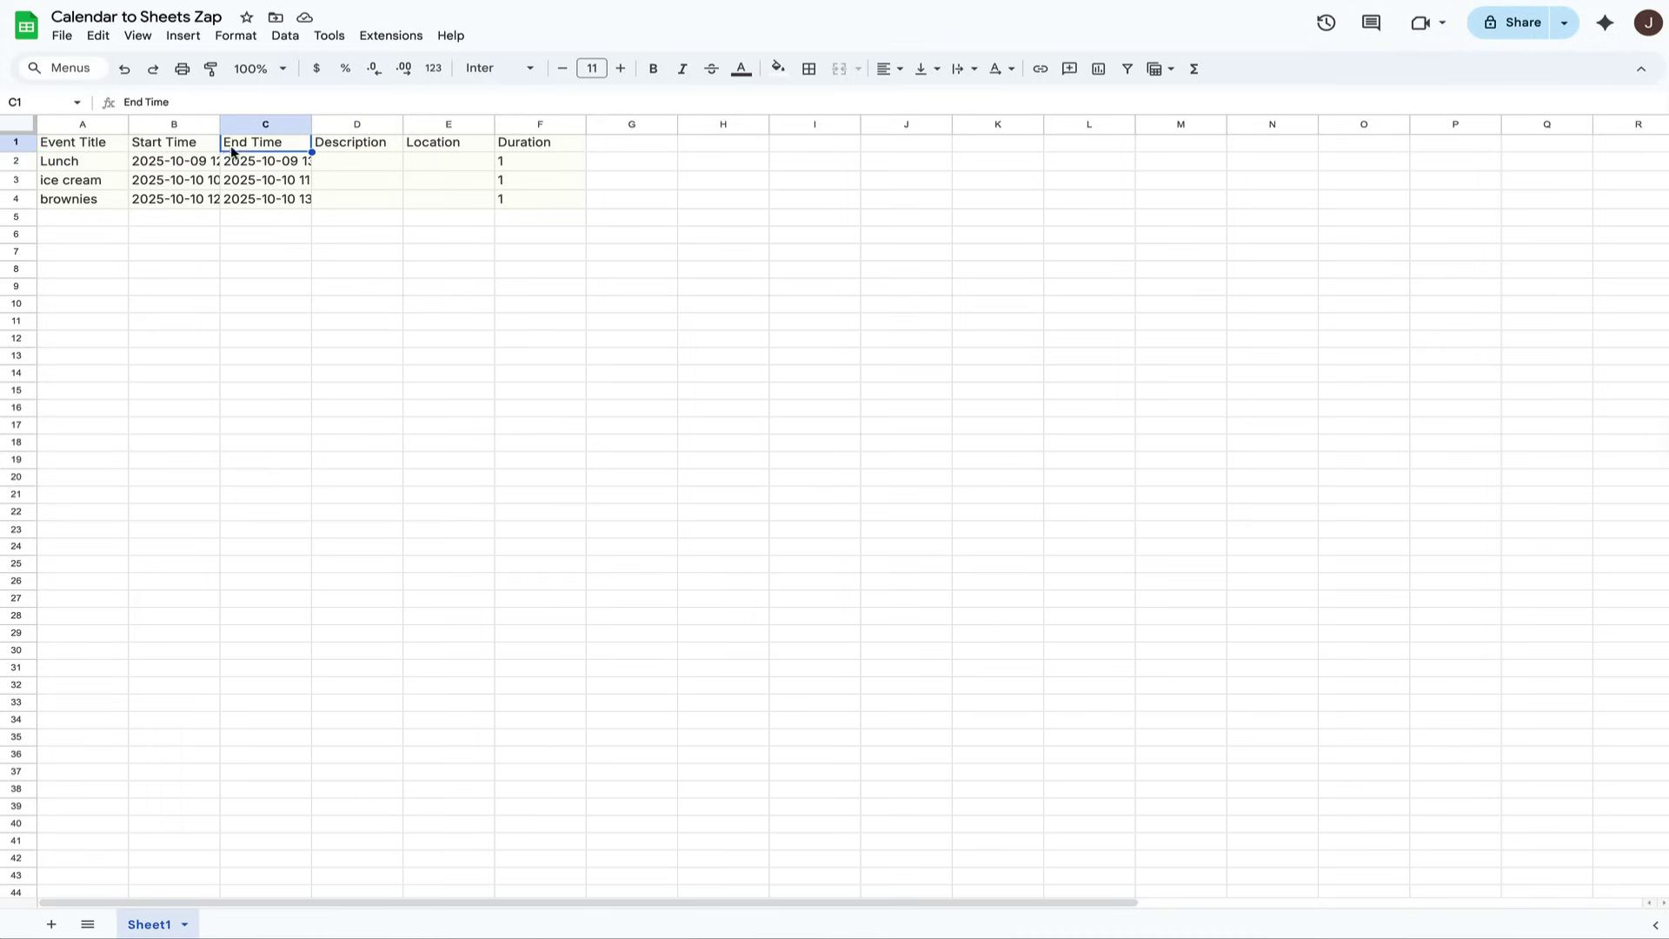
click(326, 153)
click(434, 153)
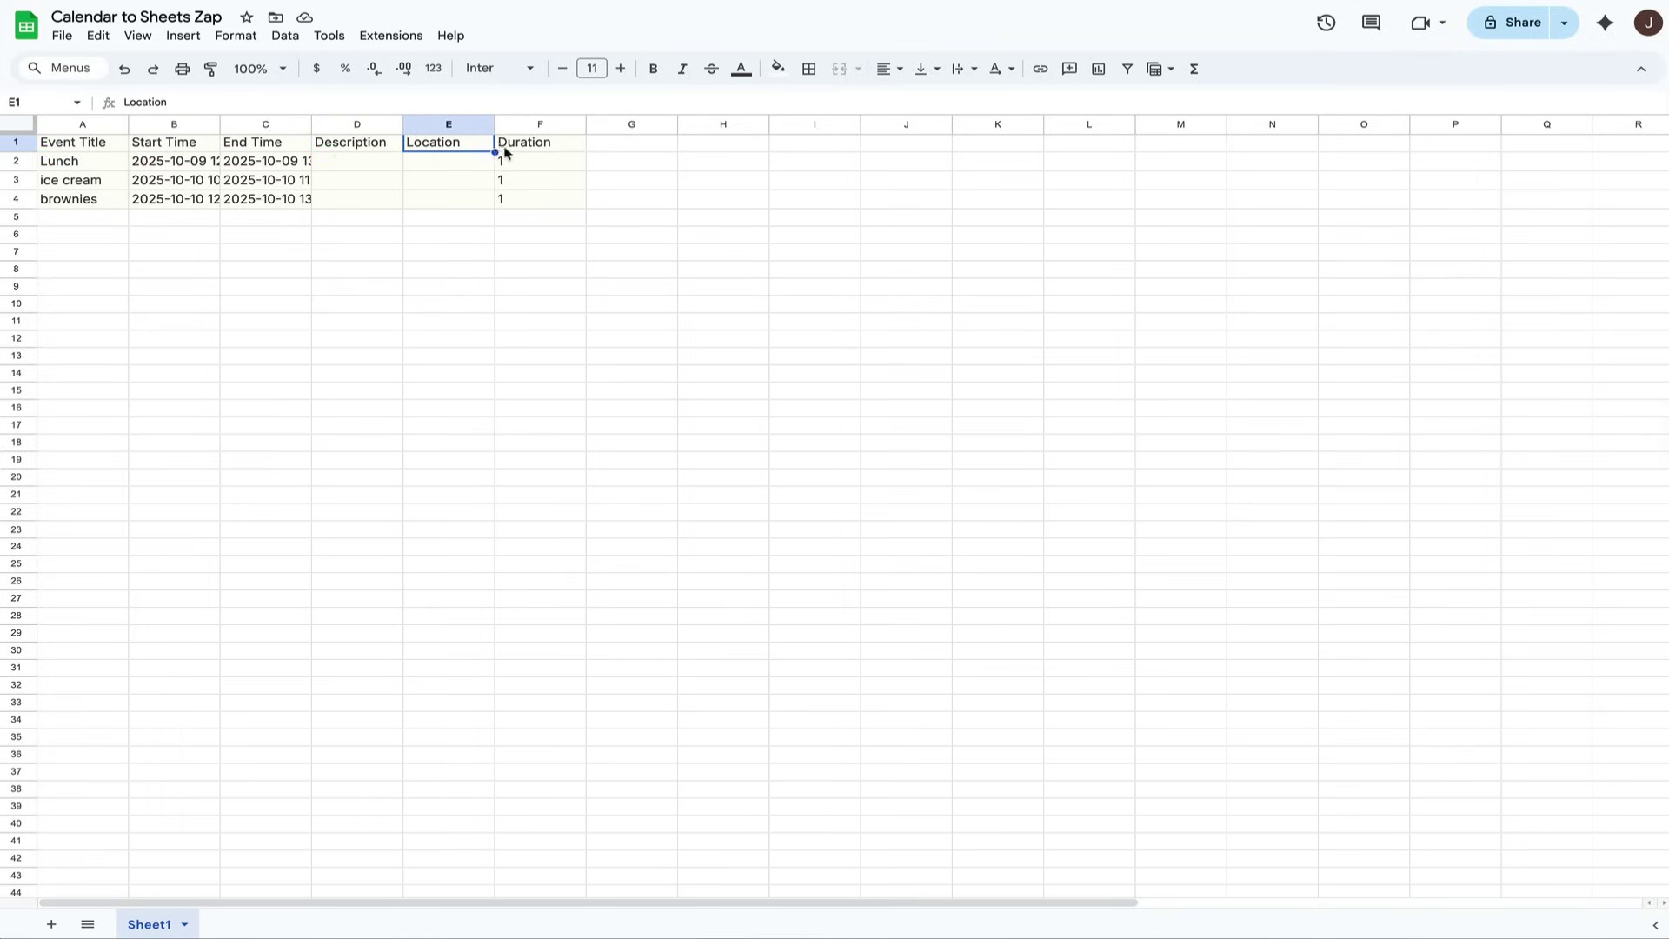
click(500, 149)
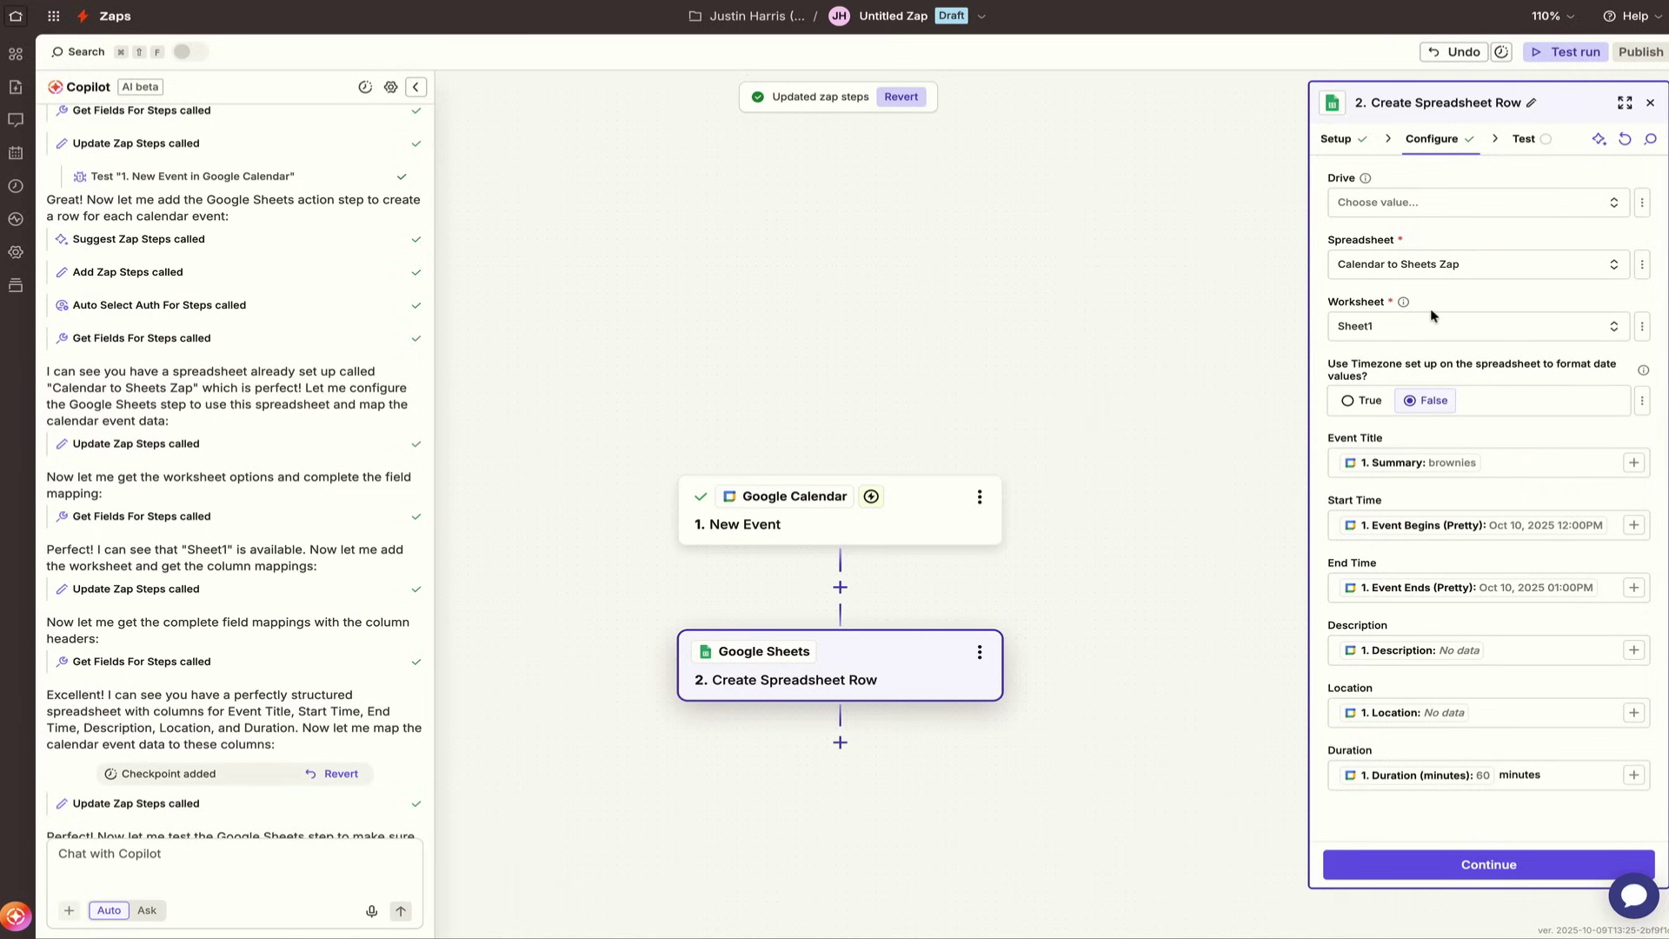
Step: Open the Google Calendar New Event trigger and check its connected account in Setup
click(760, 524)
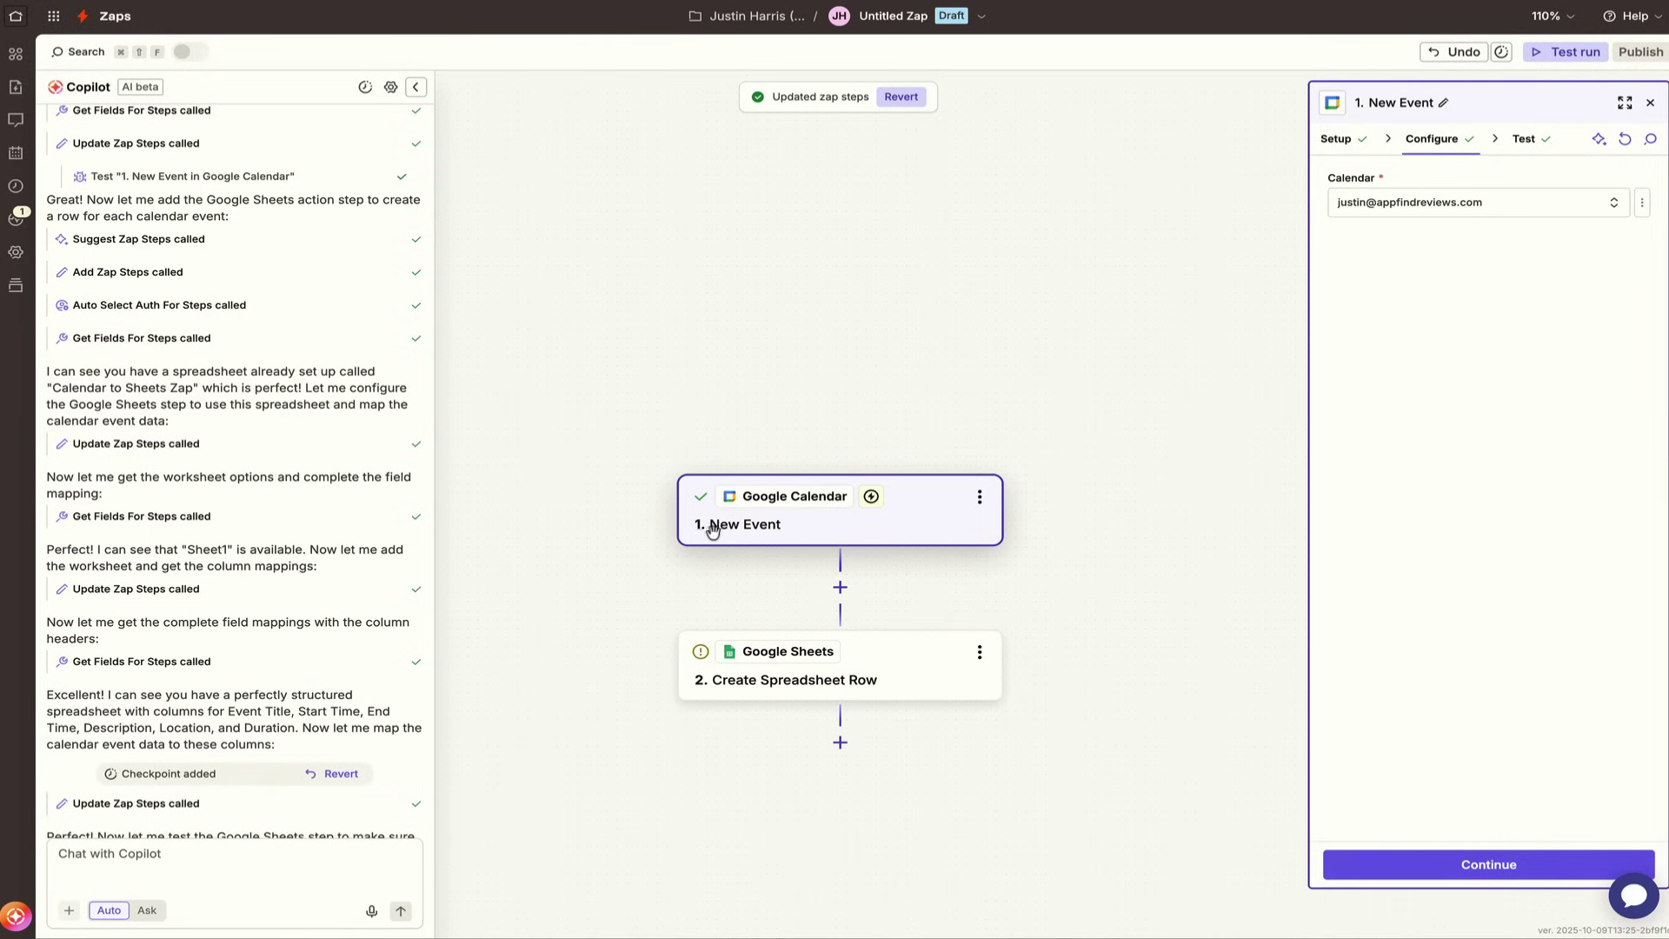
click(1336, 140)
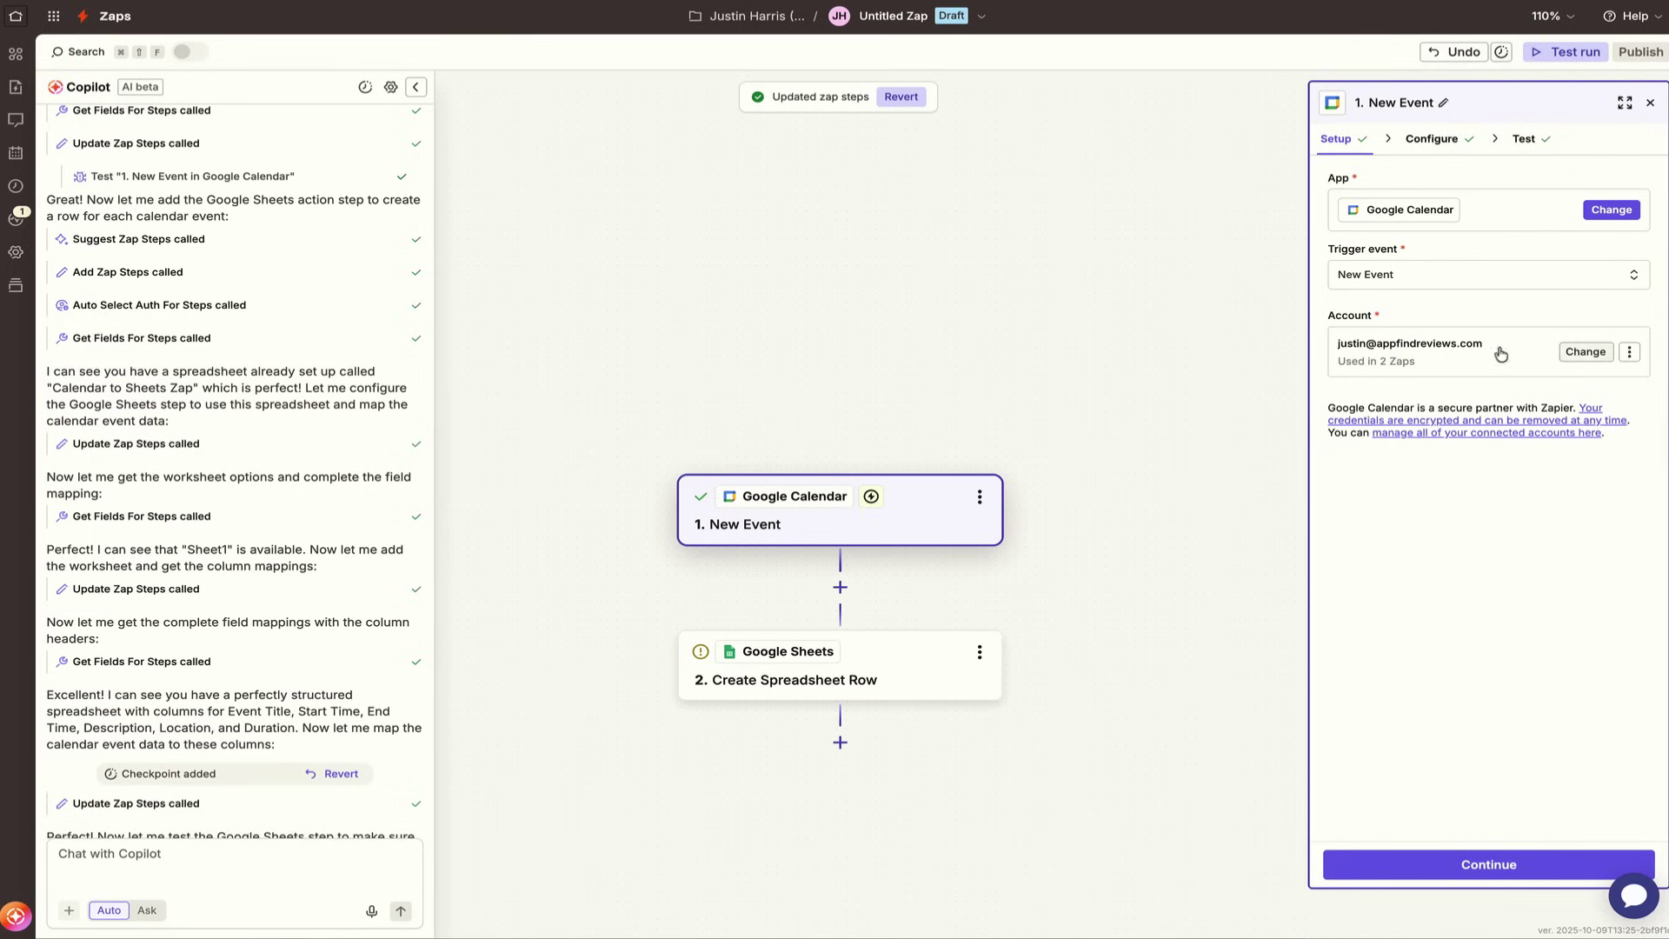
click(1629, 353)
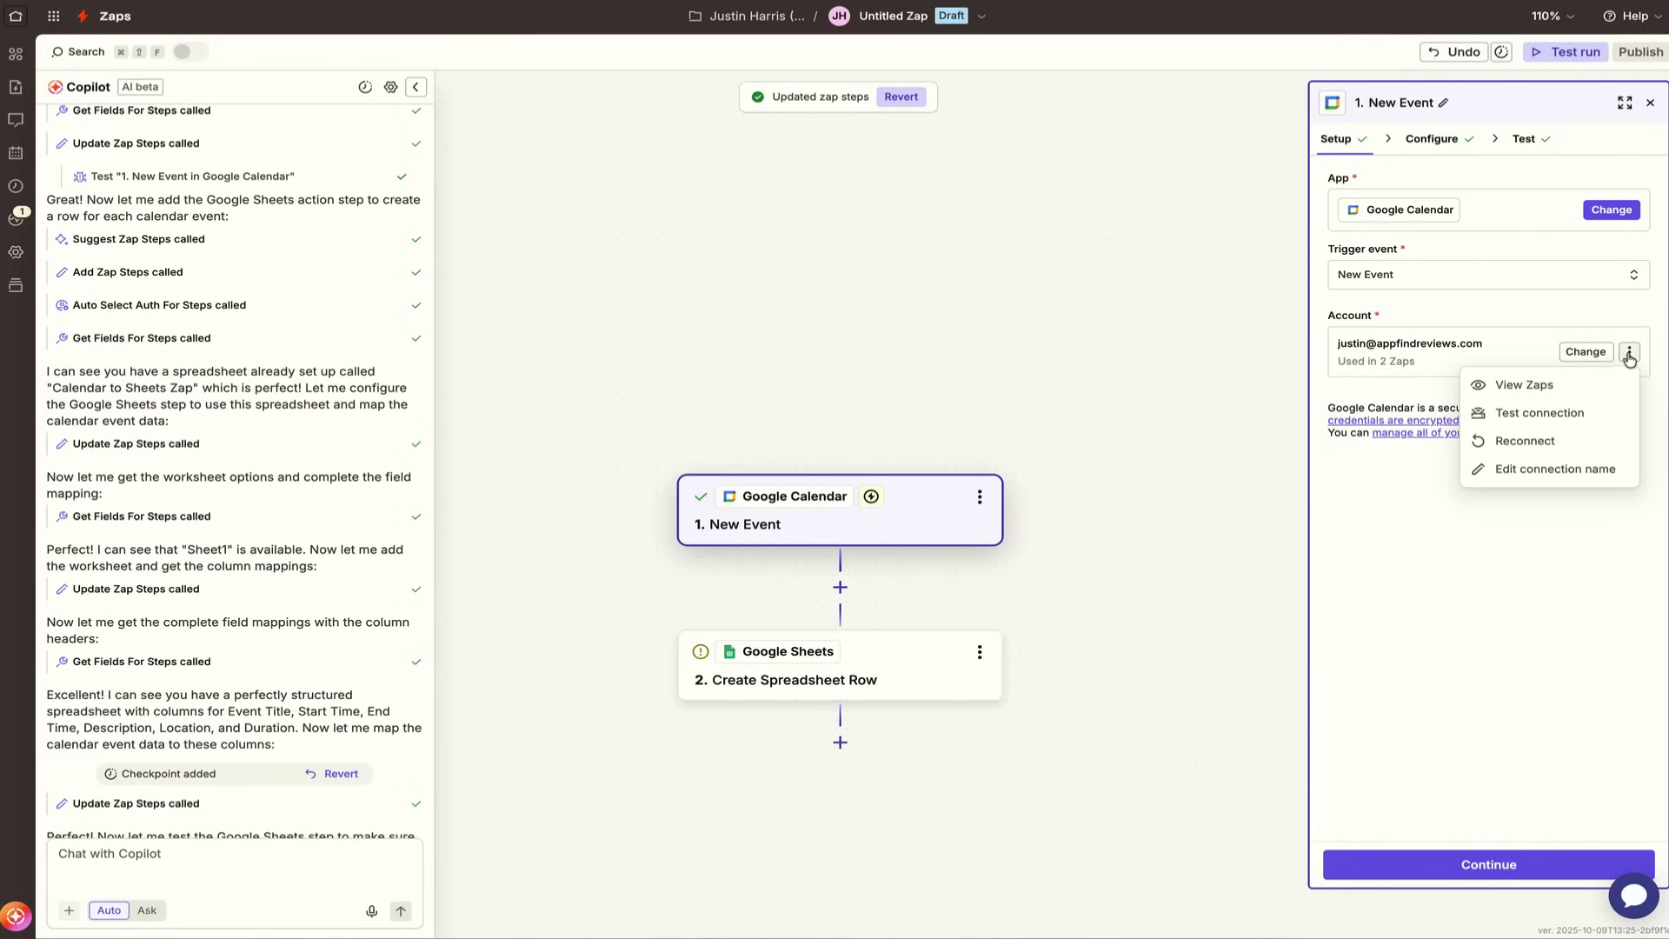
click(1629, 352)
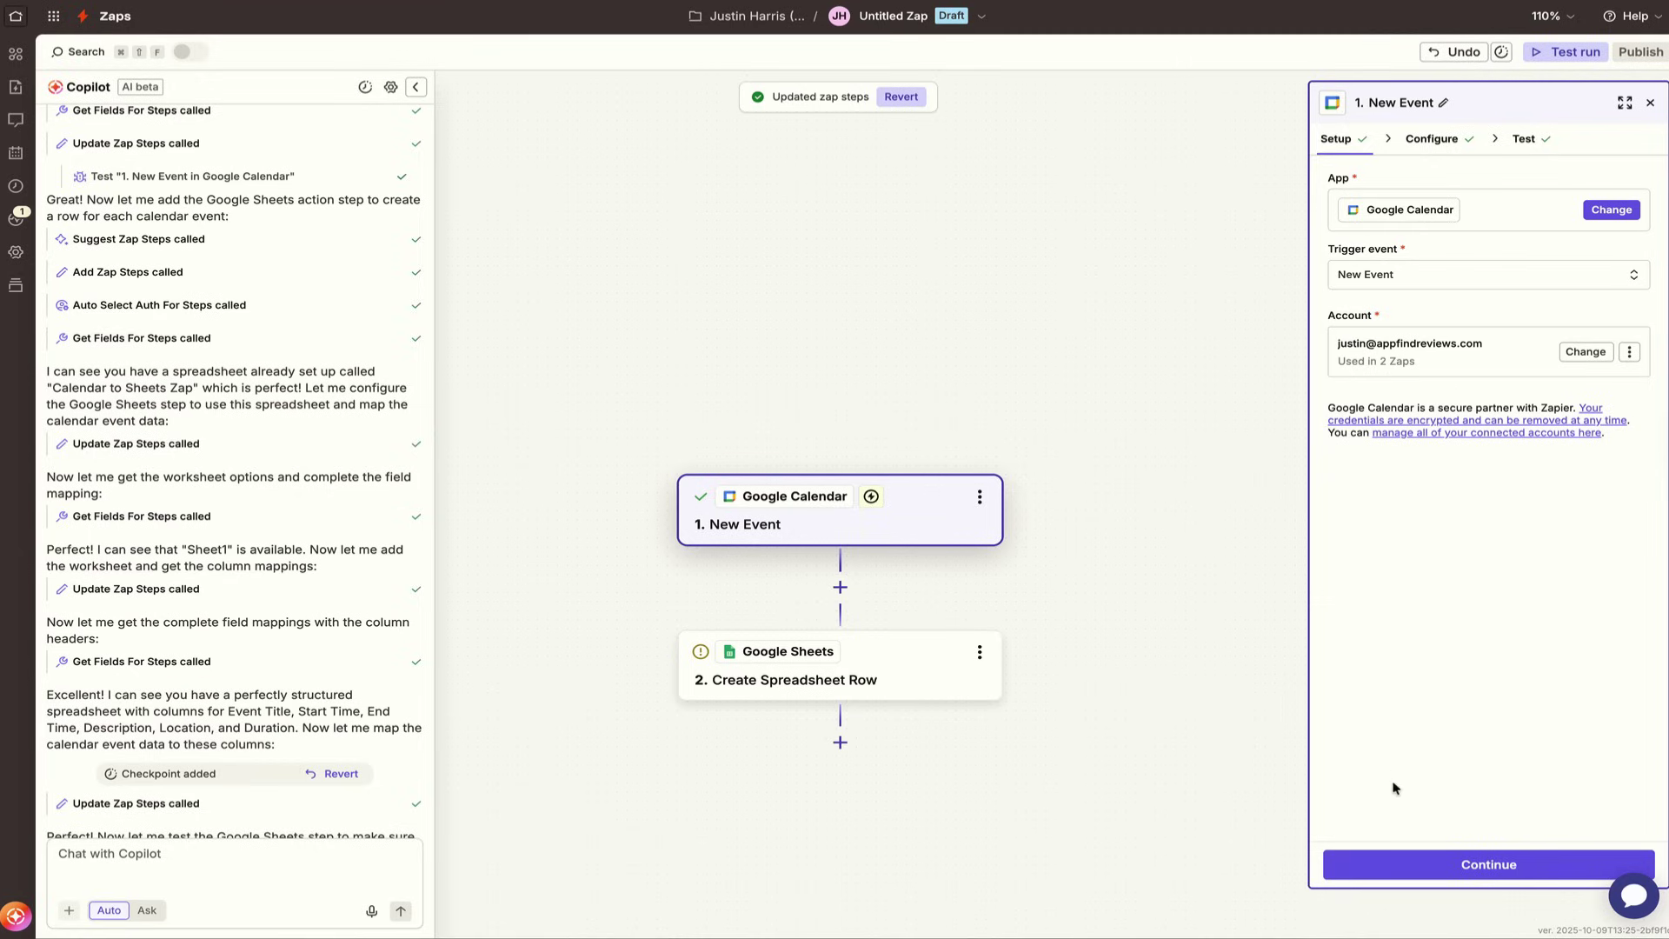
Step: Confirm the watched calendar in Configure, keeping the current choice, and advance to the trigger test
click(1392, 866)
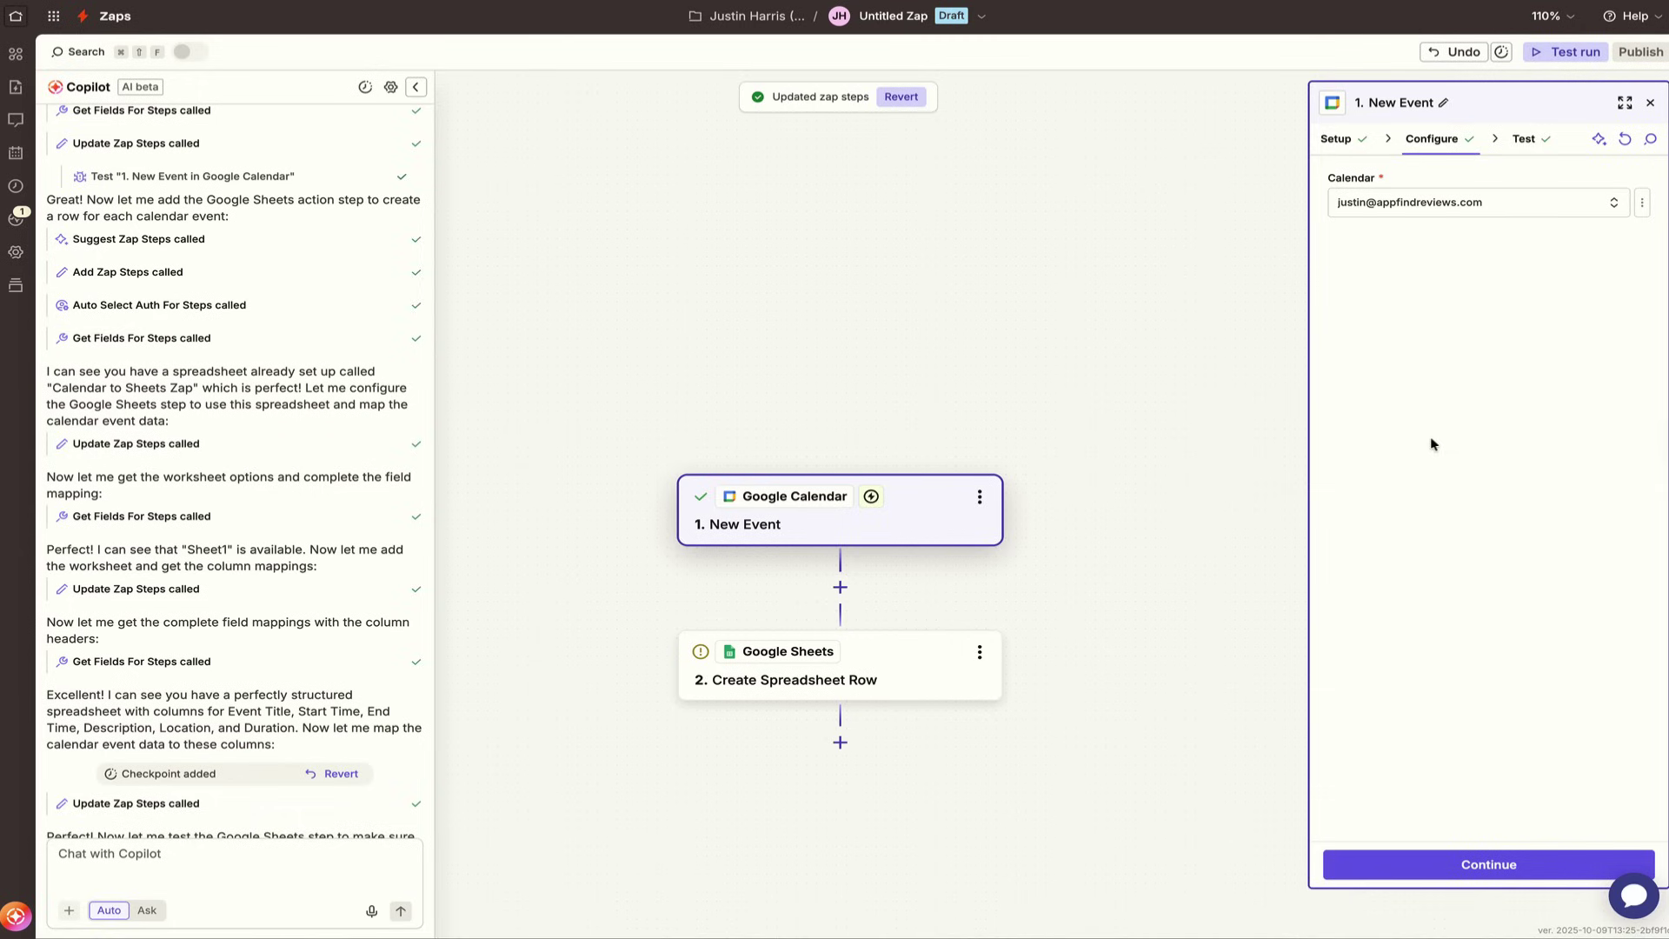
click(1447, 203)
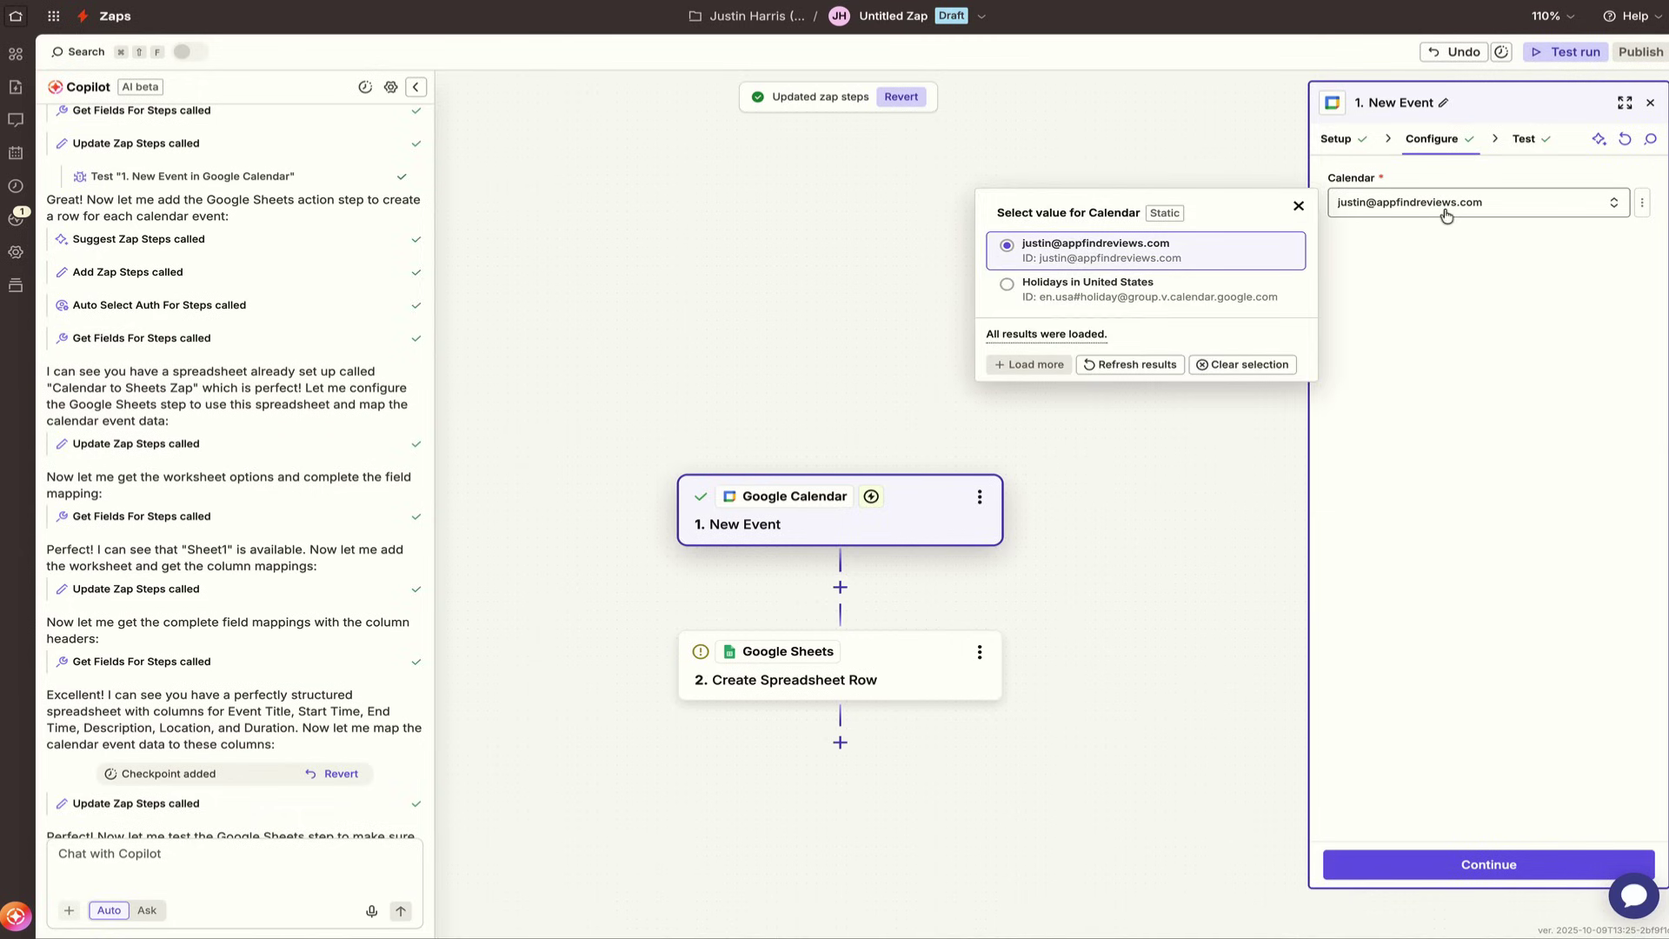
click(1418, 265)
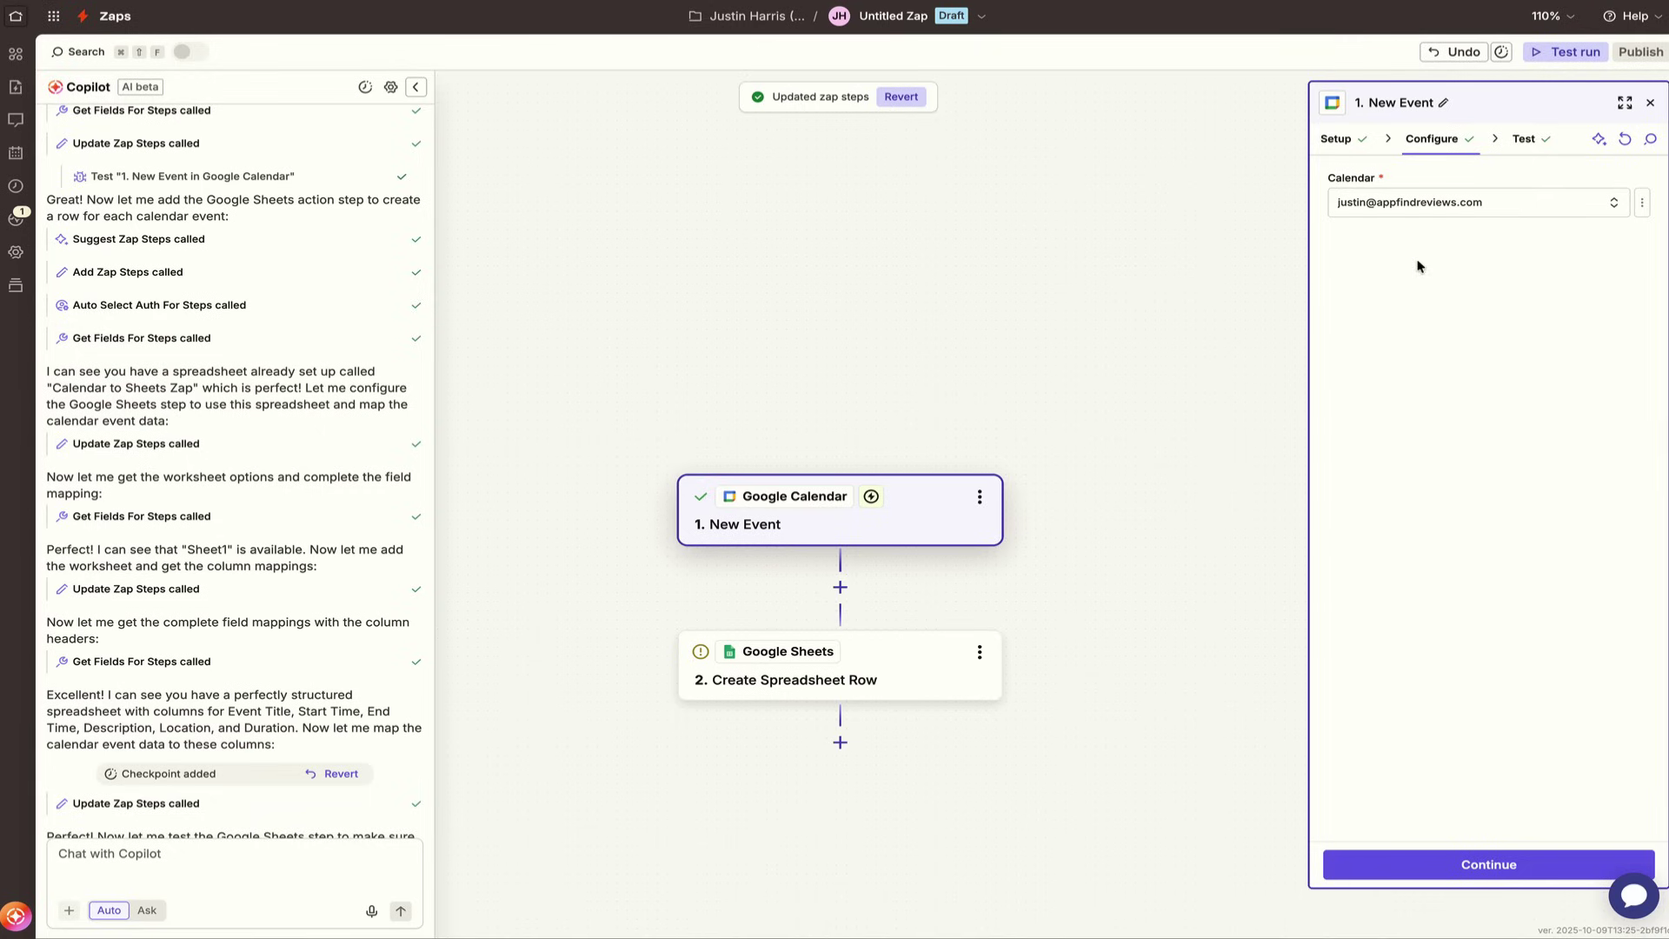
click(1442, 861)
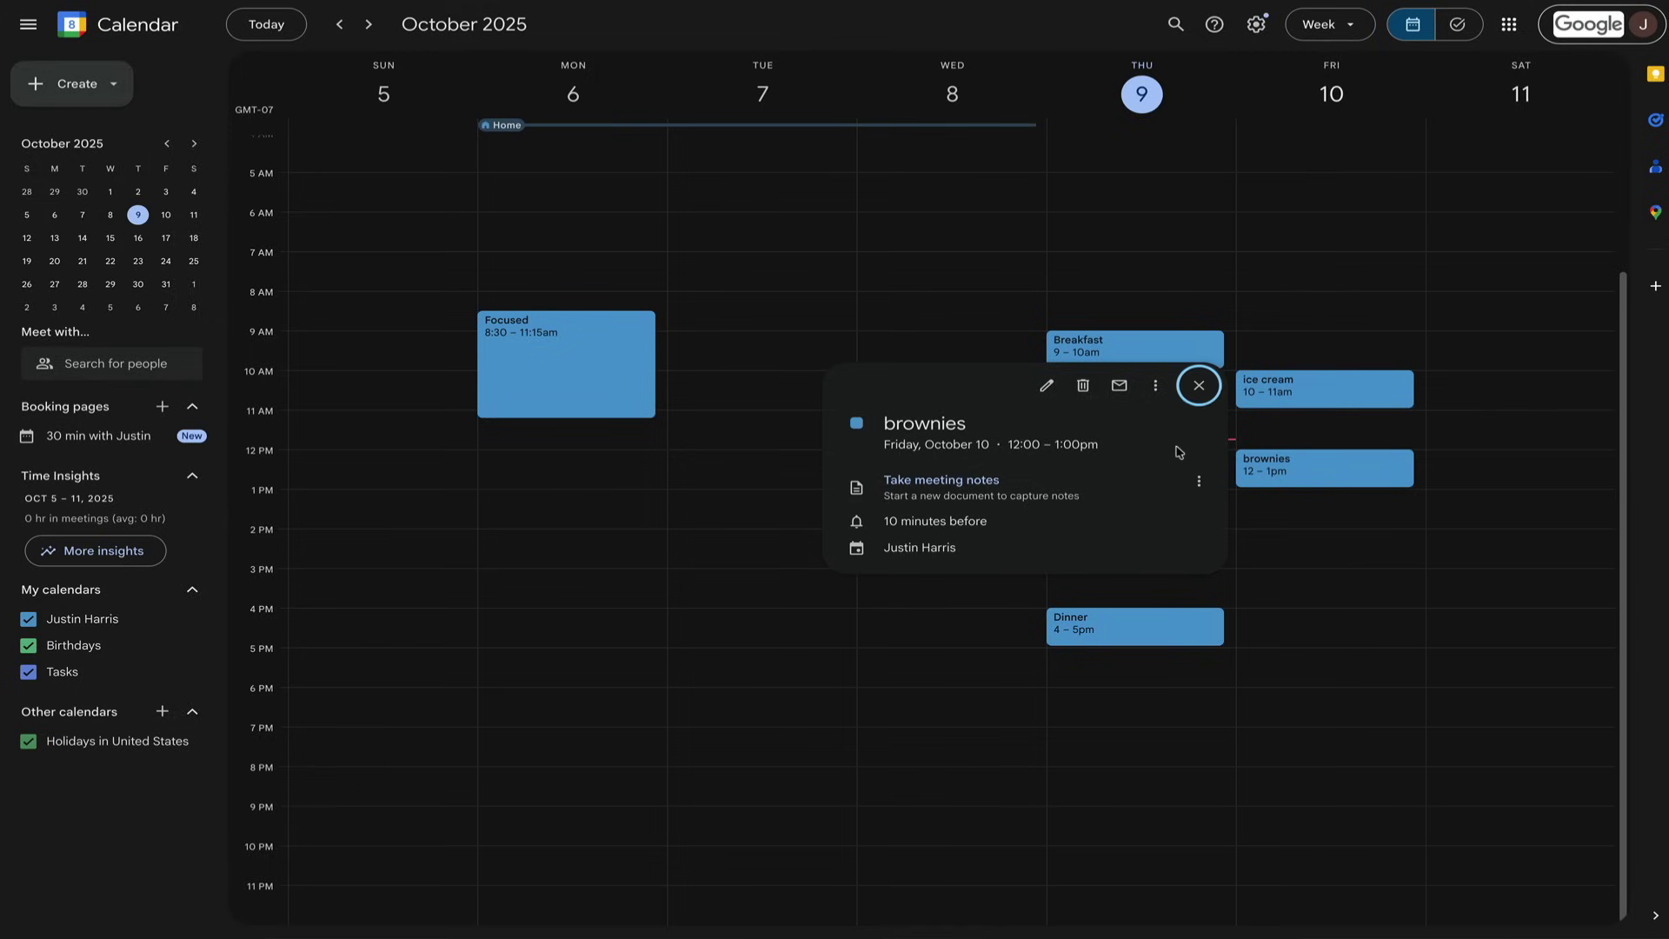
Step: Create a 'test' event on Friday, October 10, from 7 to 8am
click(1301, 261)
text(r)
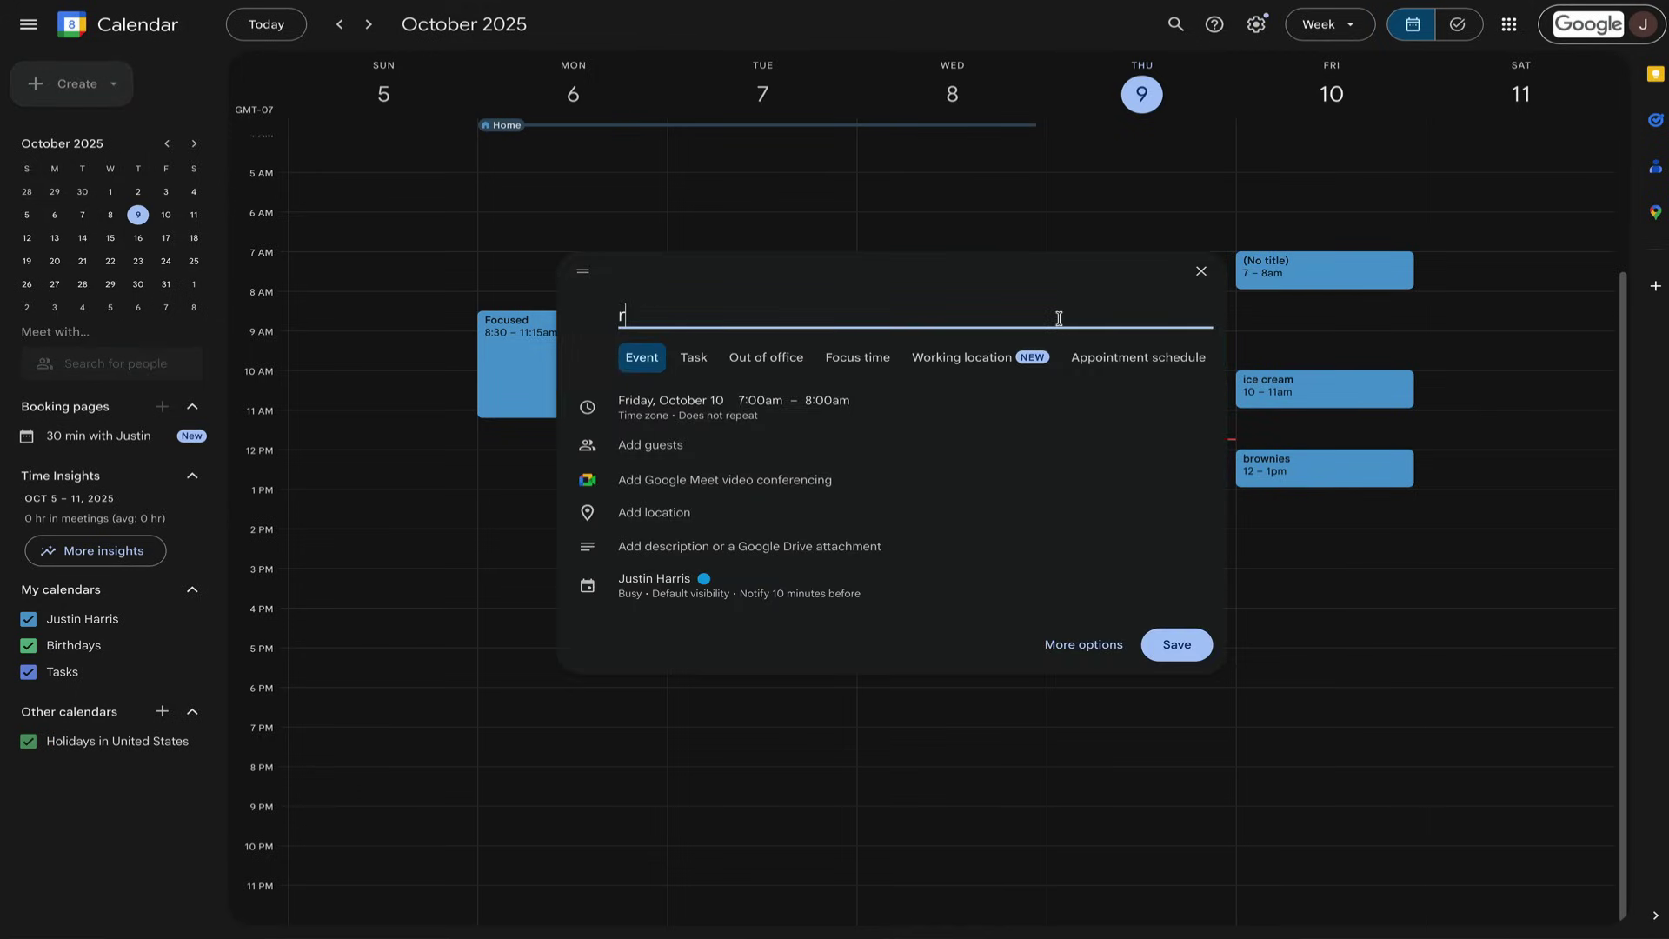
text(est)
click(1177, 647)
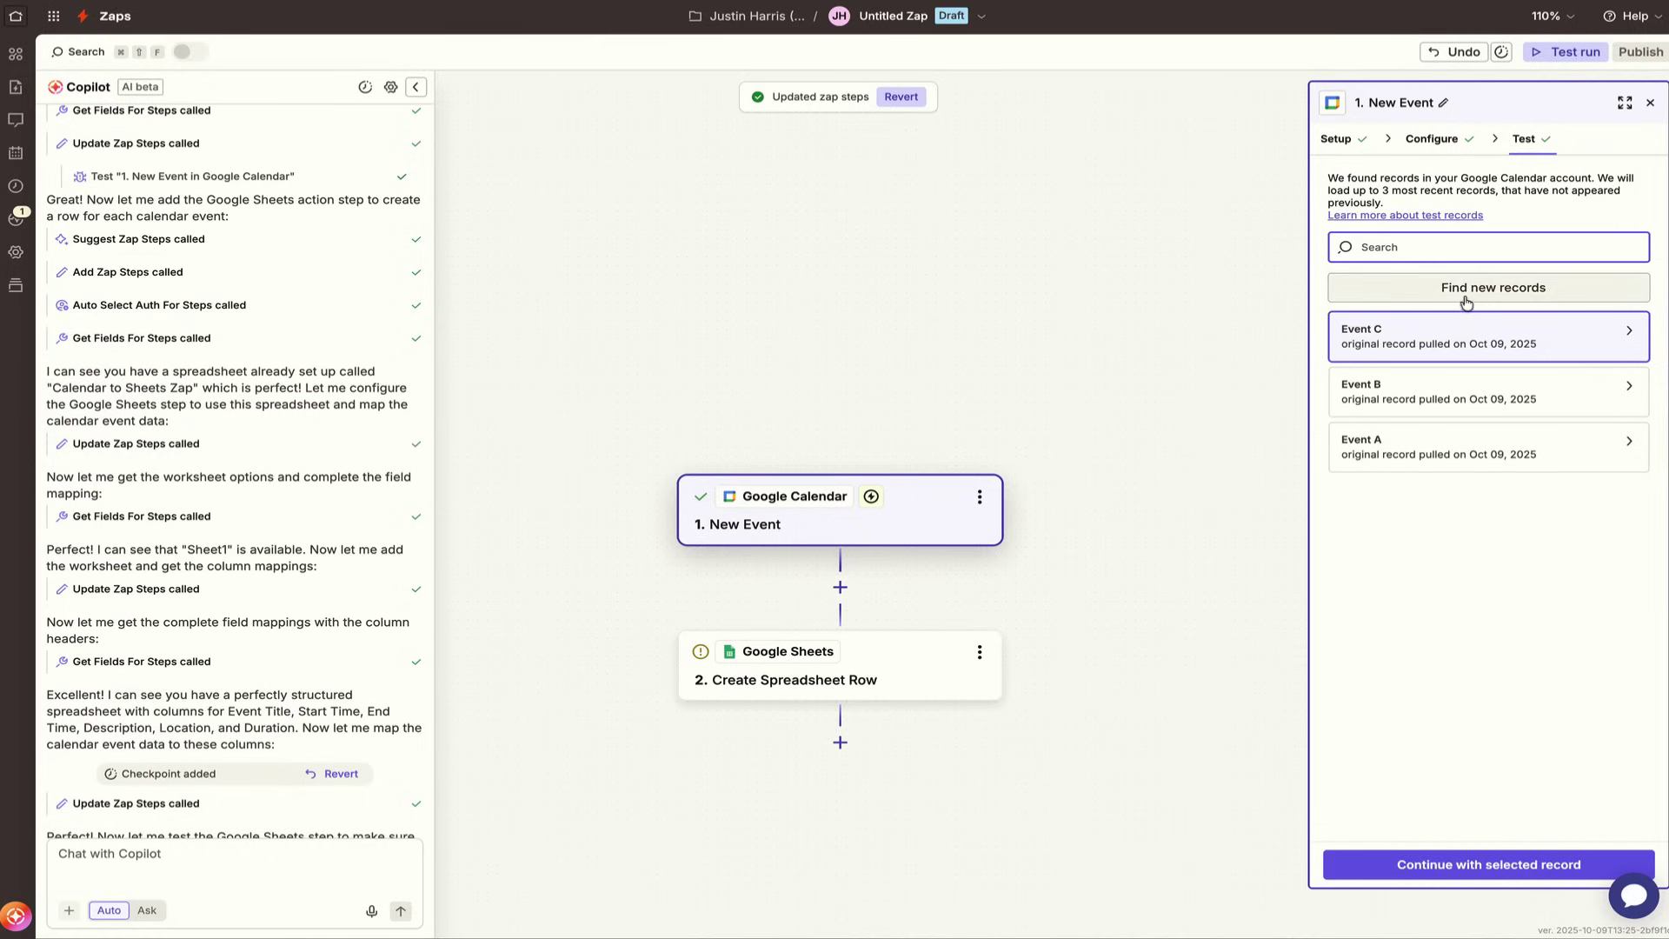
Step: Find new calendar records and continue with Event D, 'test', as the sample record
click(1466, 296)
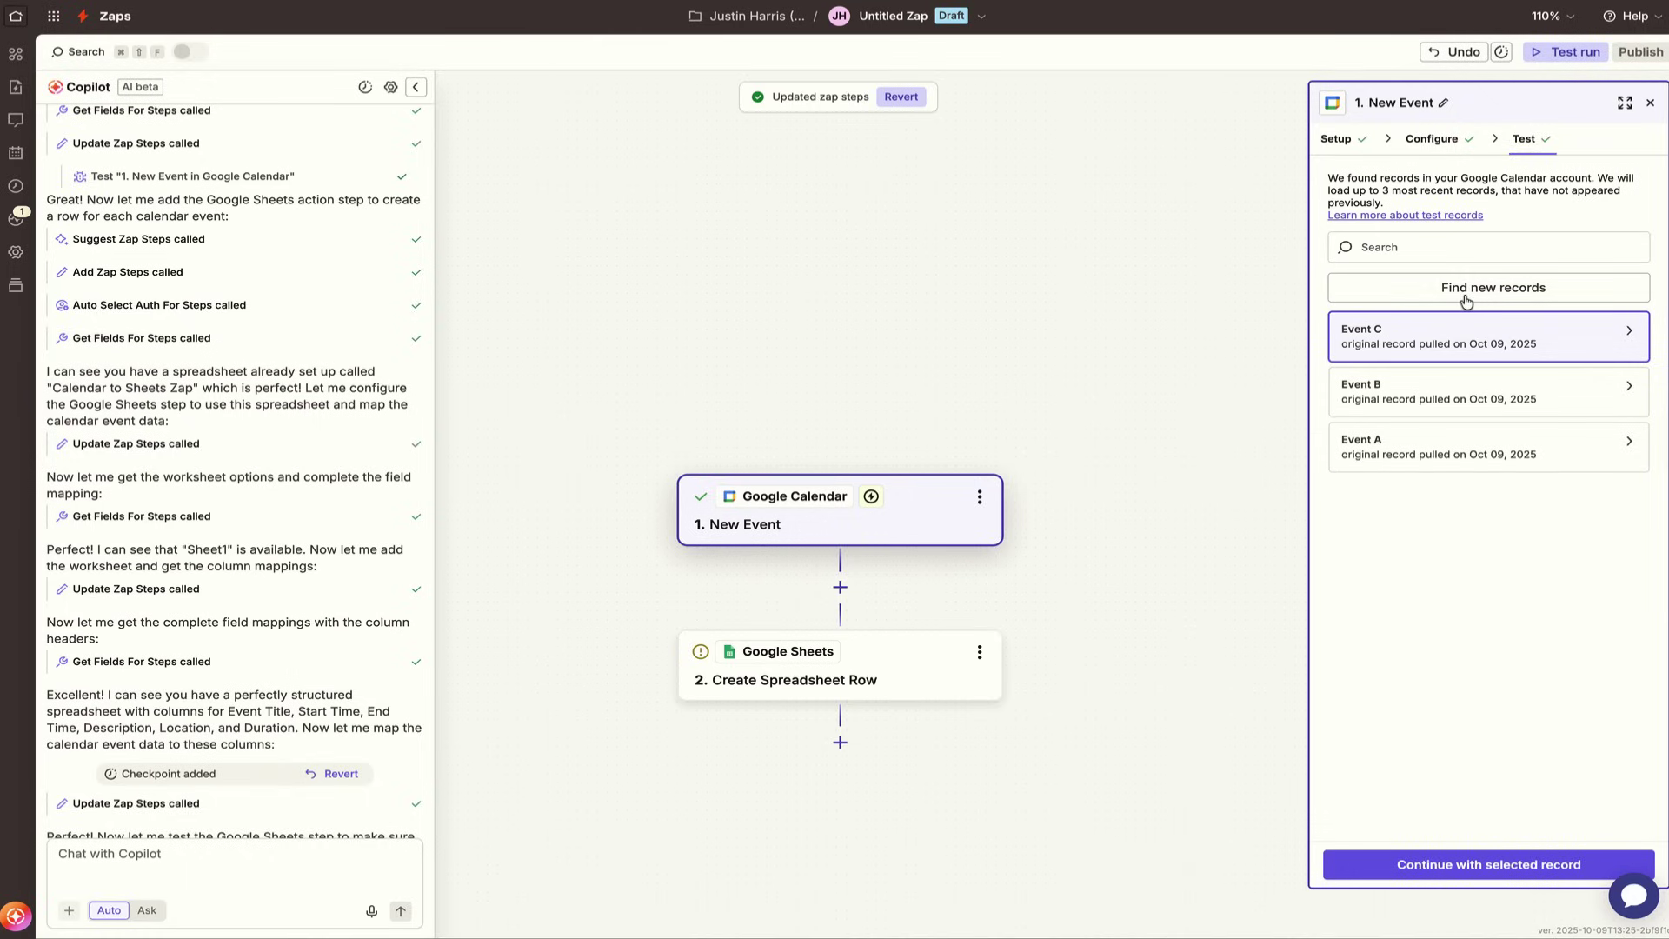
click(1469, 292)
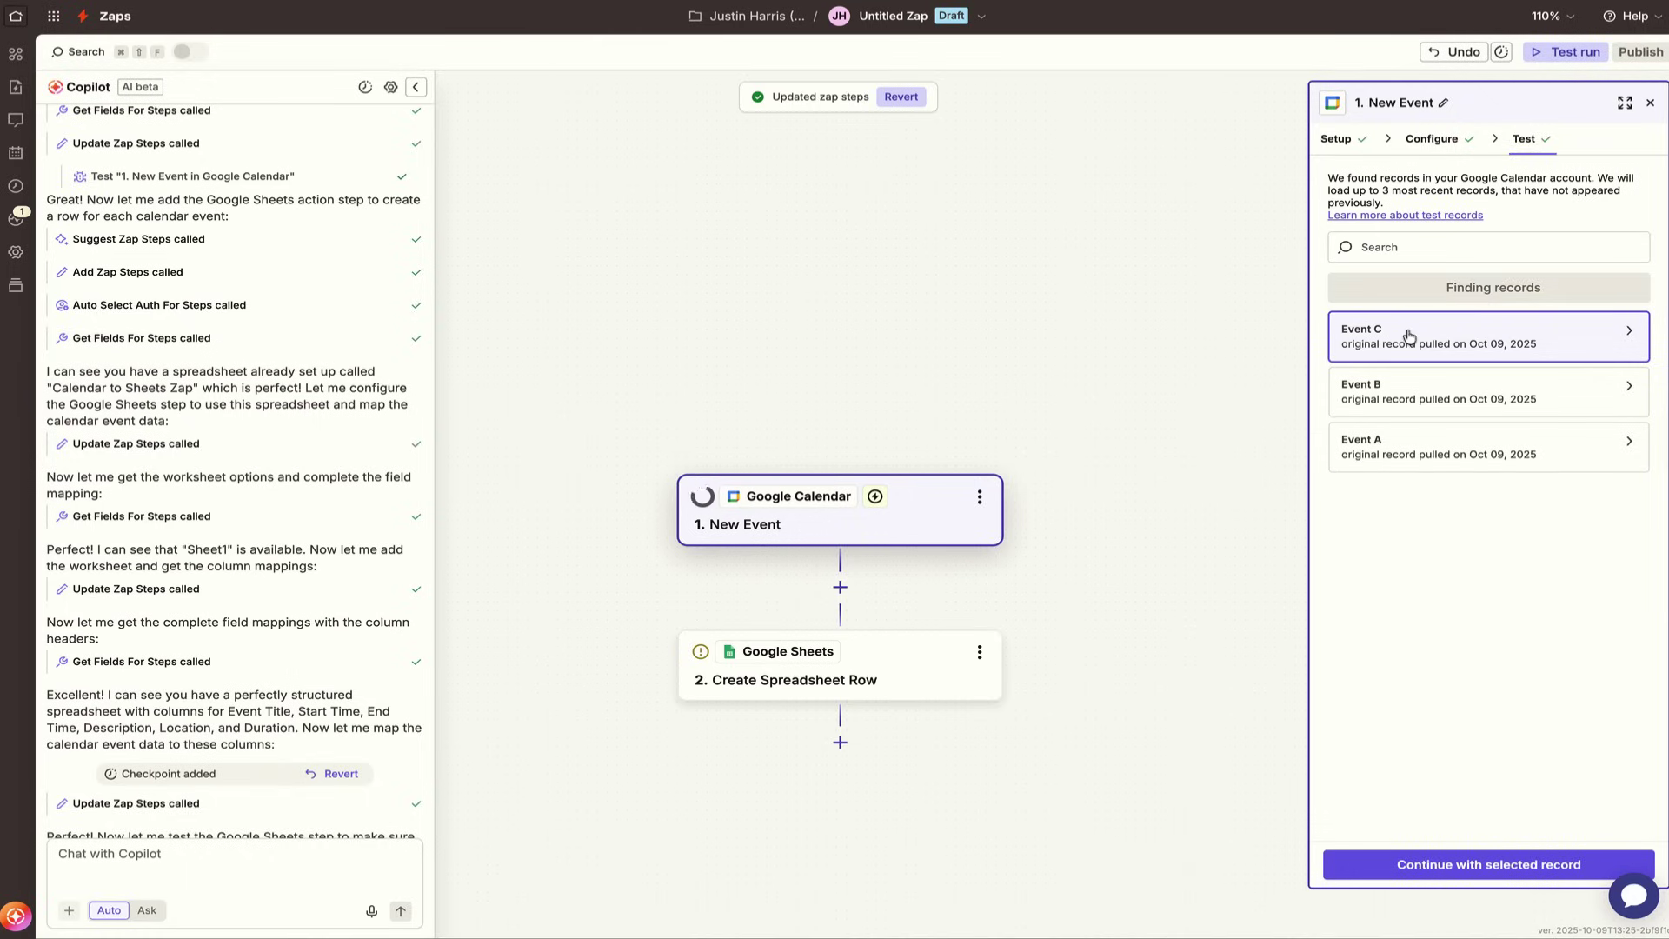
mouse_move(1416, 348)
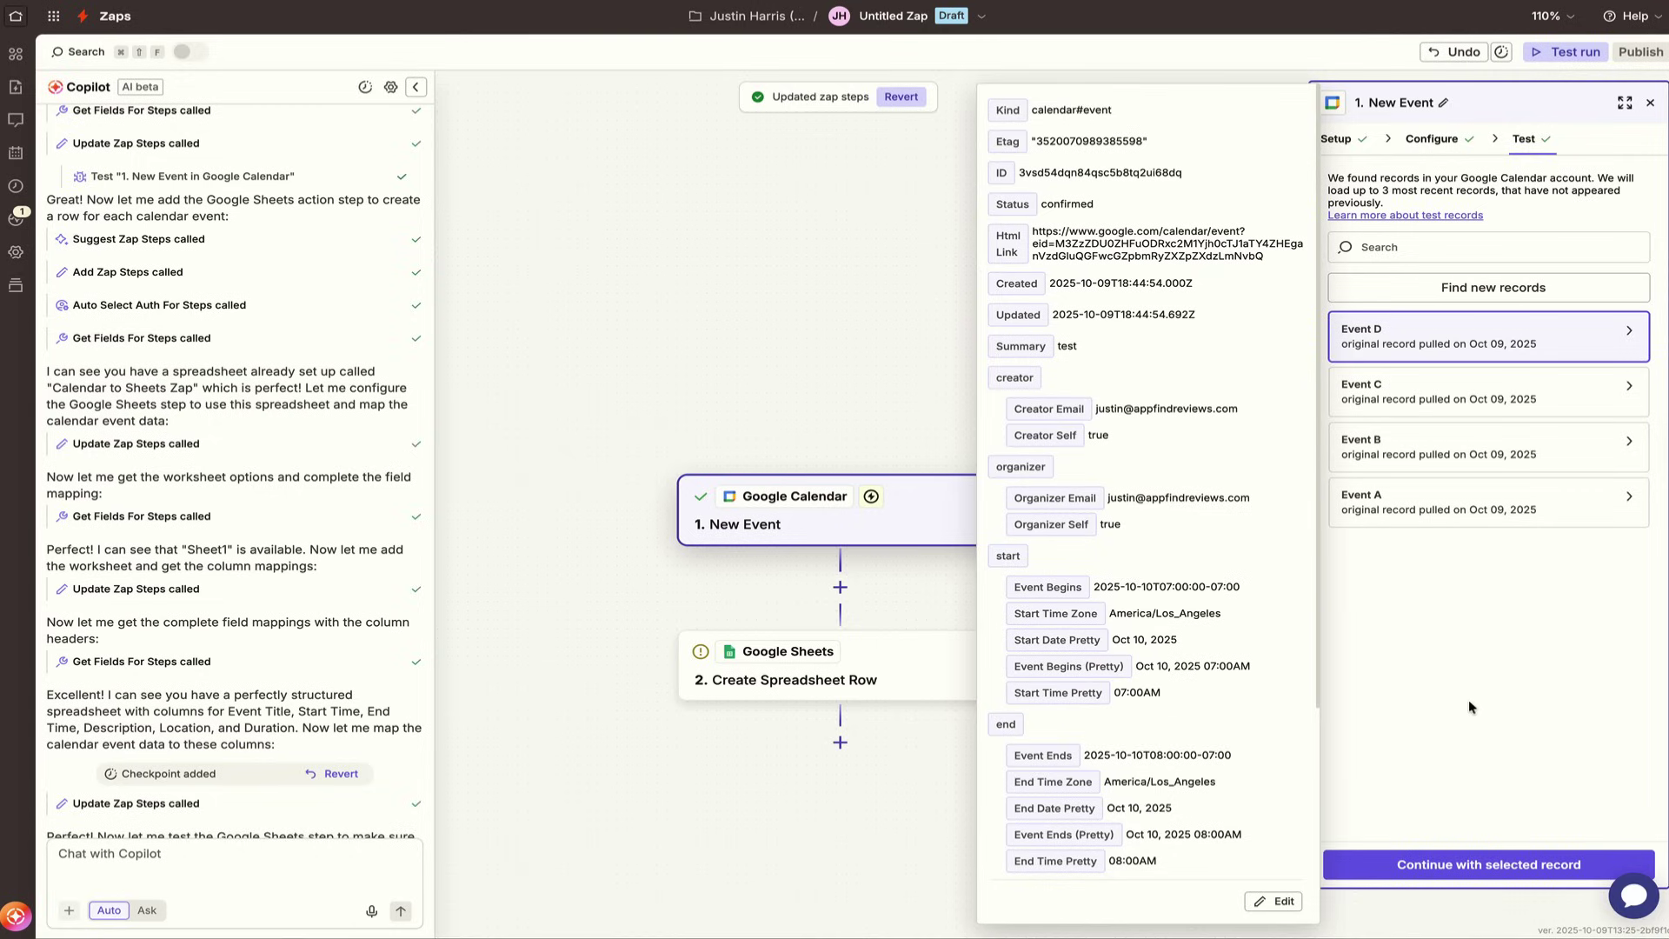
click(1447, 873)
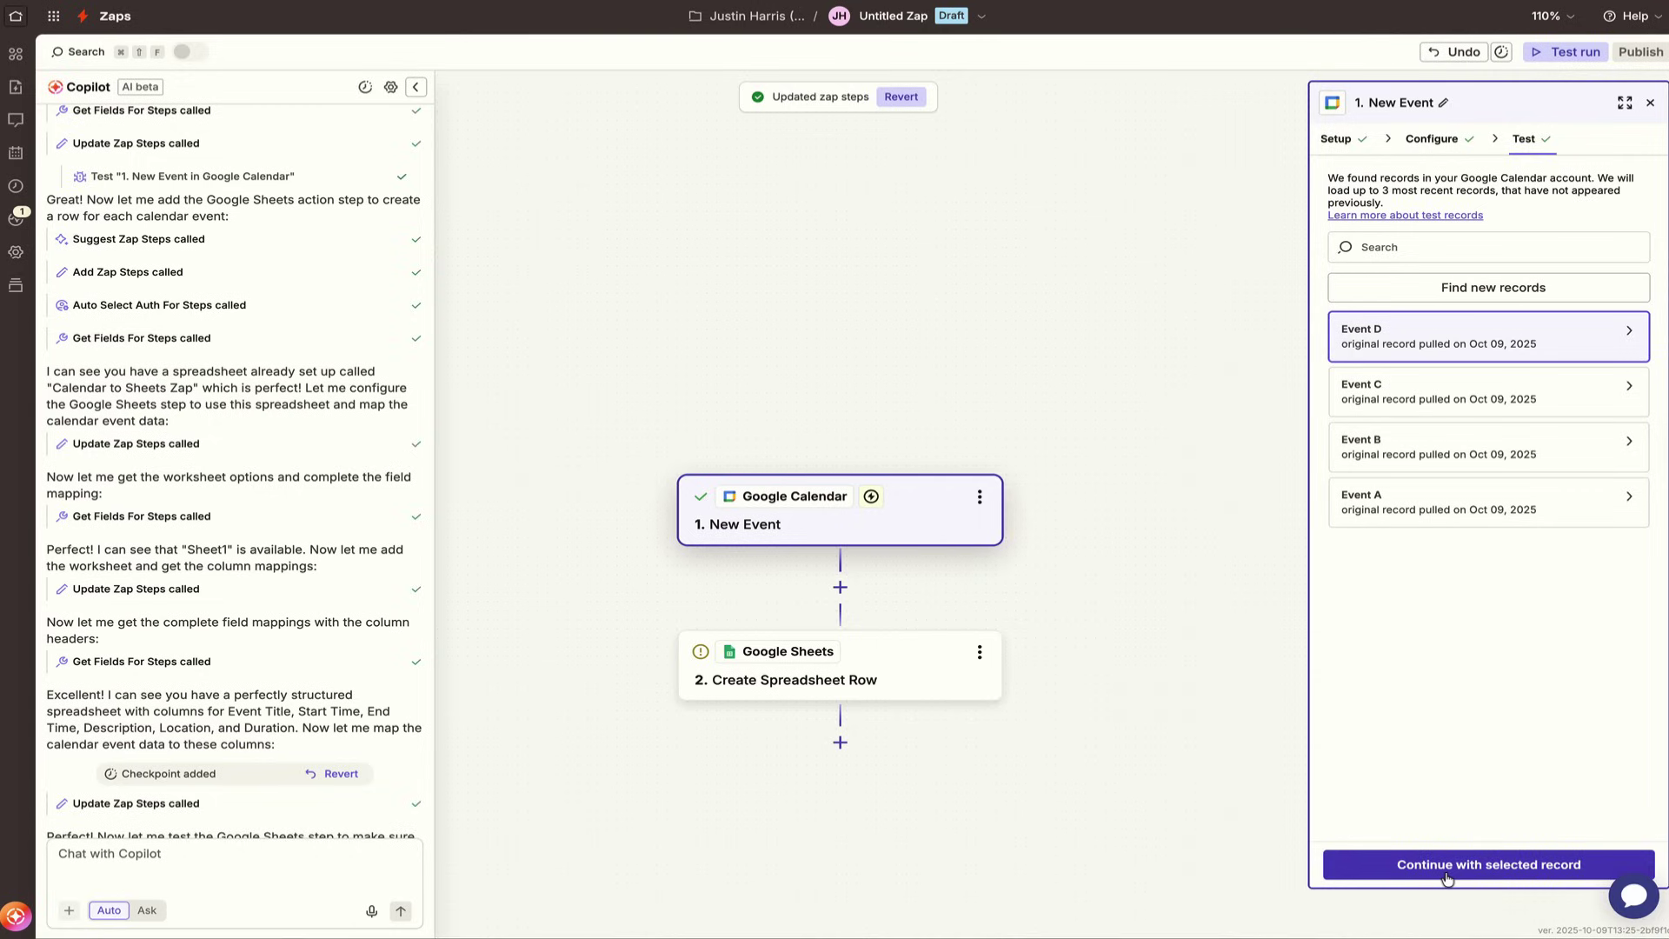
click(1447, 873)
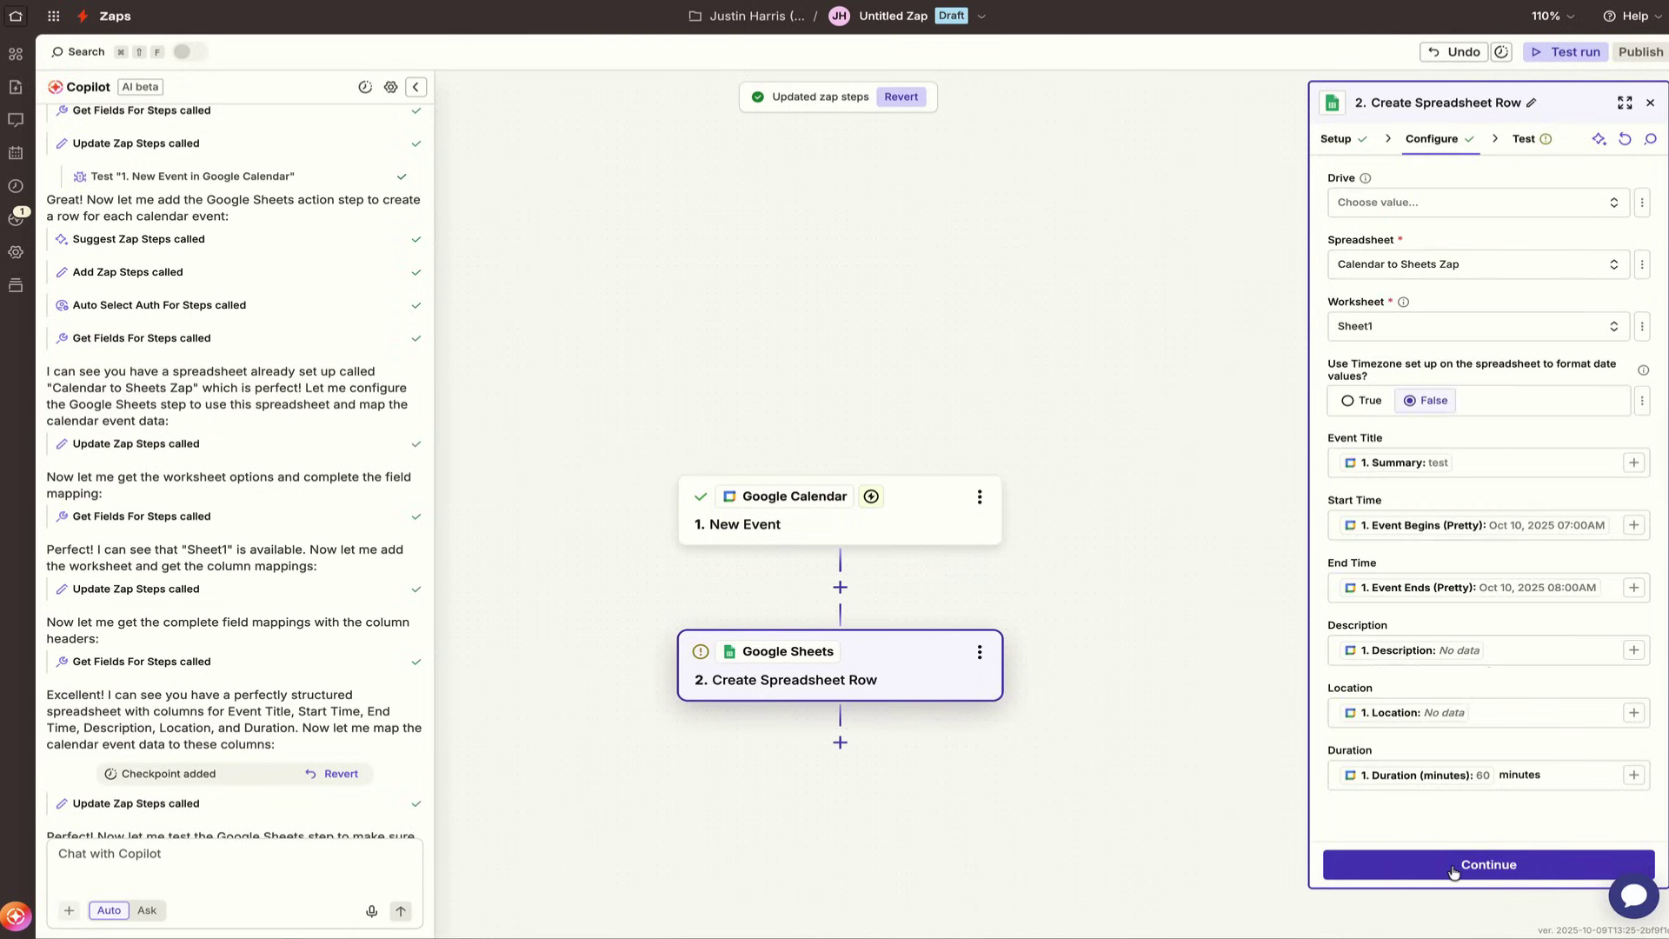
Step: Set Drive to My Google Drive, keeping spreadsheet Calendar to Sheets Zap and worksheet Sheet1
click(1455, 139)
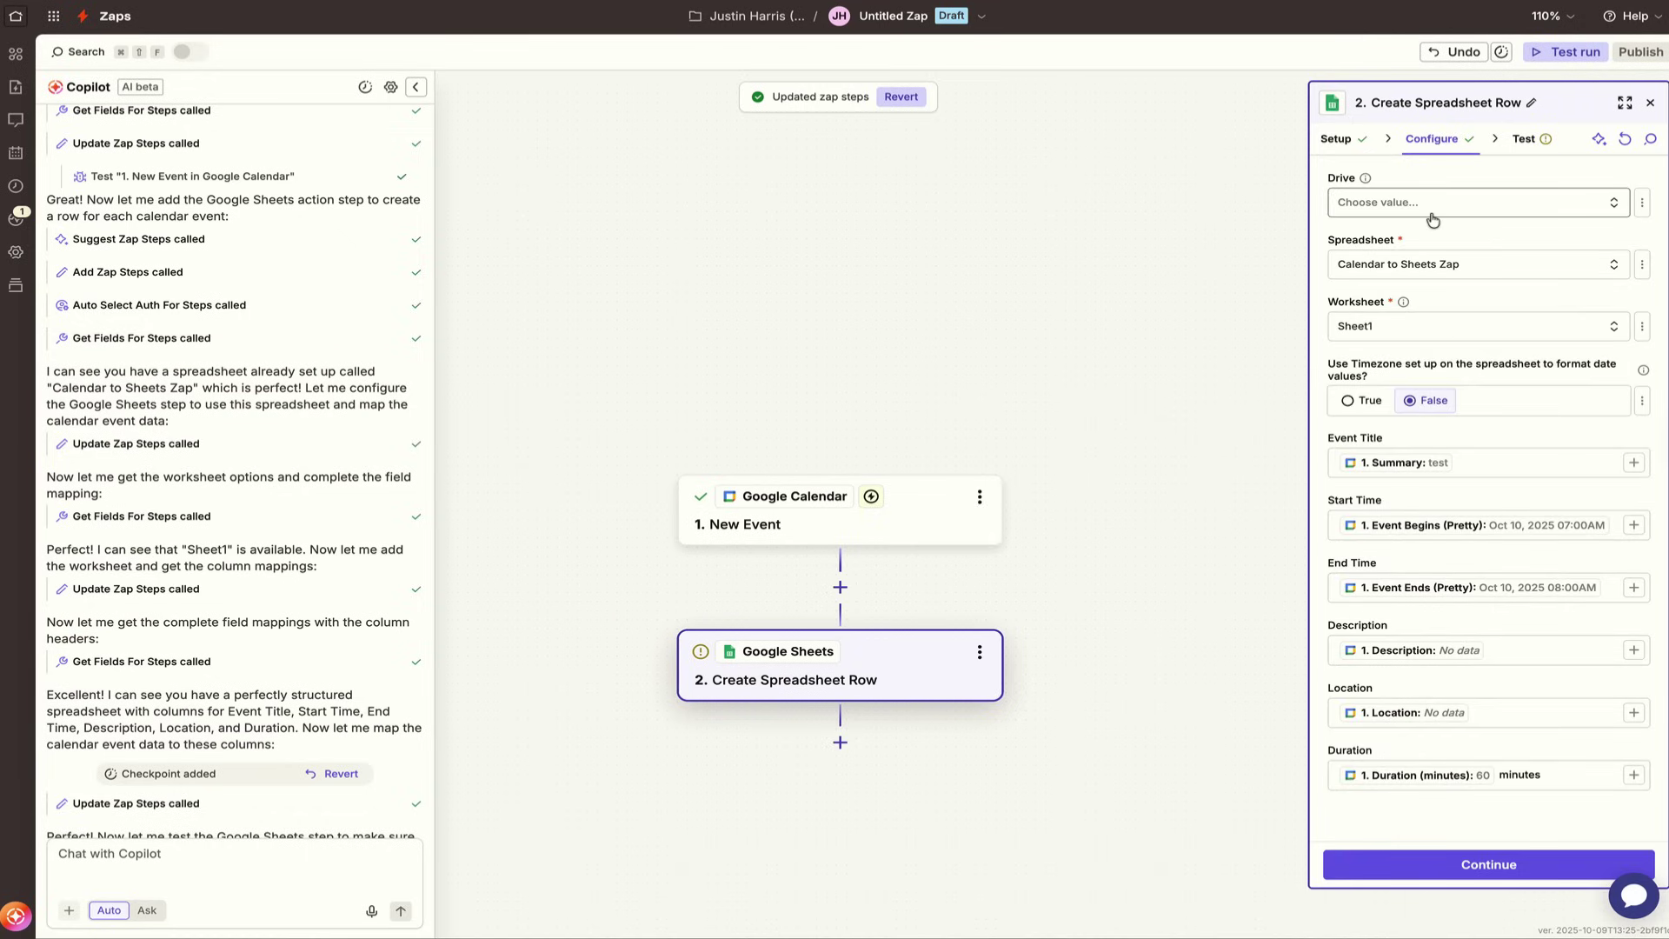
click(1392, 205)
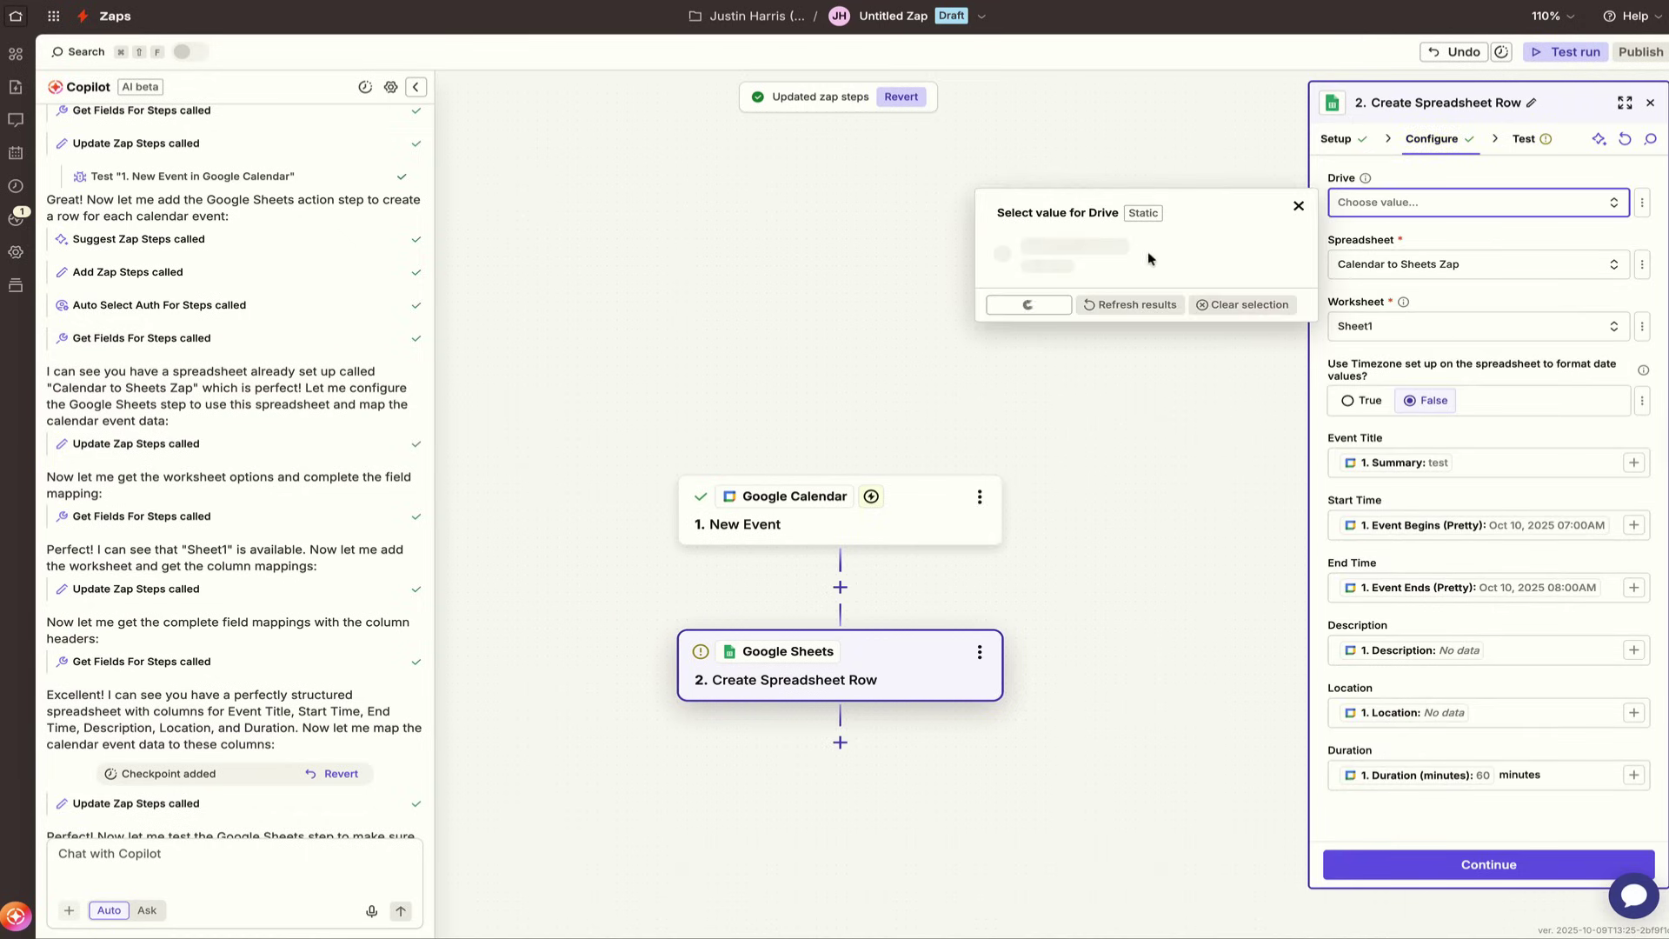
click(1119, 253)
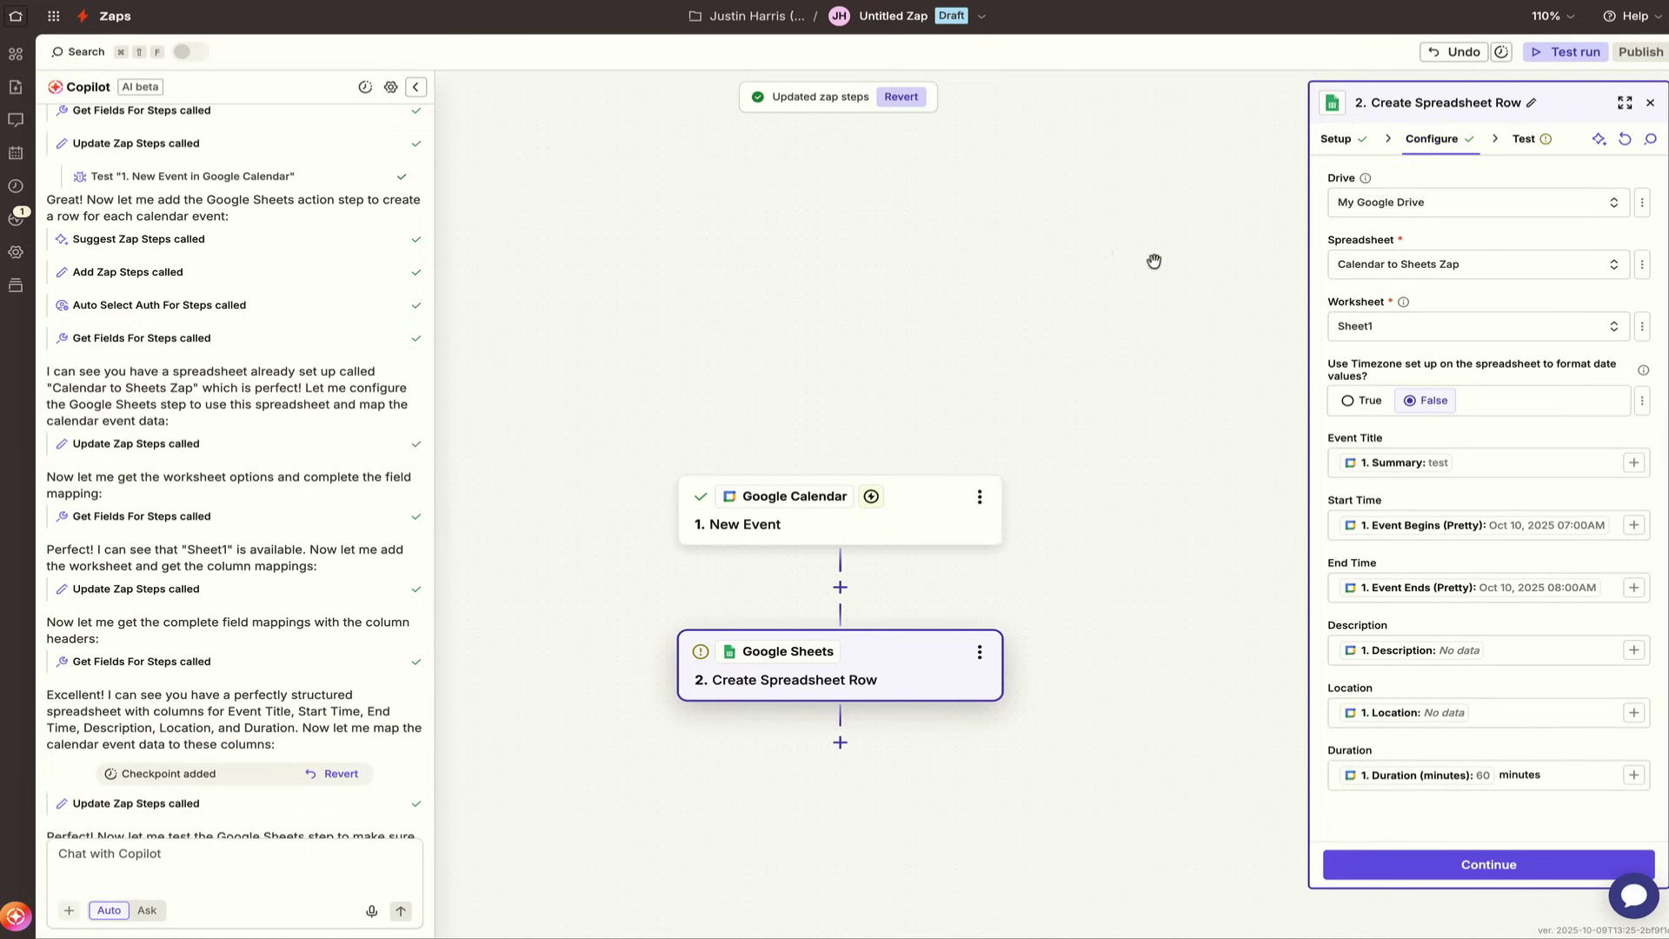
click(1430, 279)
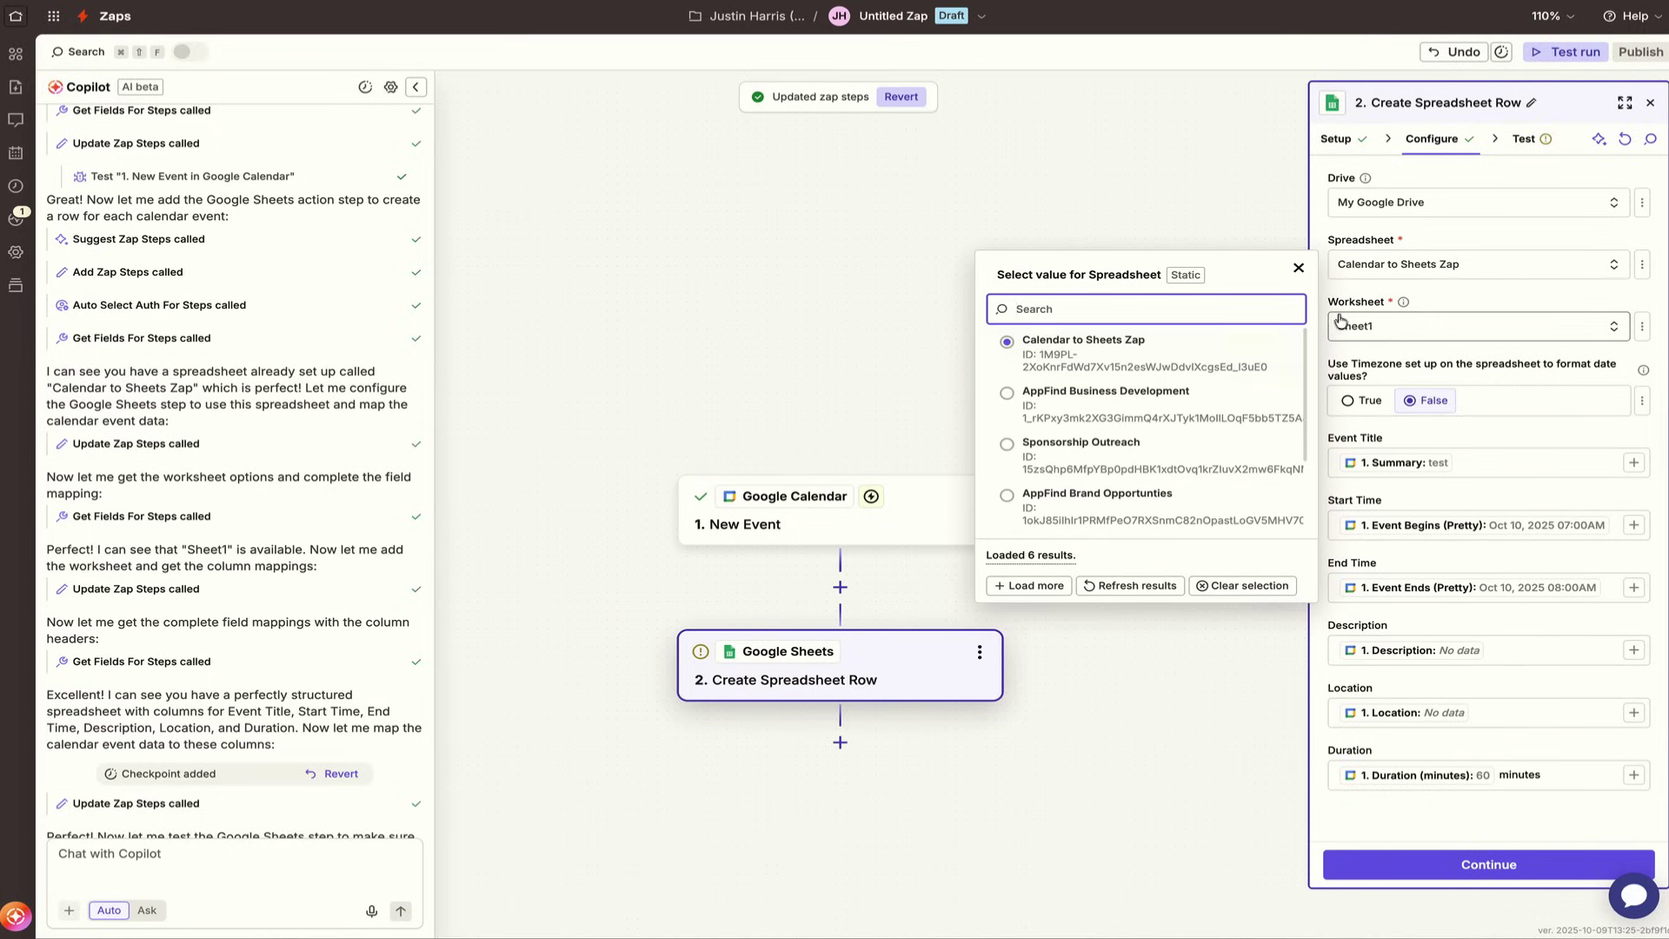
click(1382, 276)
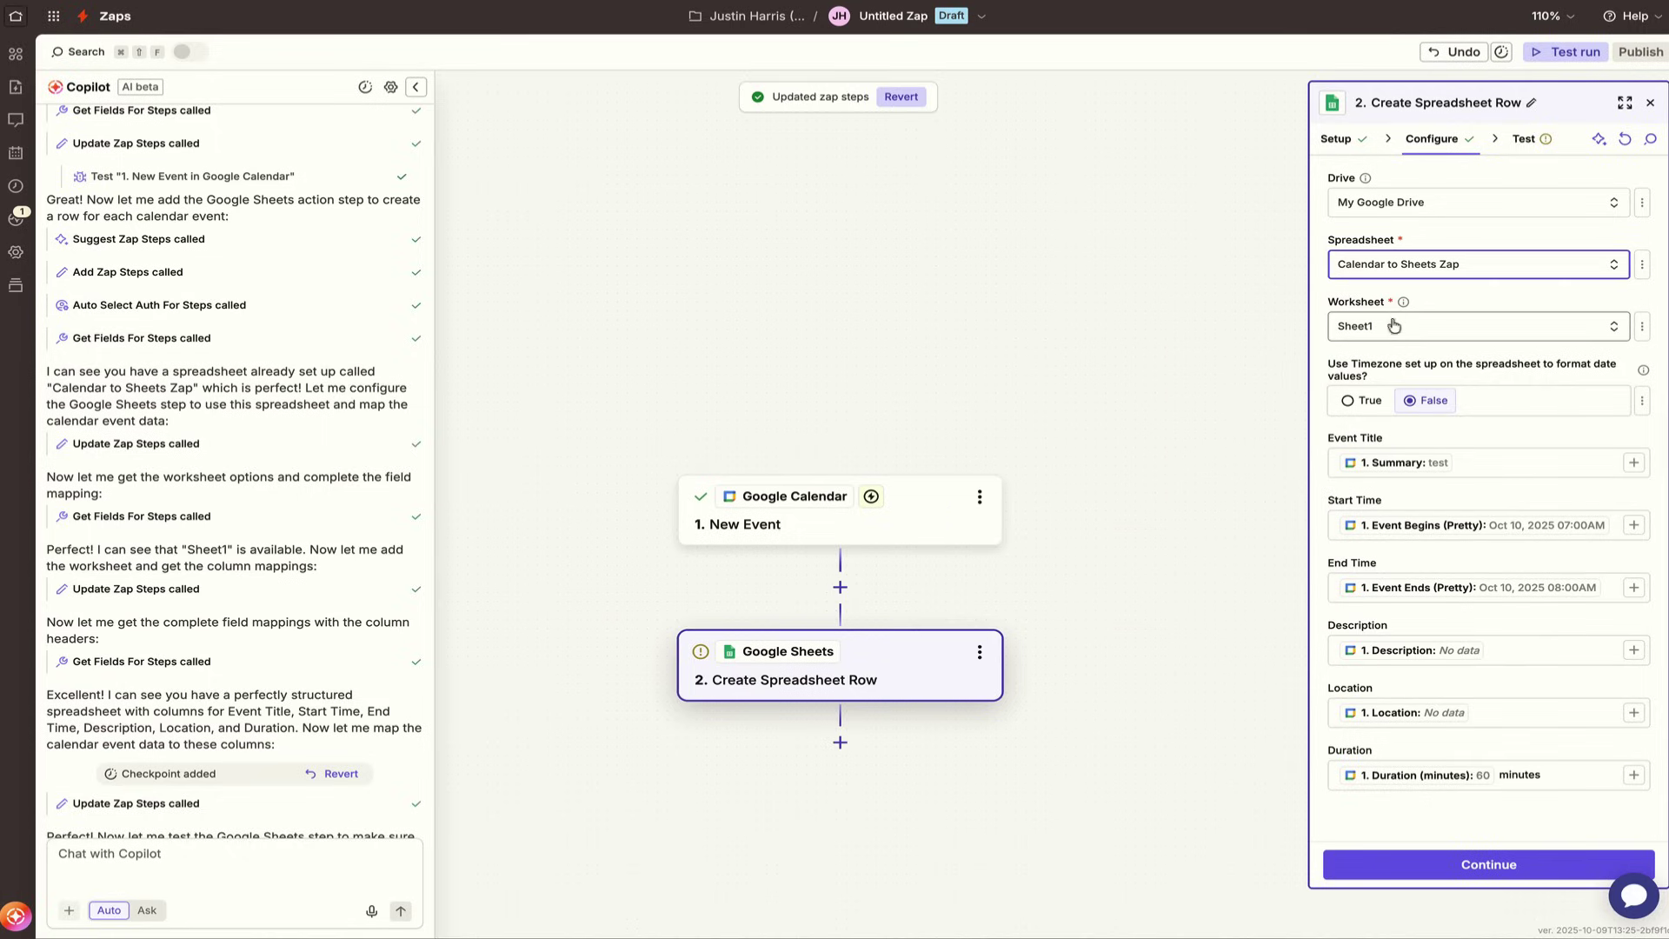
click(1395, 327)
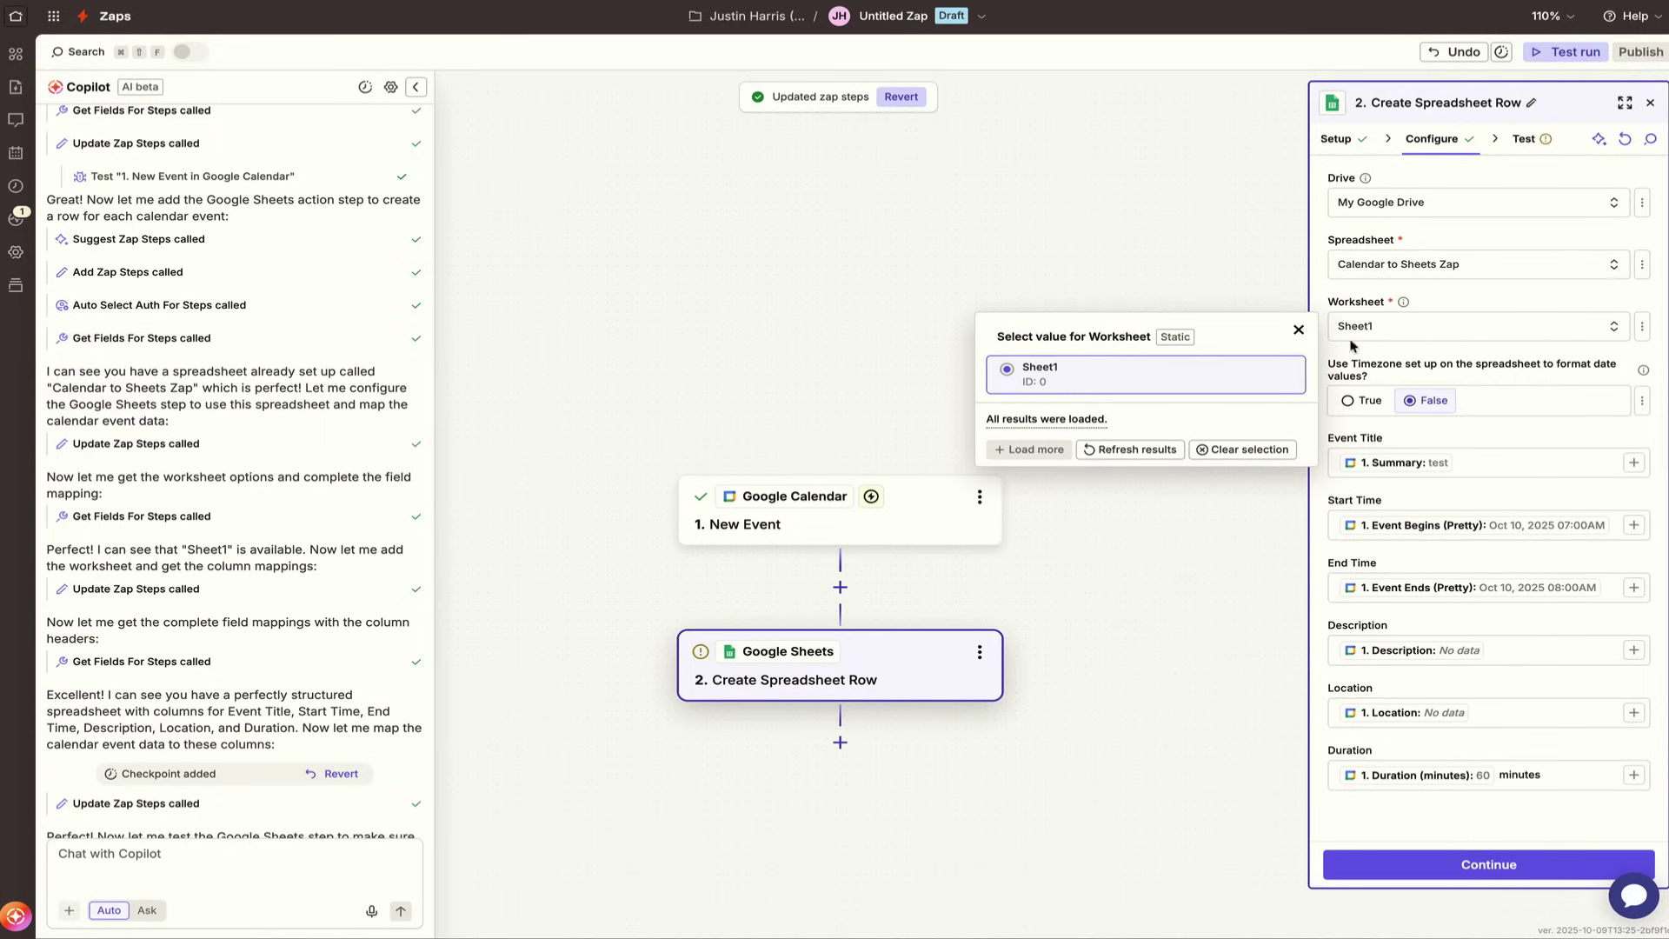
click(1370, 339)
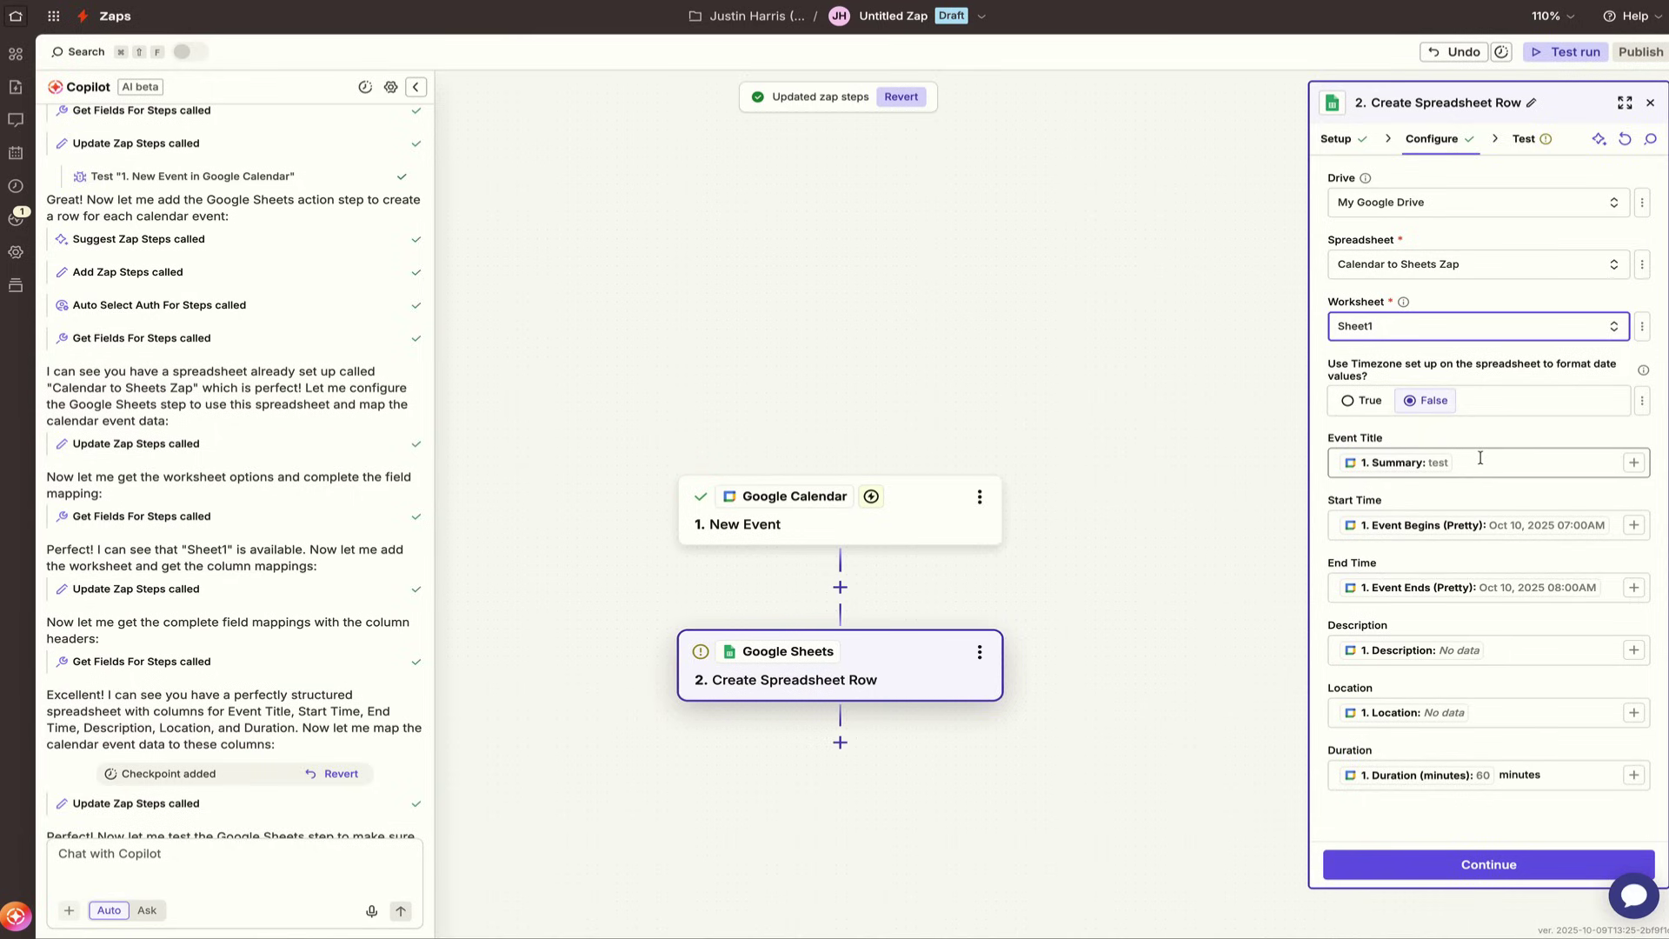
Step: Reopen the Google Calendar trigger's test and continue again with Event D
click(905, 513)
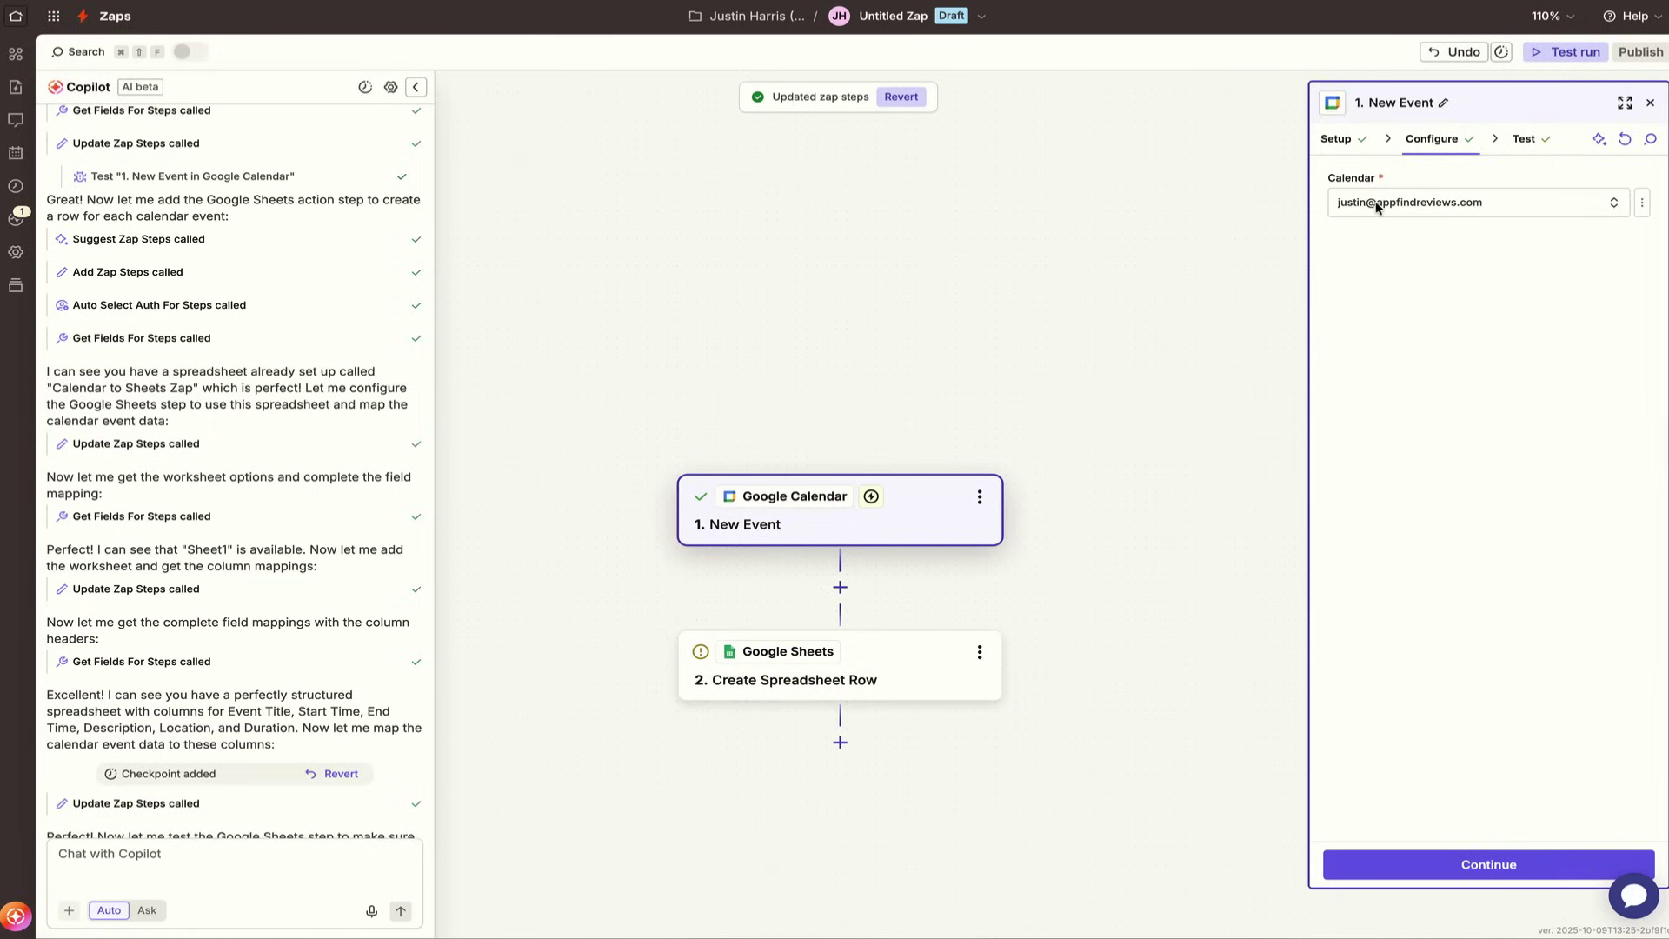
click(1464, 863)
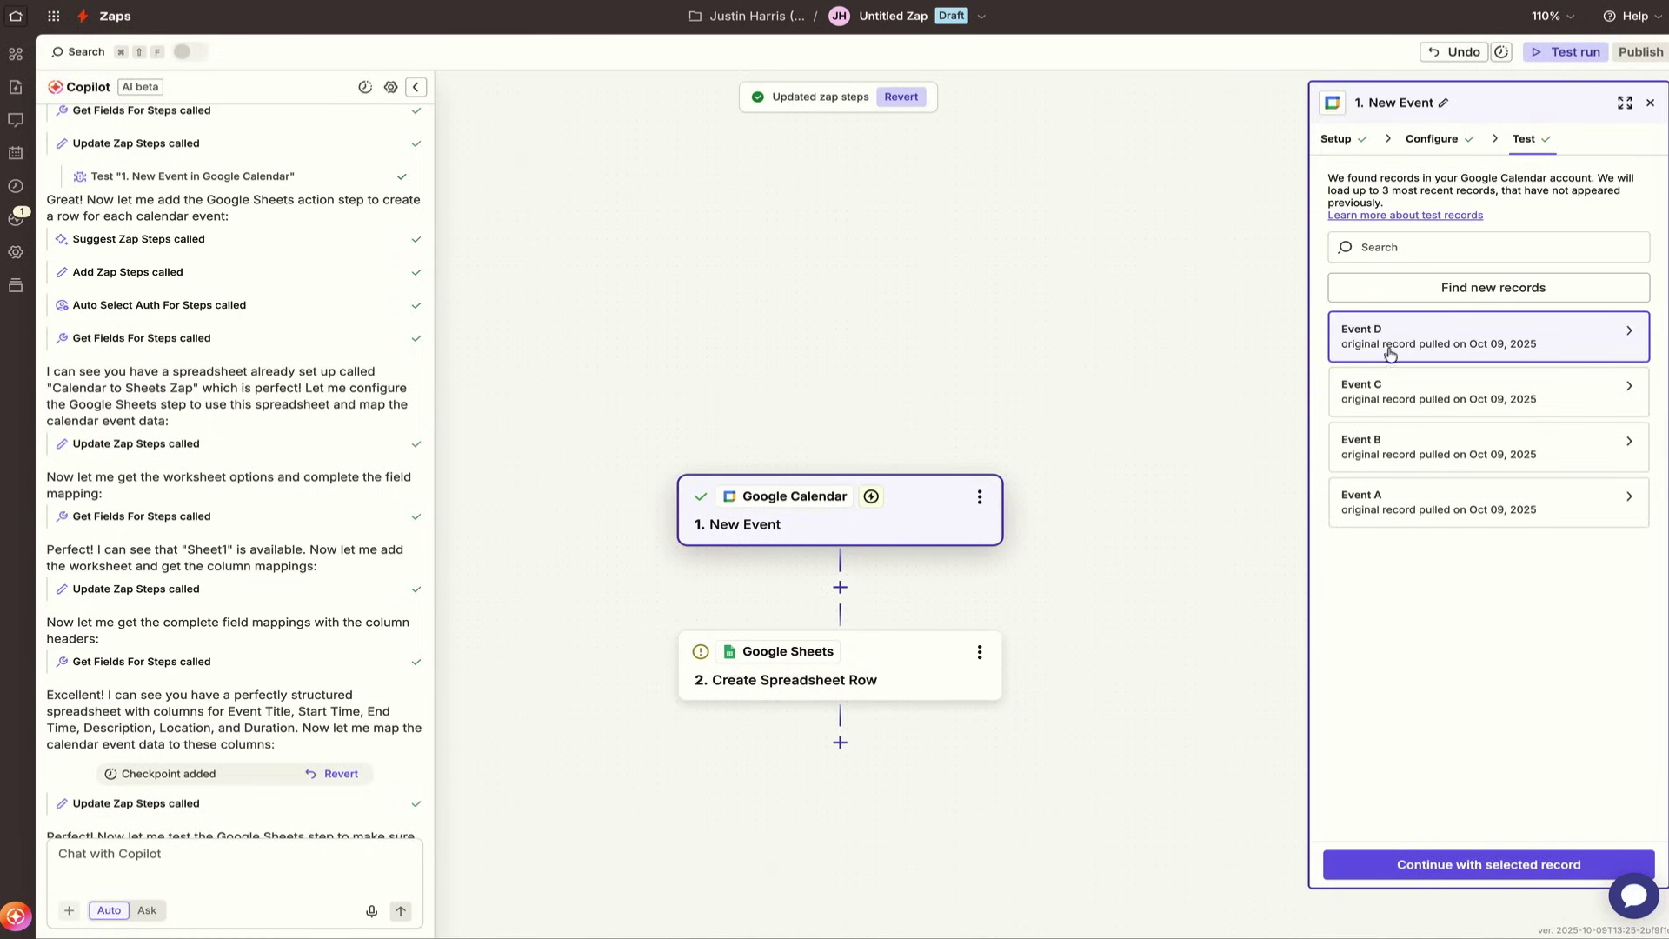
click(1447, 867)
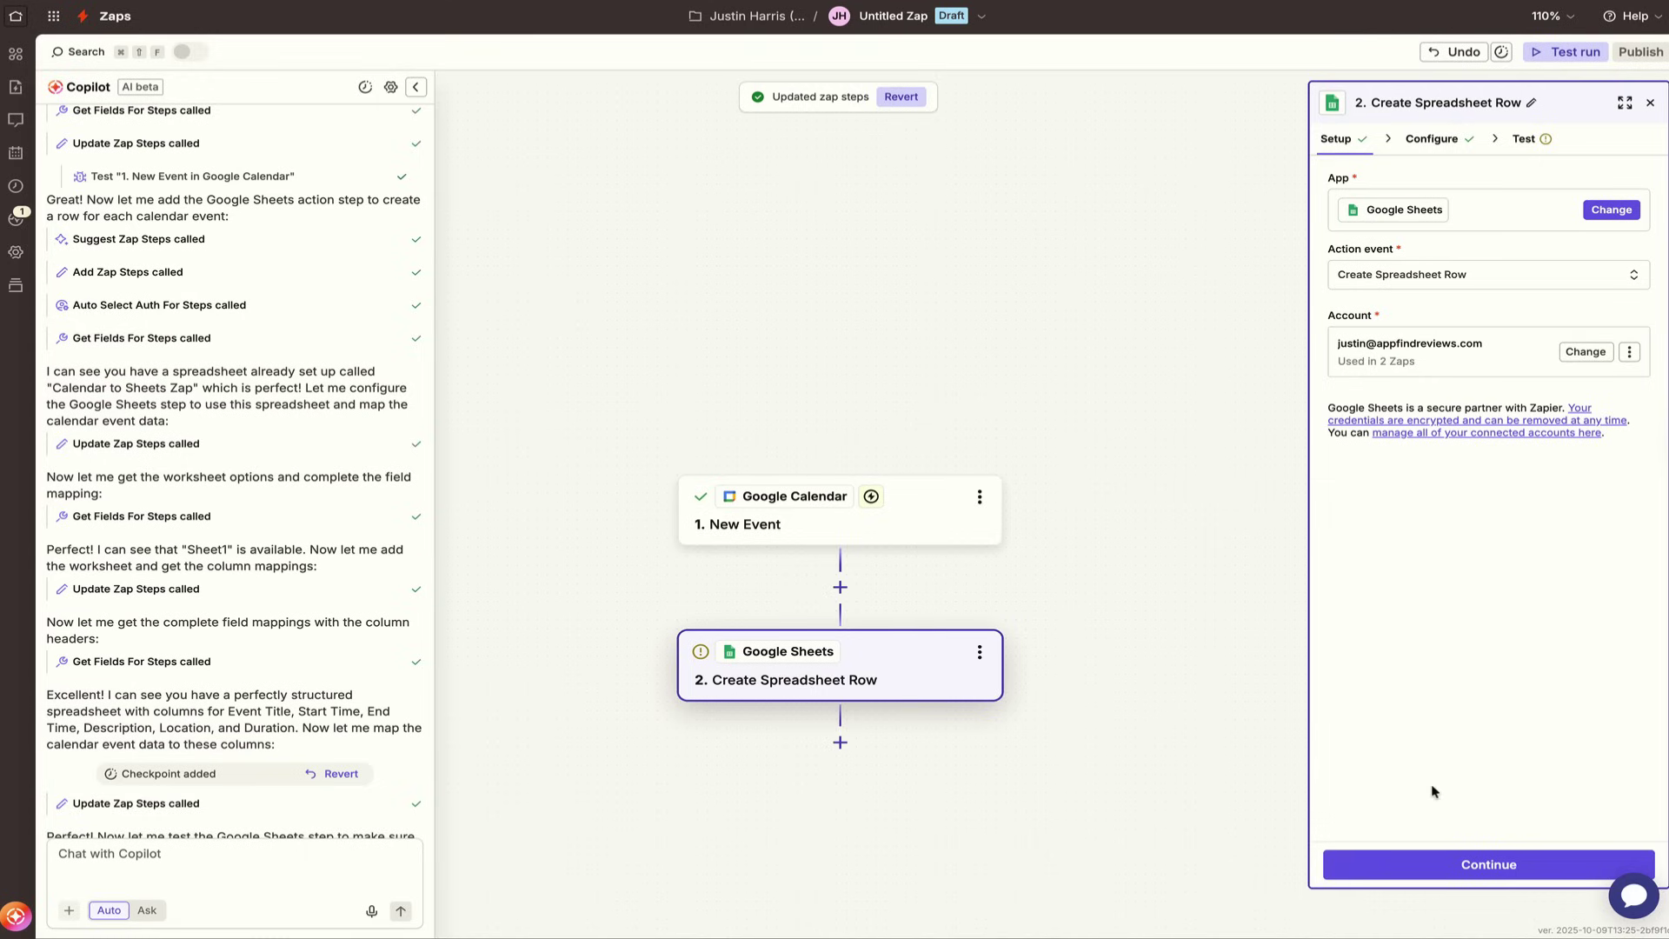
Step: Map the event Summary into the Event Title column and remove the duplicate Summary entry
click(1445, 863)
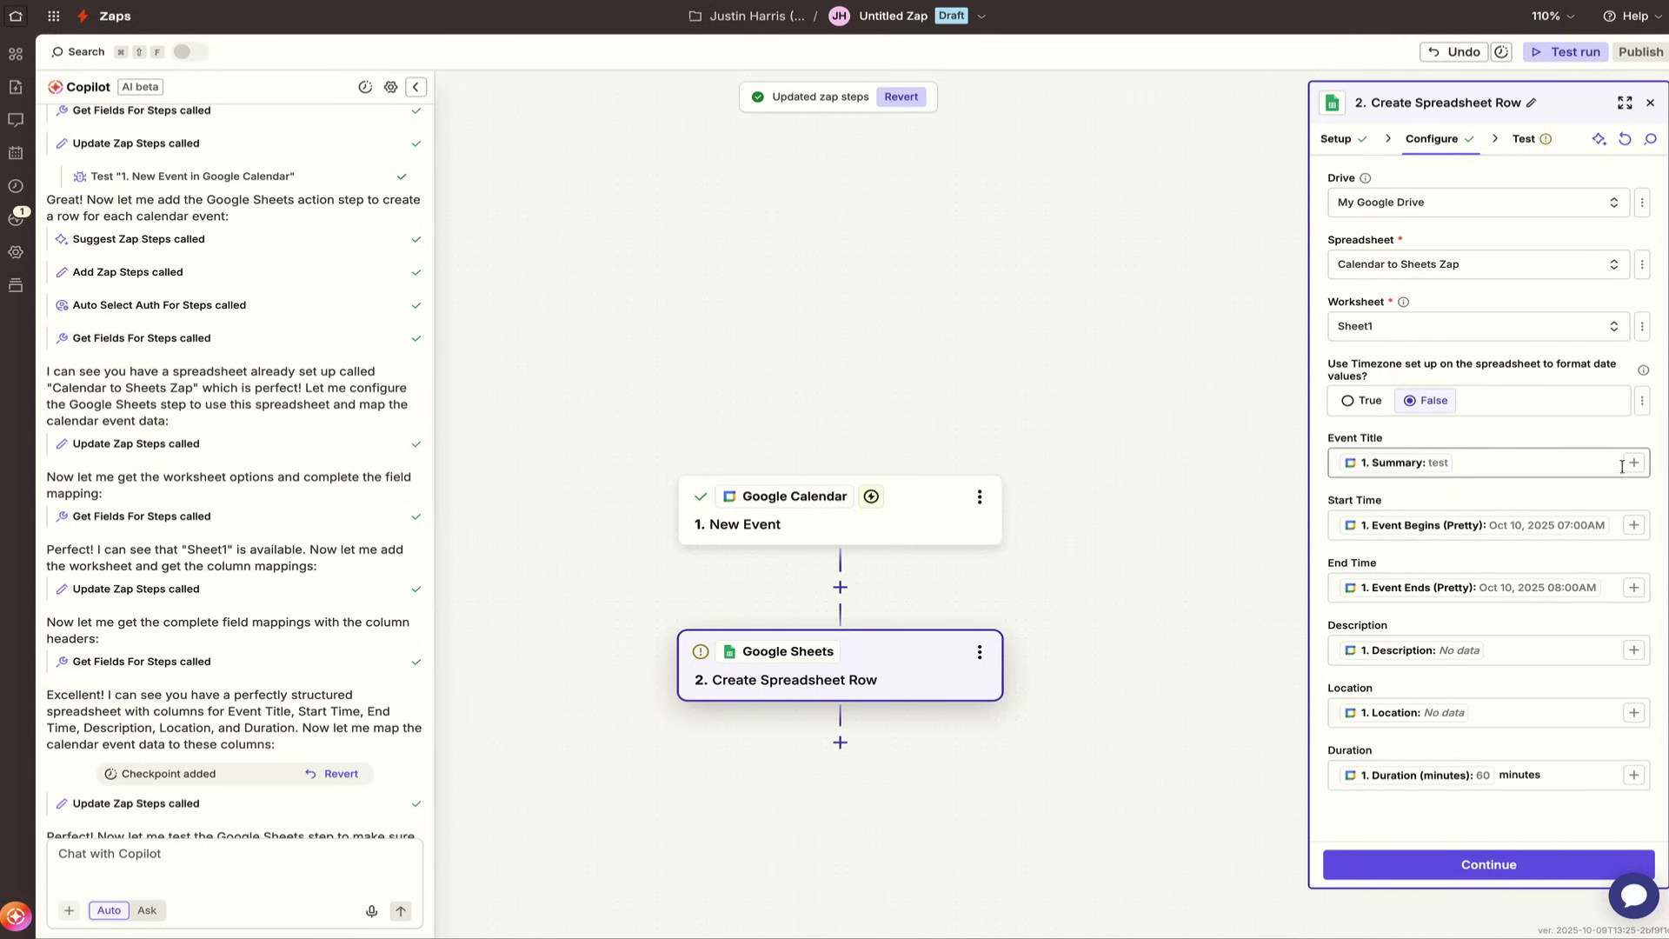
click(1558, 464)
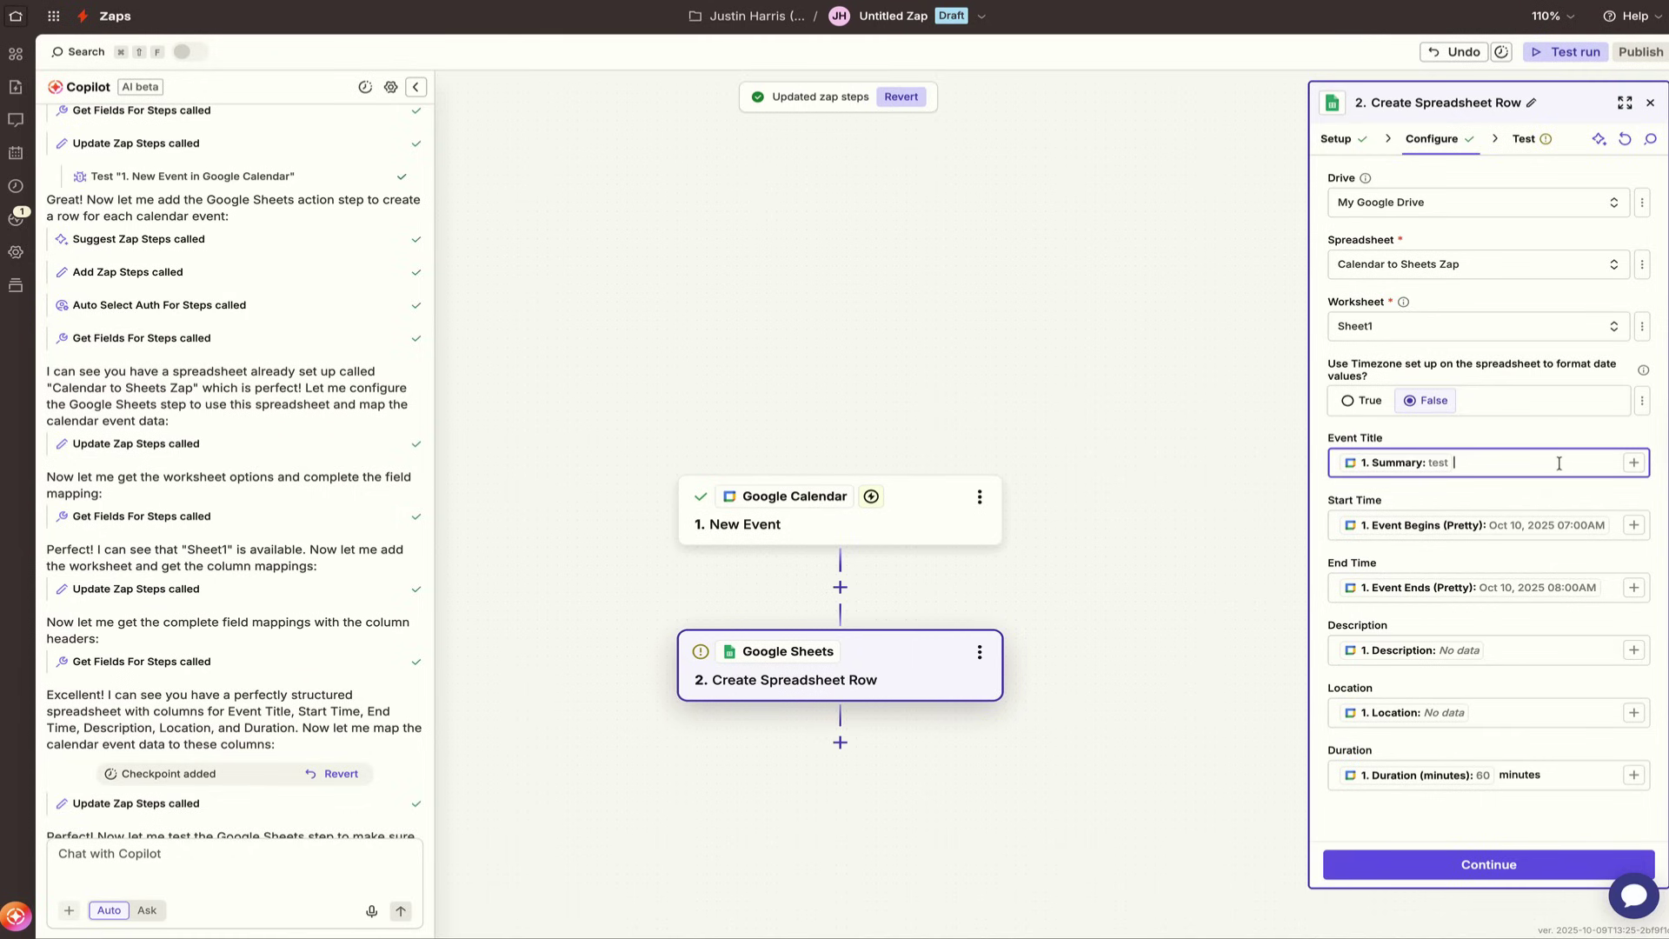
text(/)
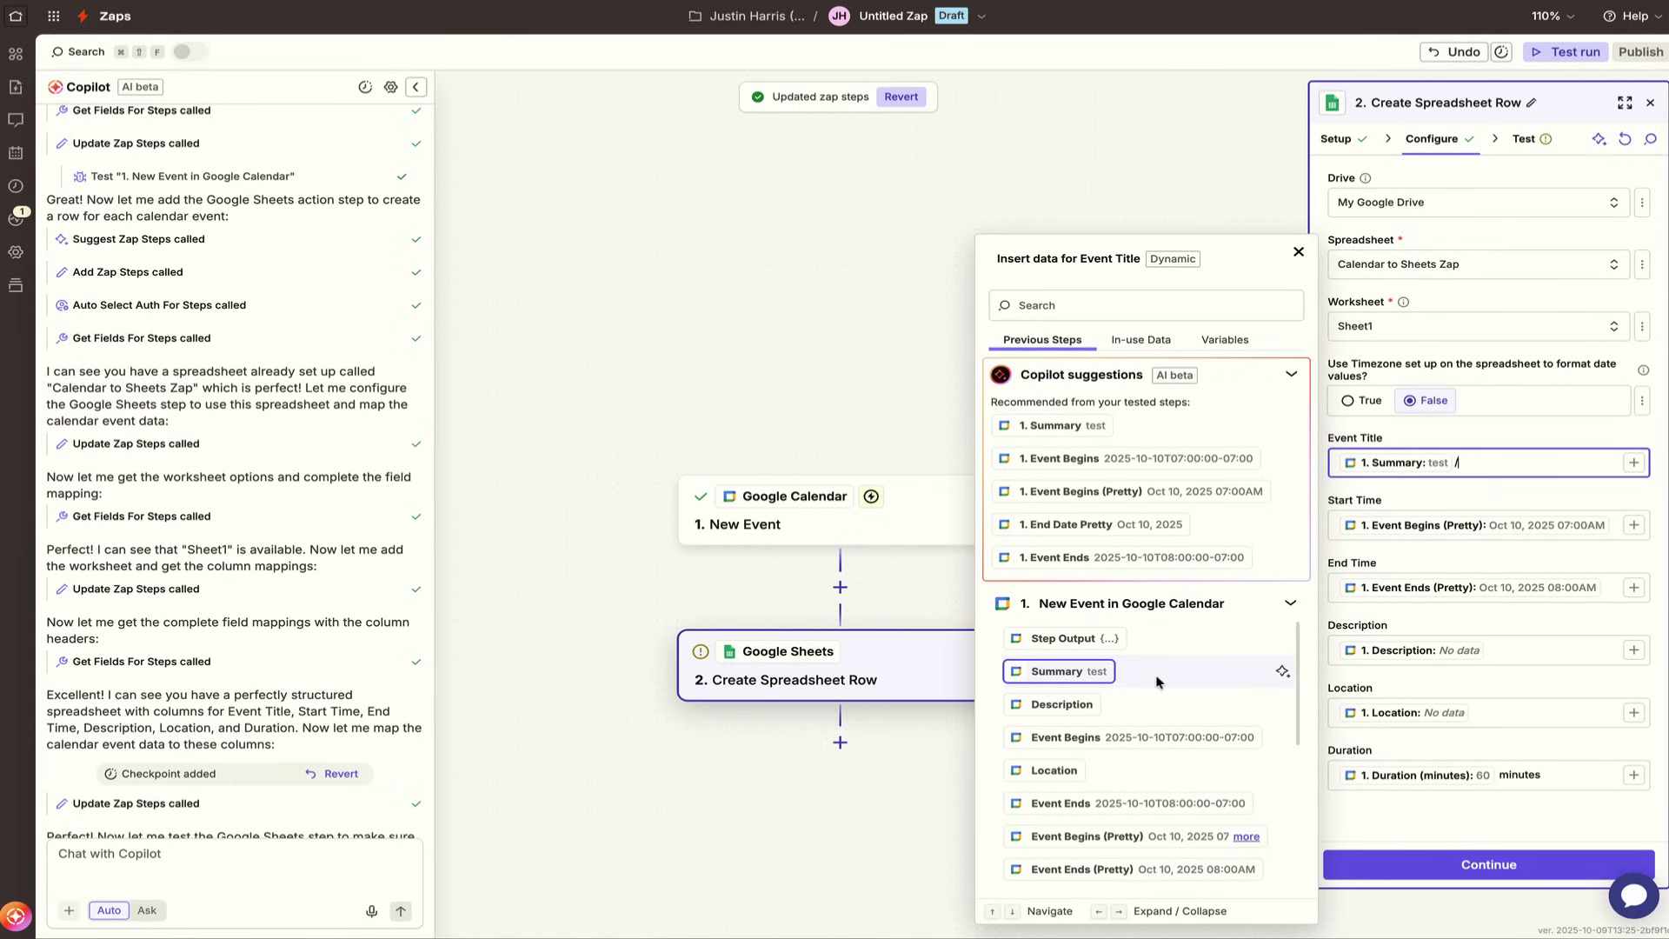
click(1071, 672)
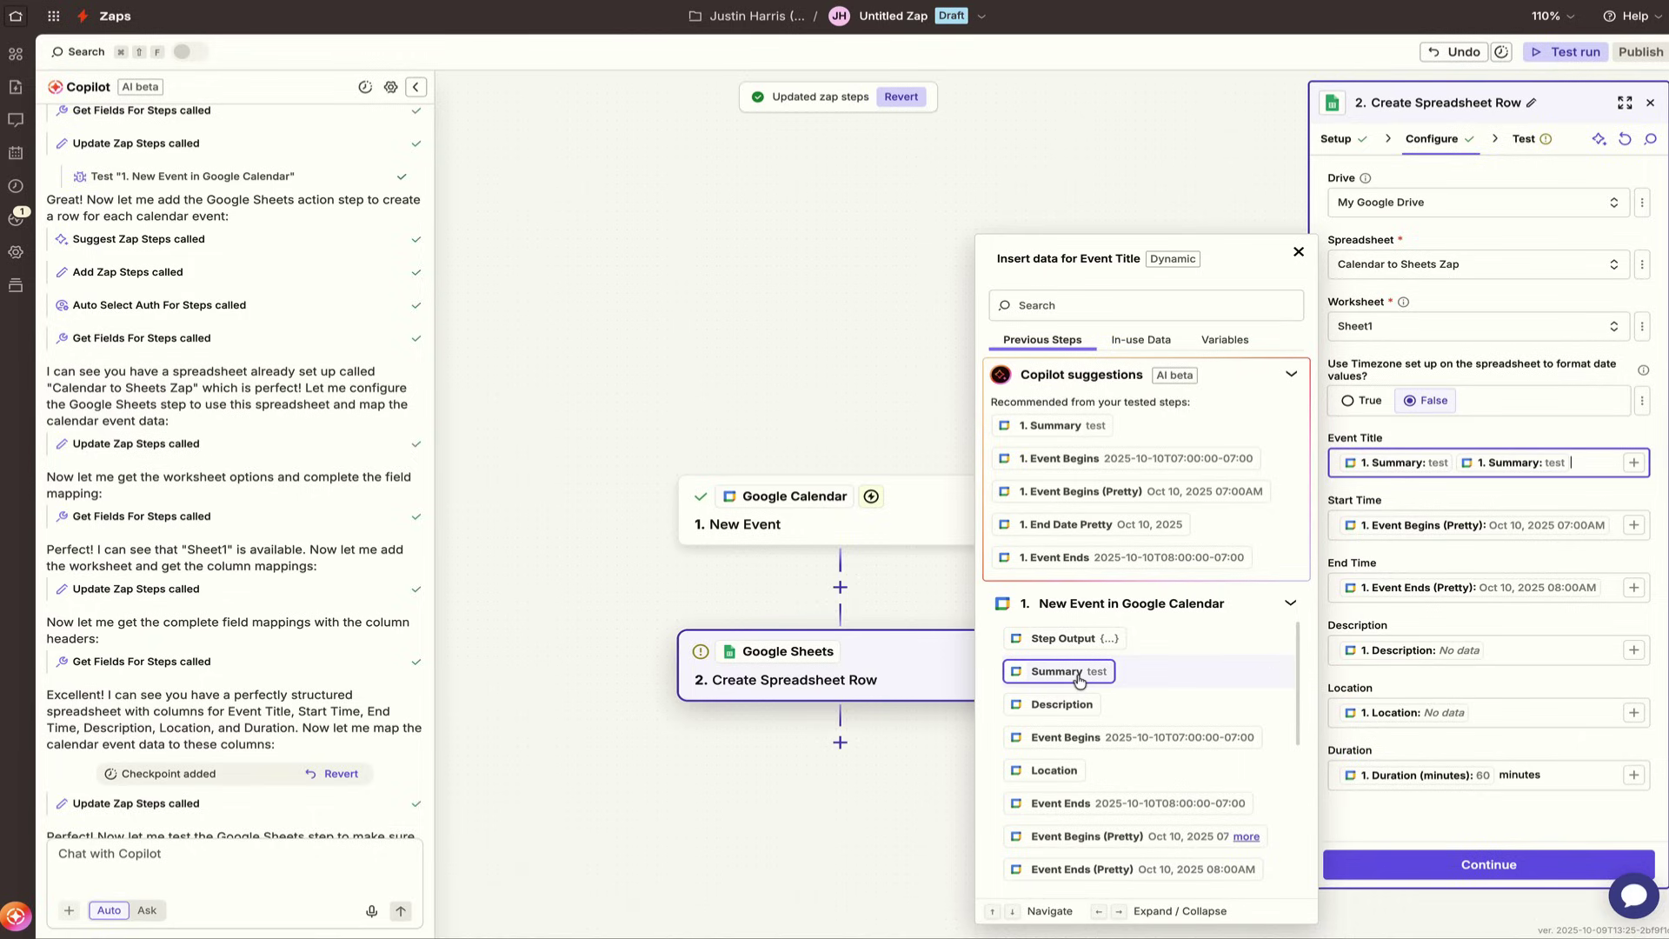
click(1559, 466)
key(BackSpace)
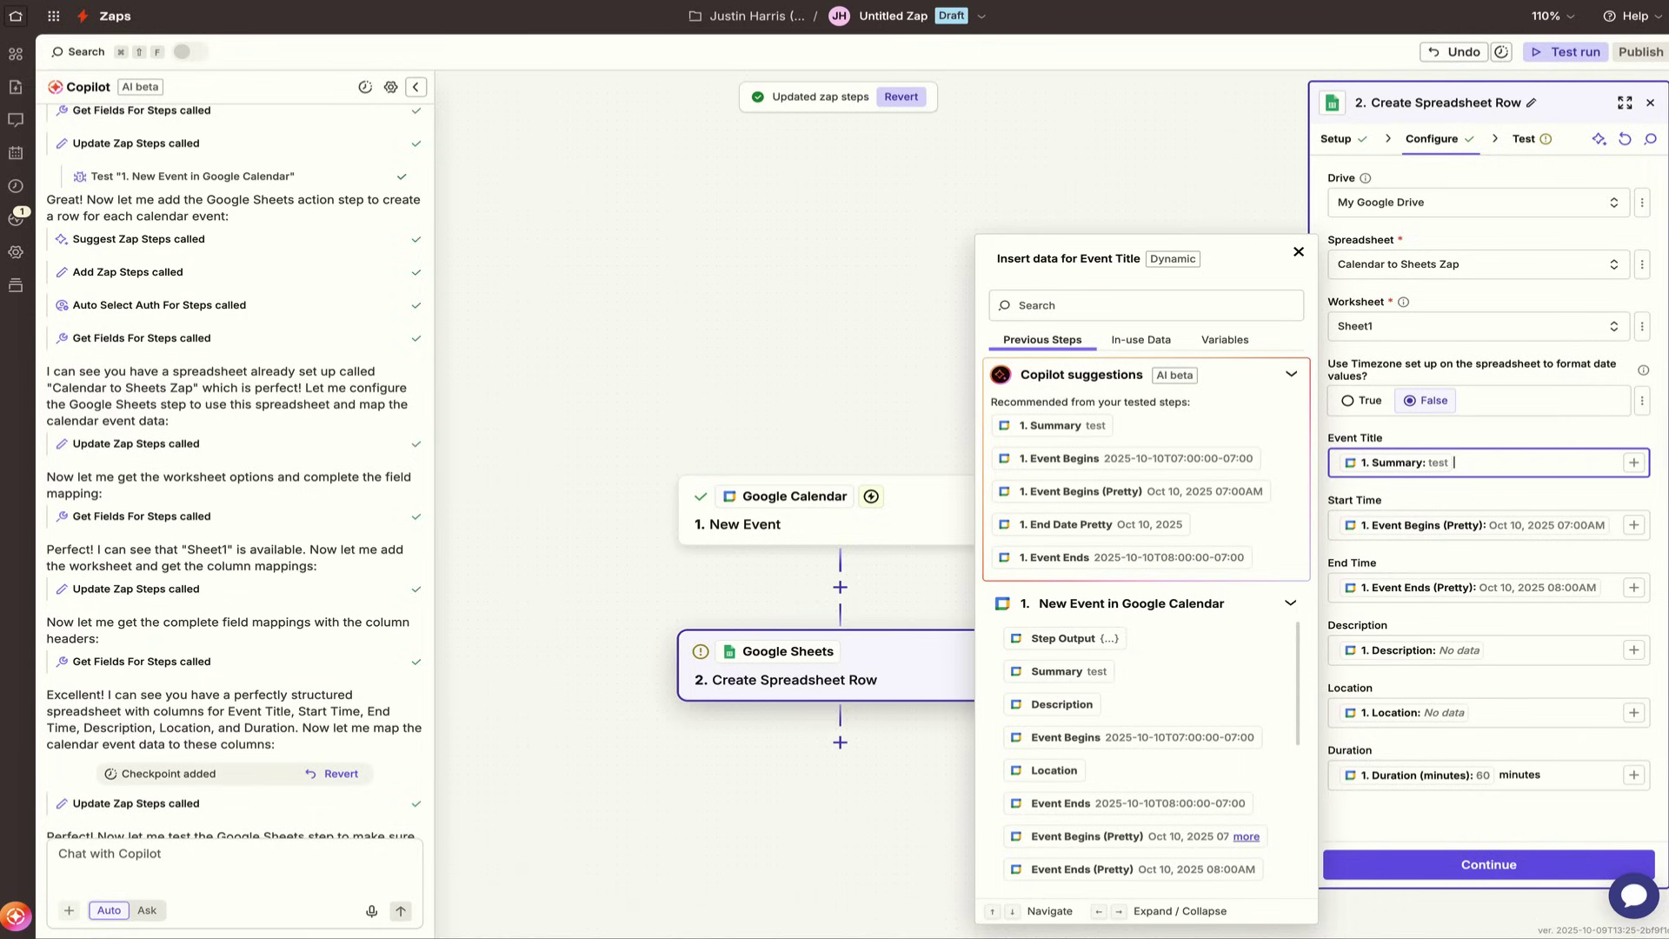
Step: Review the Start Time, End Time and Description field mappings
click(1379, 523)
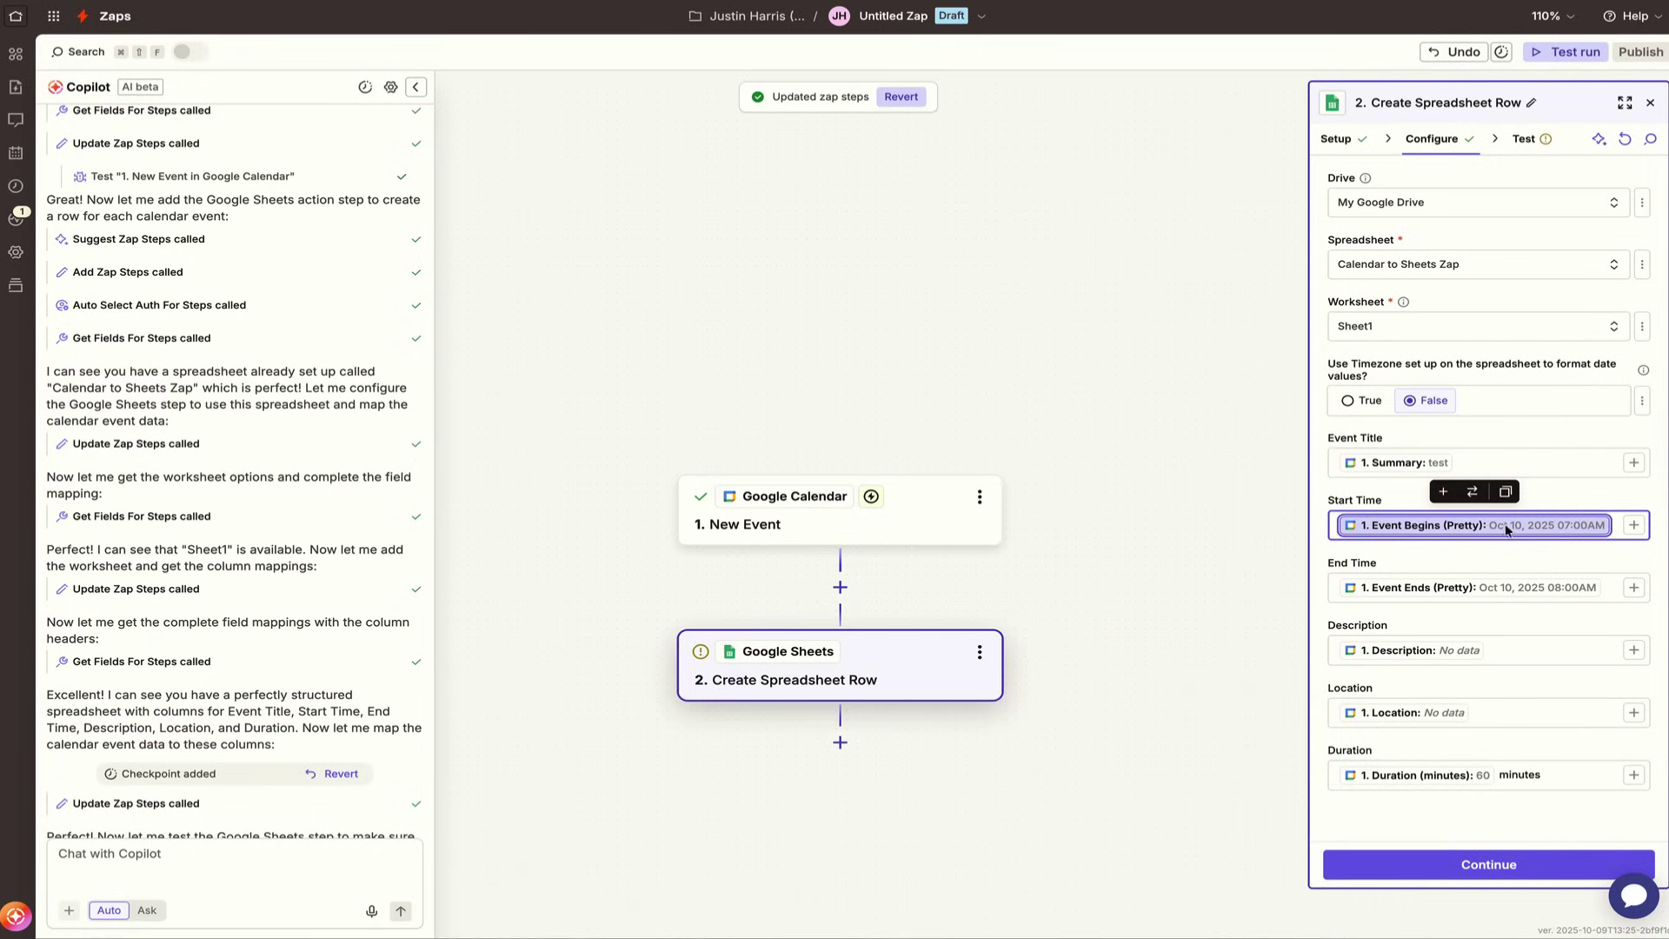
key(Right)
click(1632, 526)
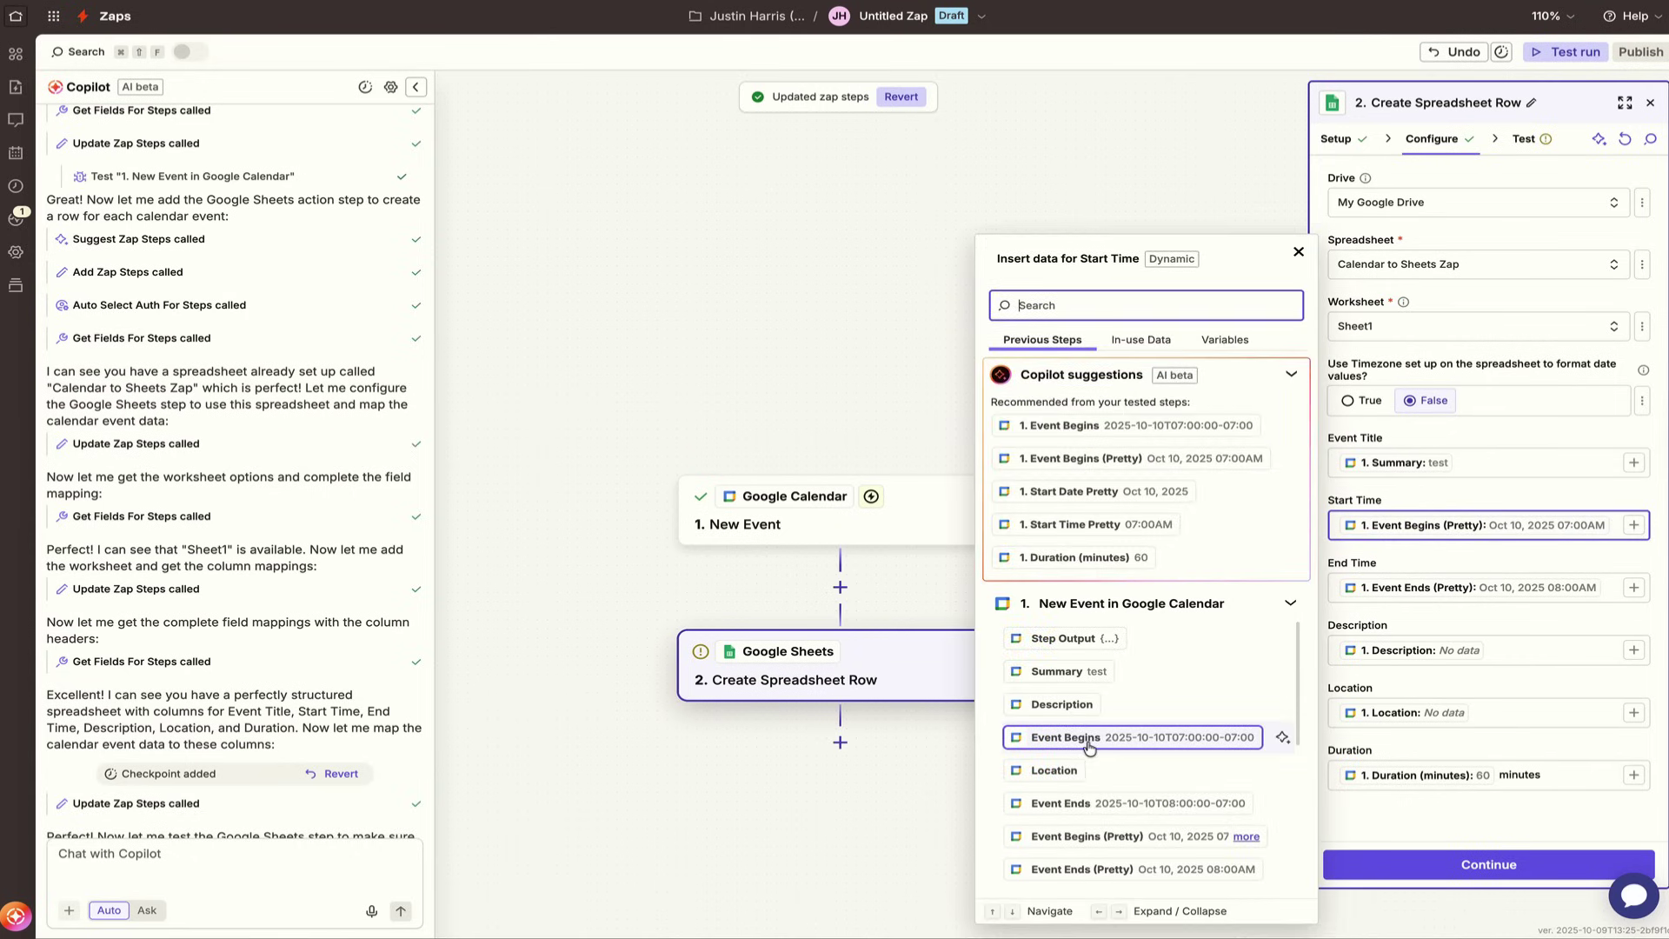
click(1480, 526)
click(1466, 590)
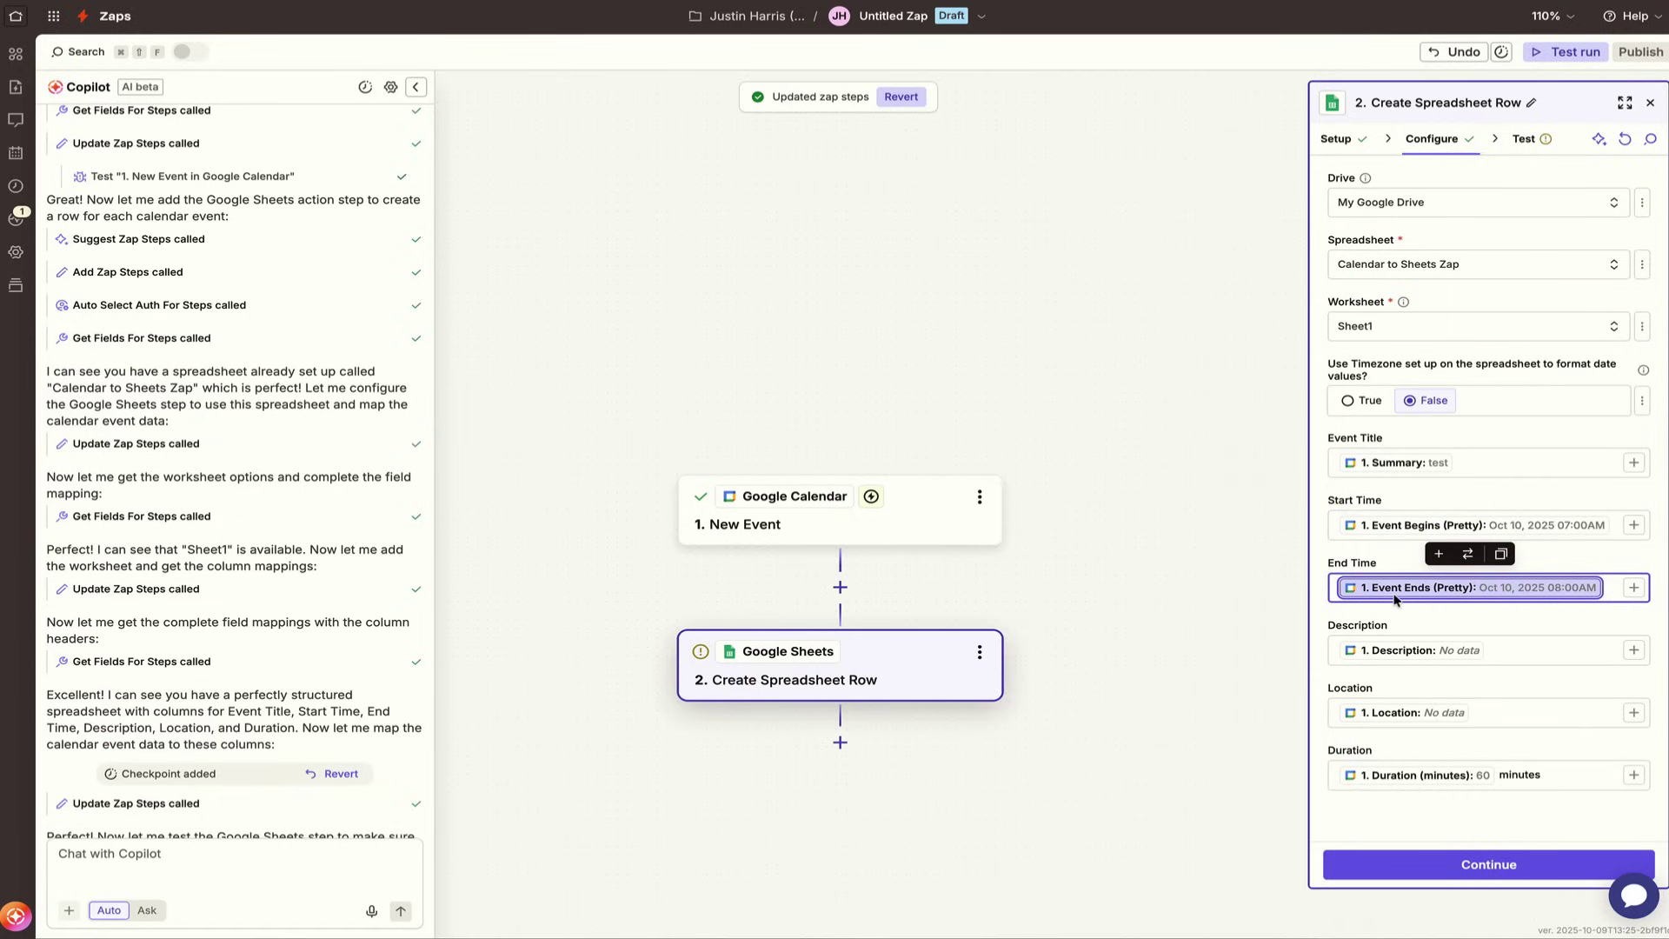
click(1421, 651)
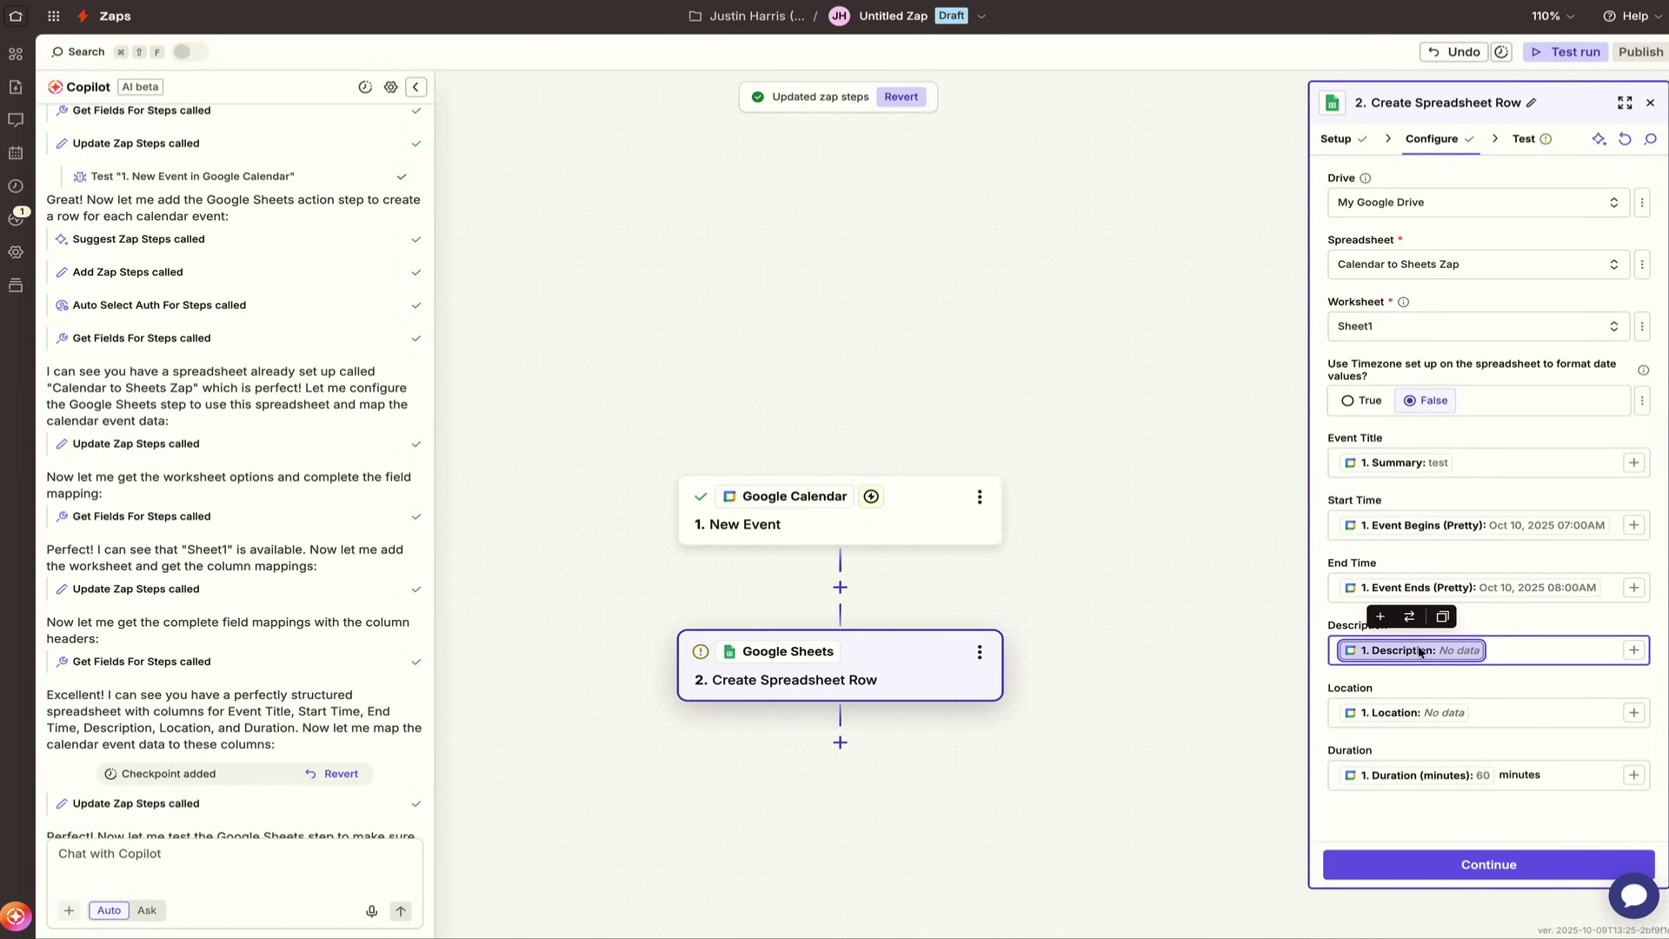
click(1503, 650)
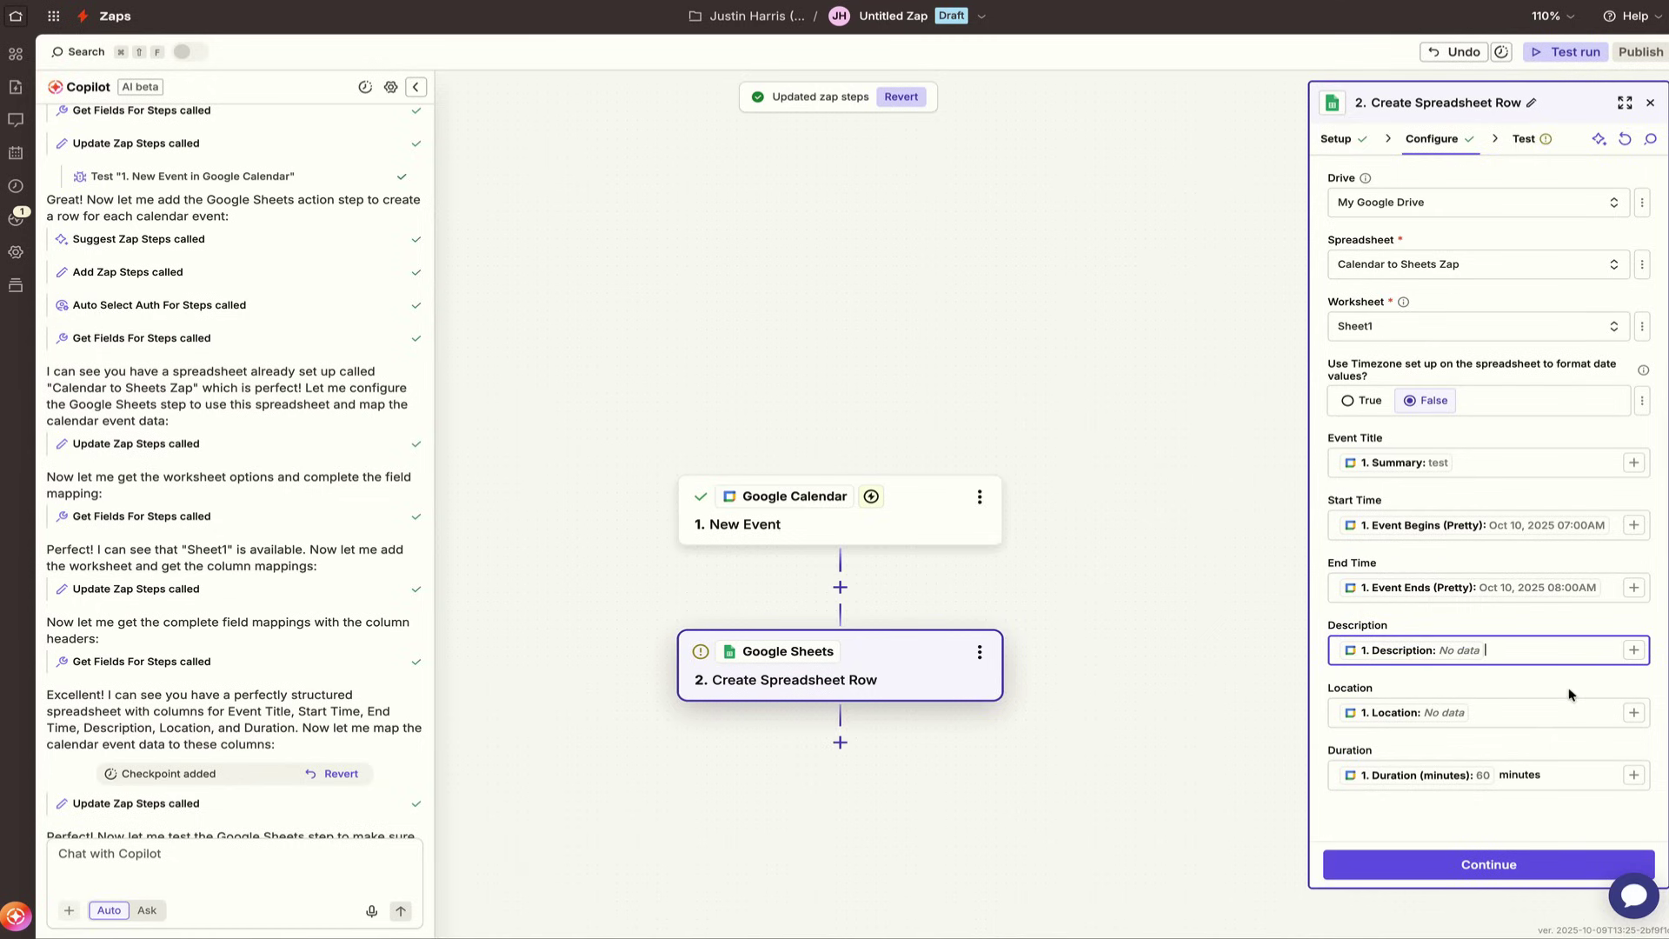
Step: Check the Location and Duration mappings, then continue to the Test tab
click(1523, 718)
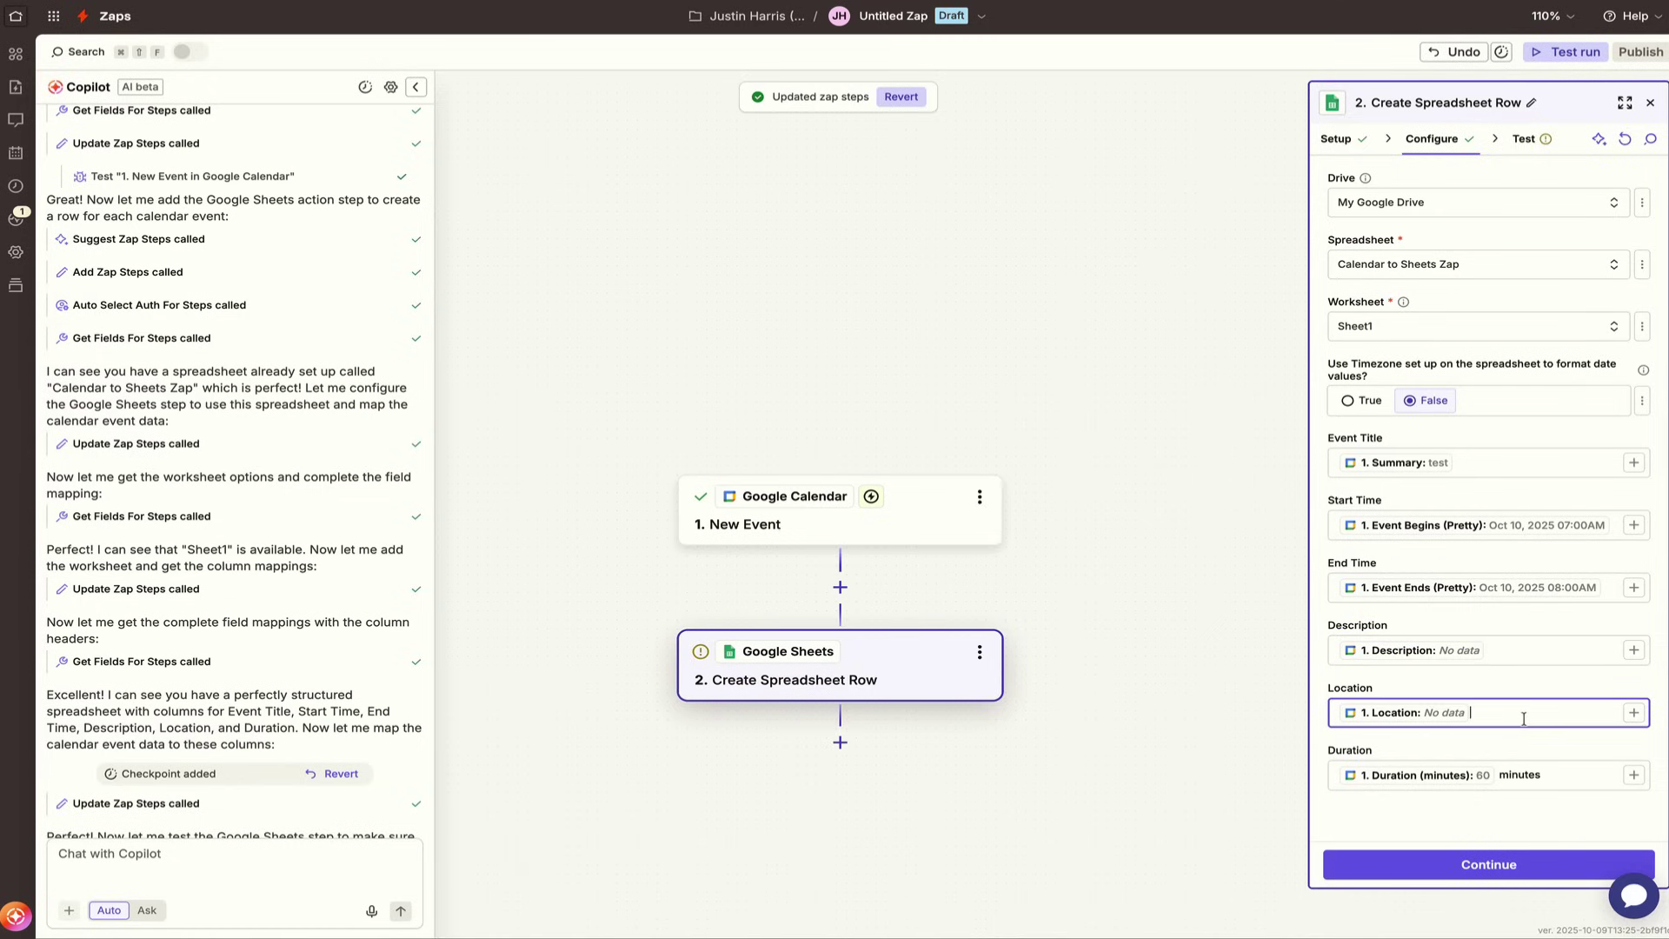
click(1634, 713)
scroll(1104, 773, down, 1)
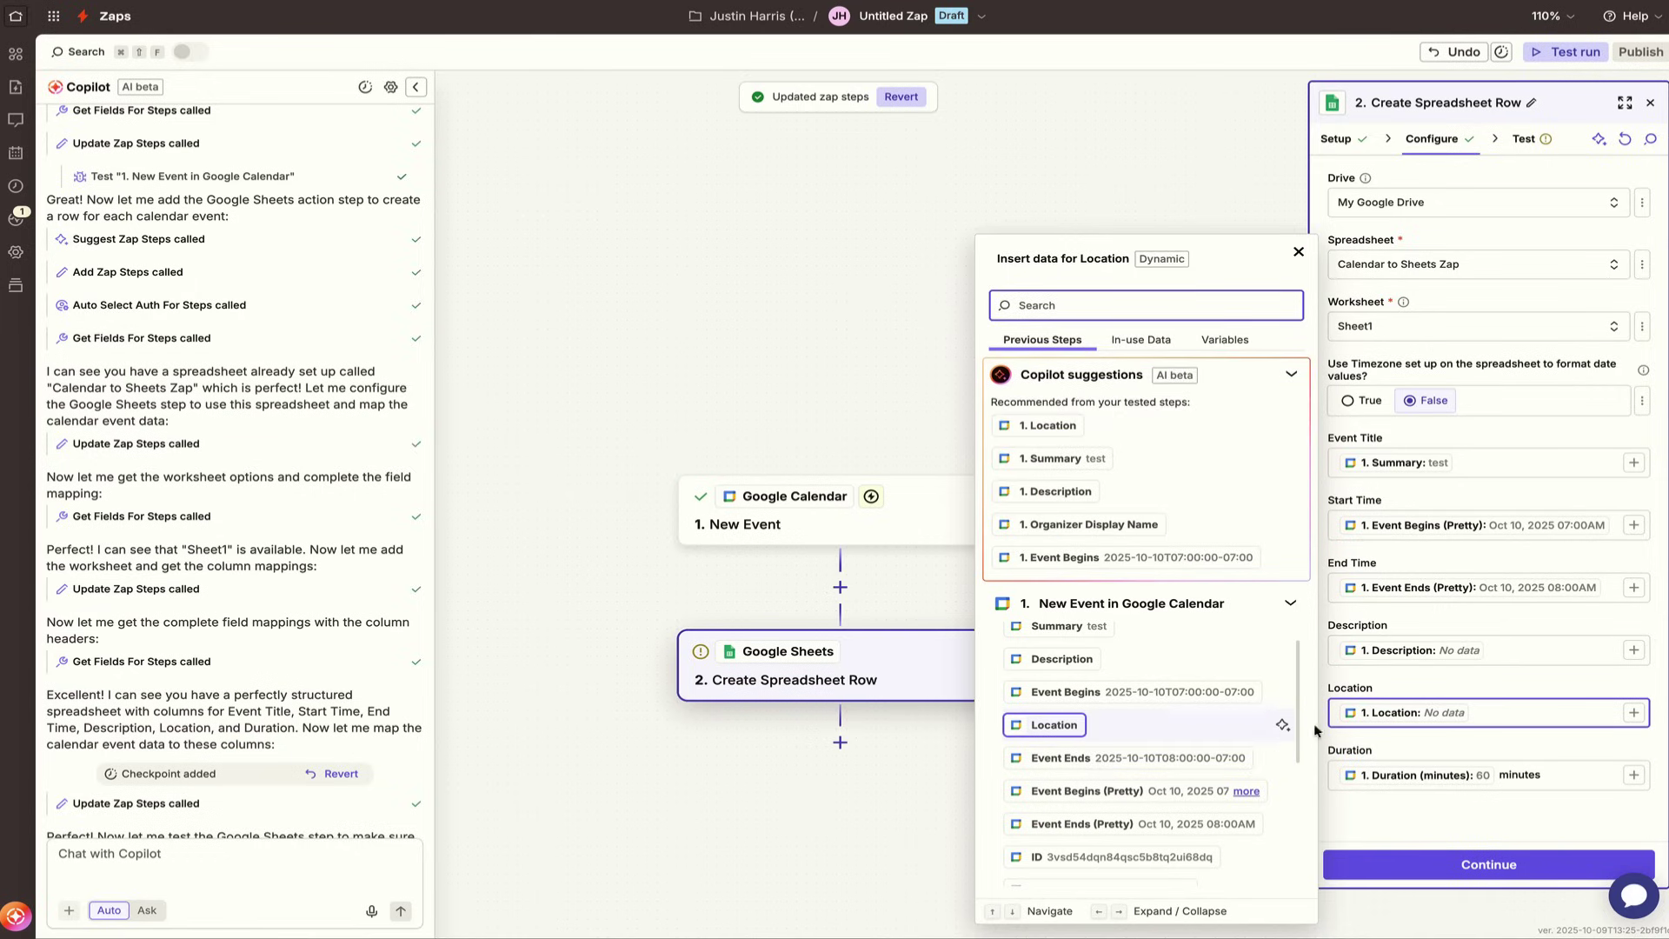
click(1469, 712)
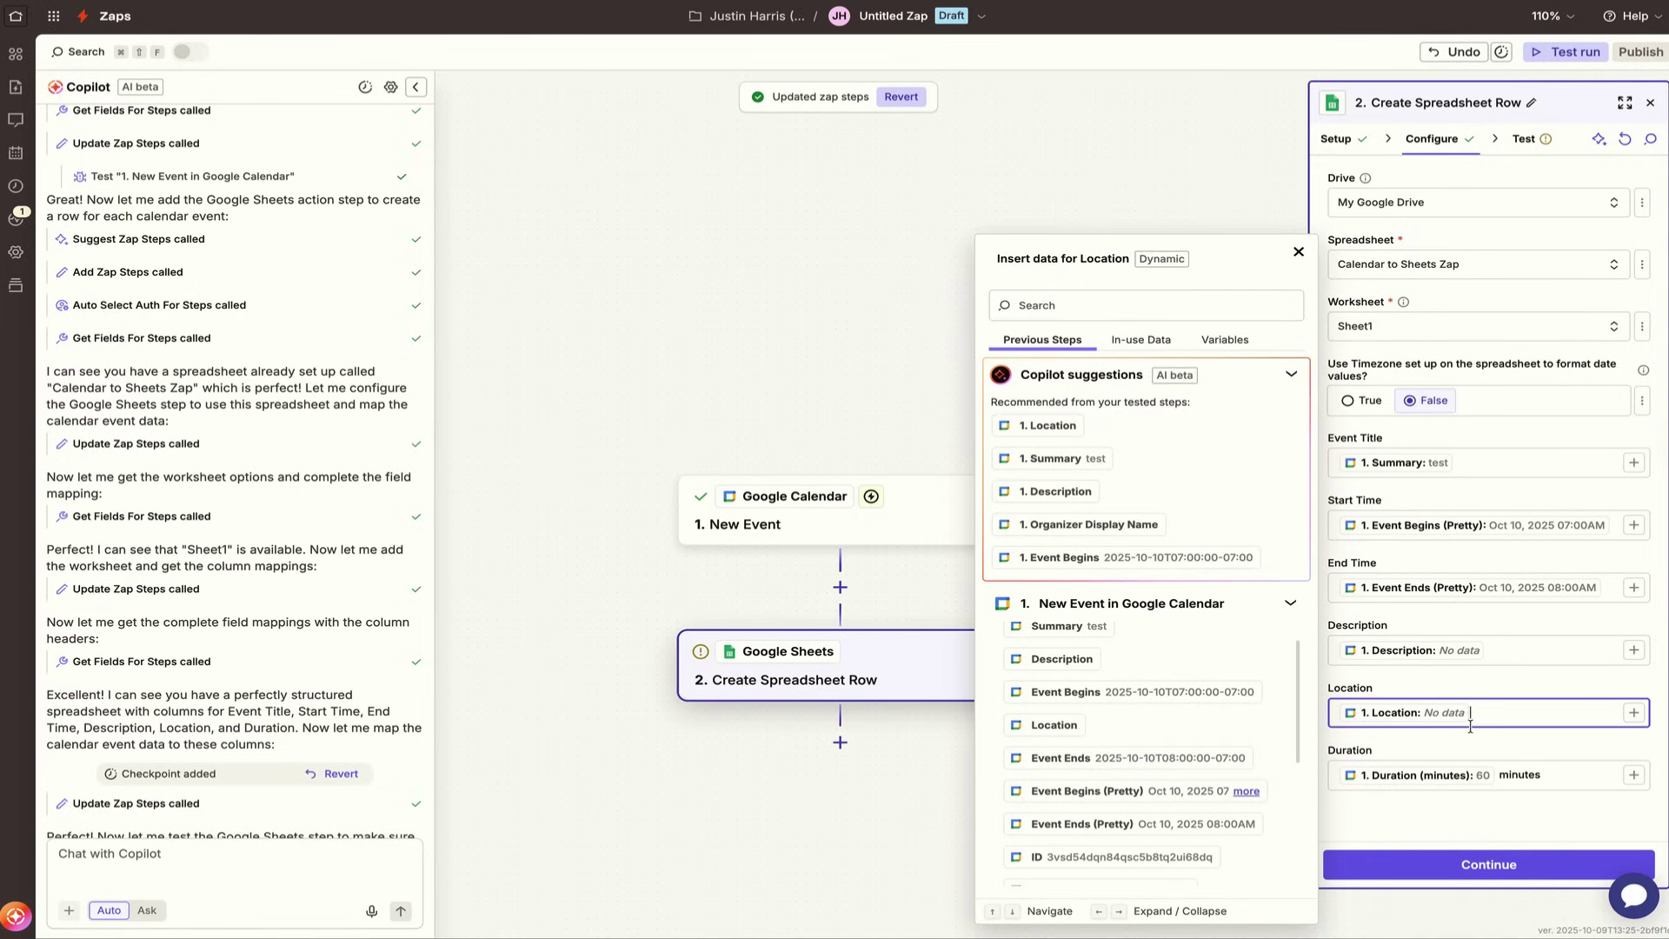
click(1491, 774)
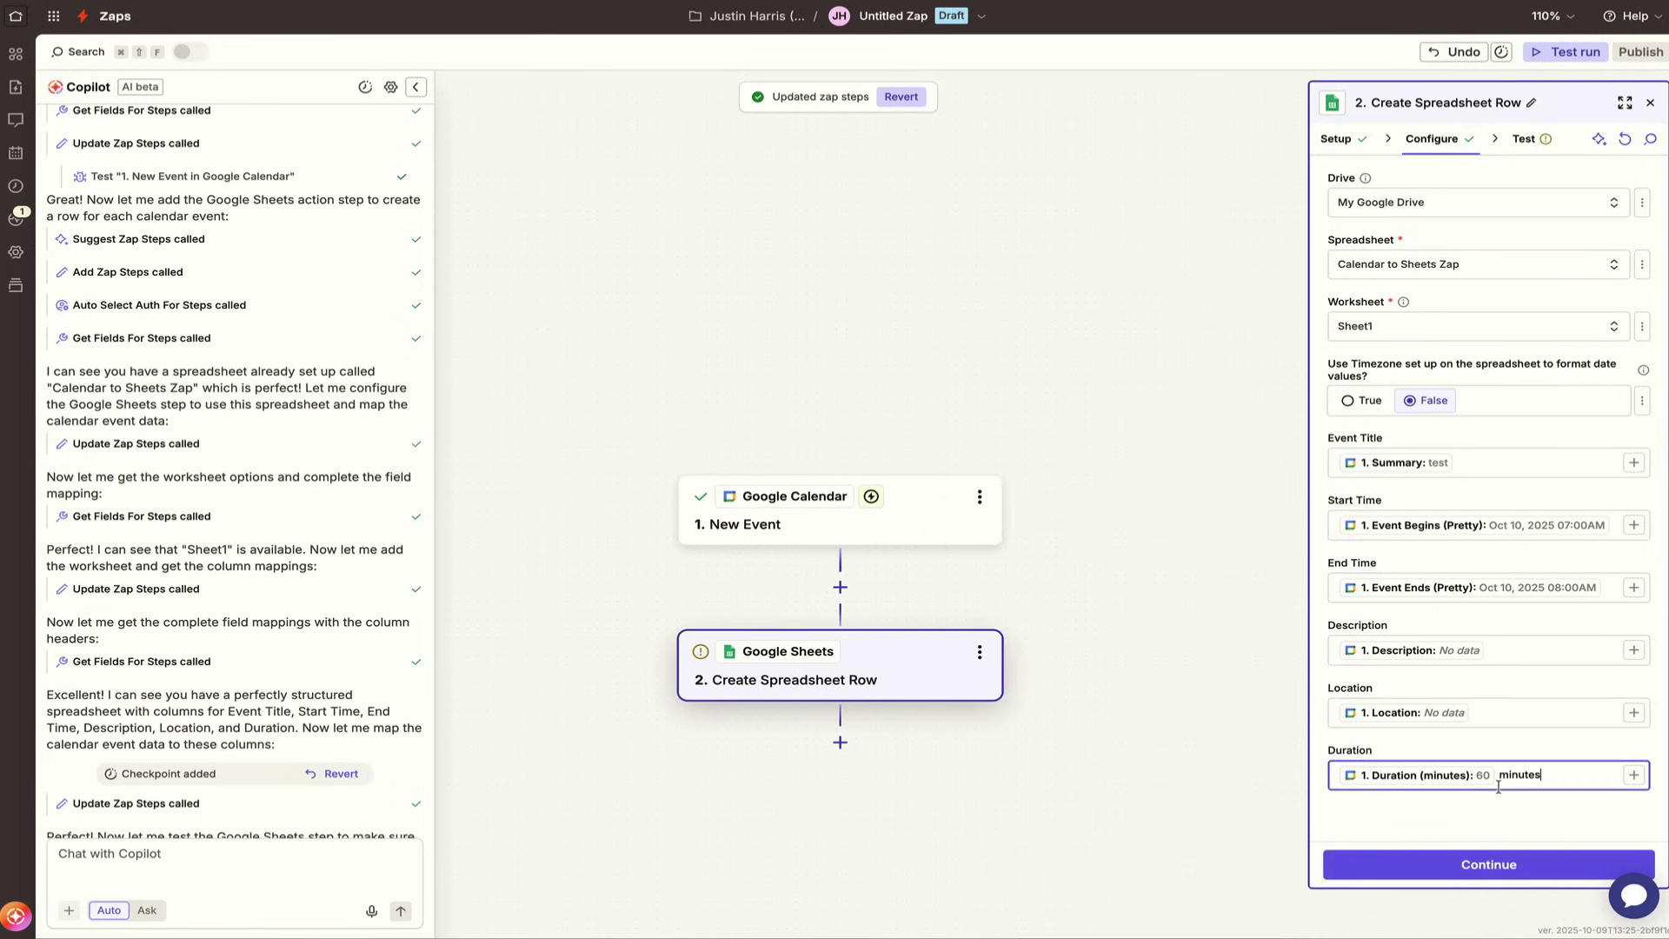
click(1450, 856)
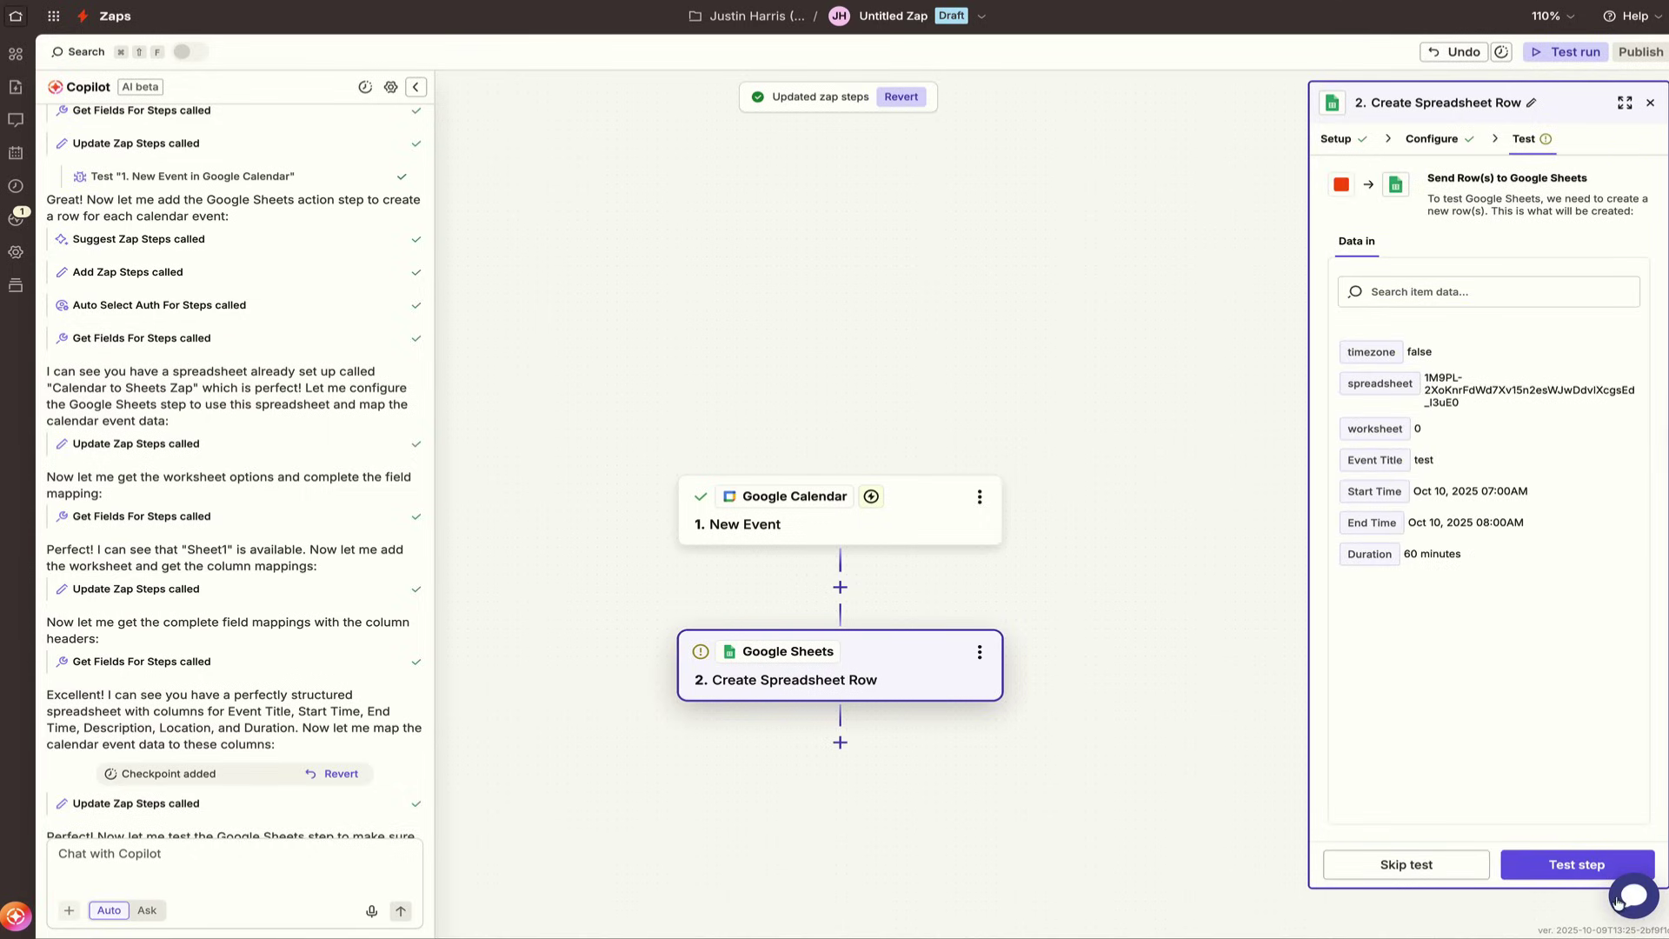
Step: Send a sample row to the Calendar to Sheets spreadsheet from the Create Spreadsheet Row step
click(1577, 864)
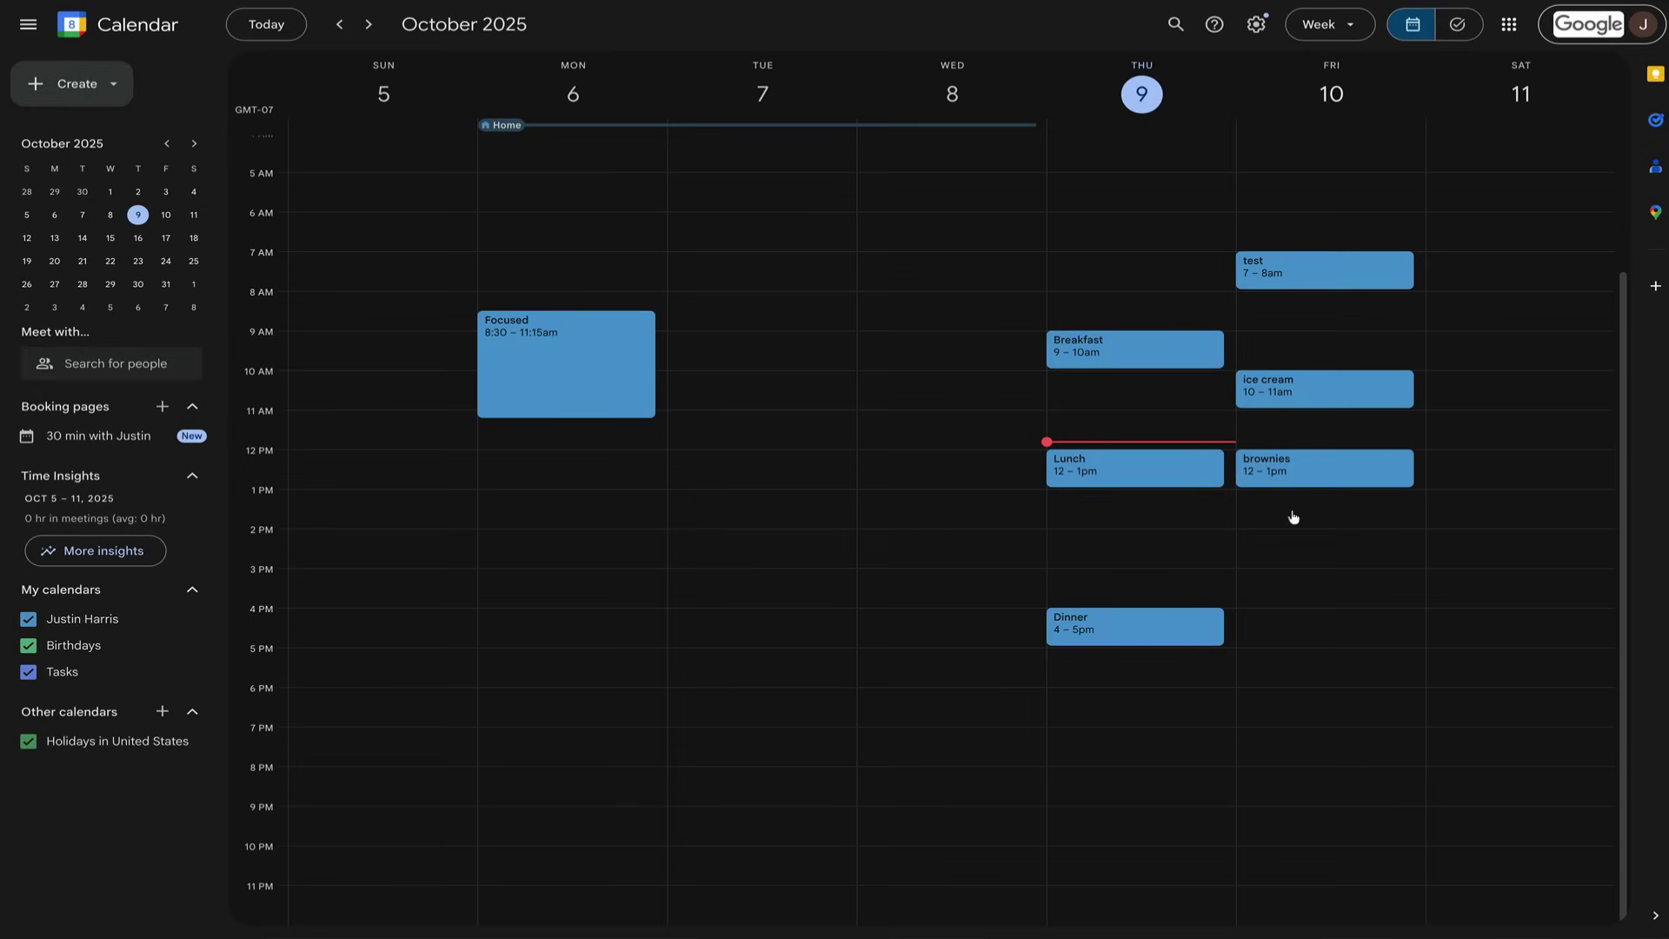
Step: Create a 'Cake' event in Friday's 2 PM slot on October 10
click(1283, 539)
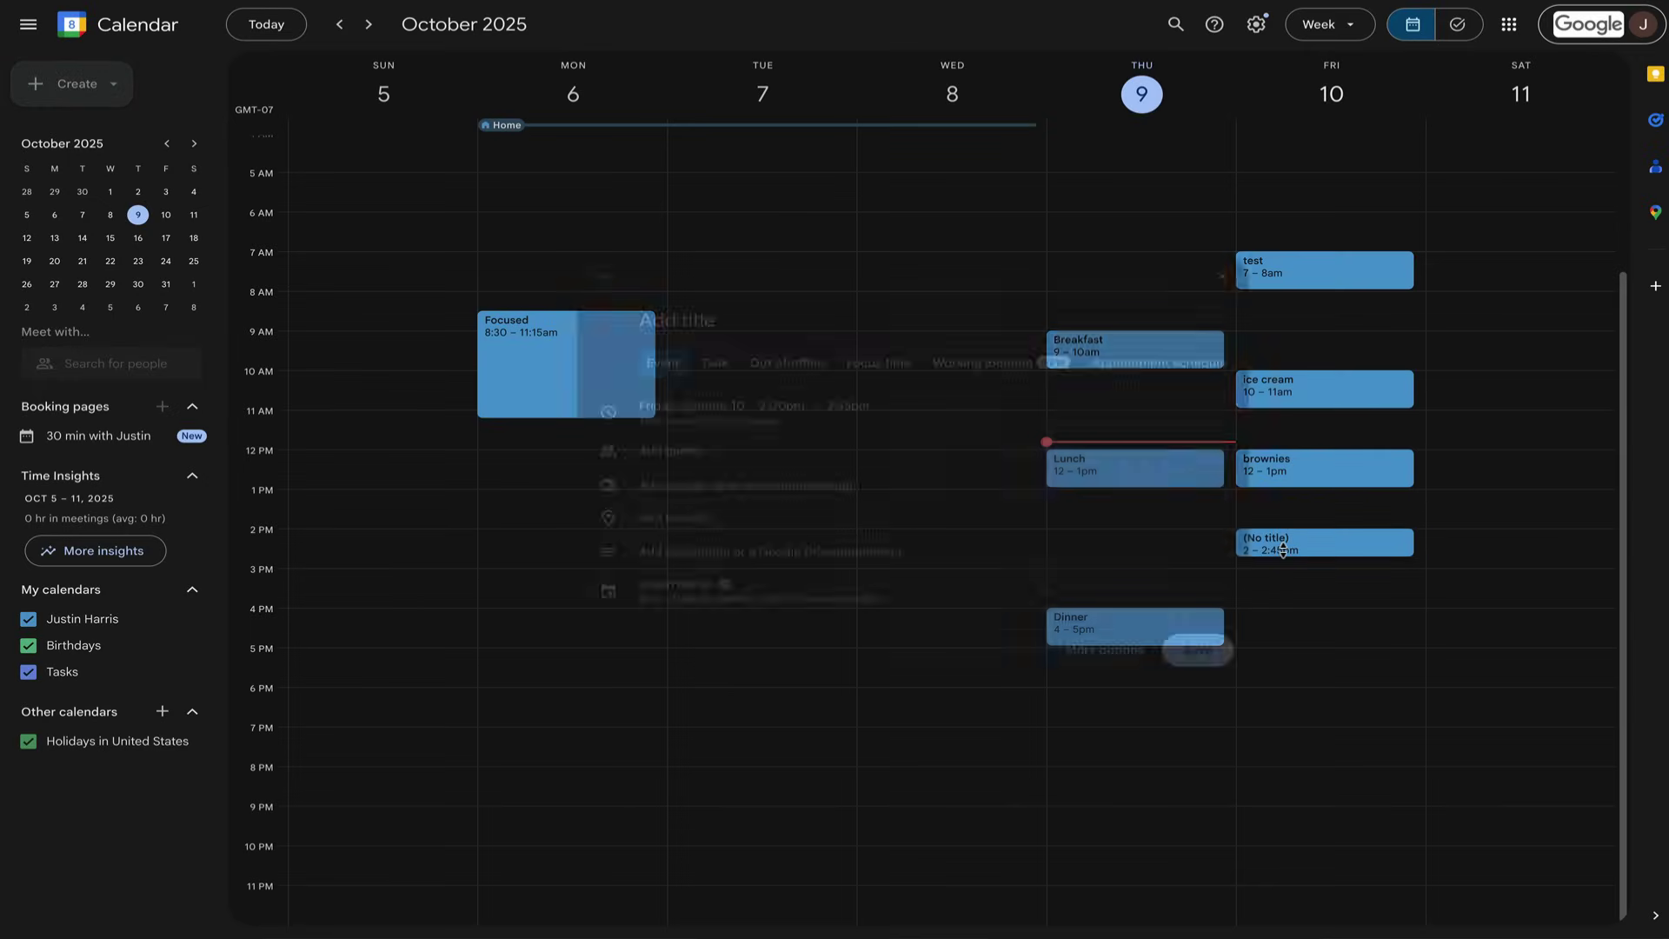
text(Cake)
key(Return)
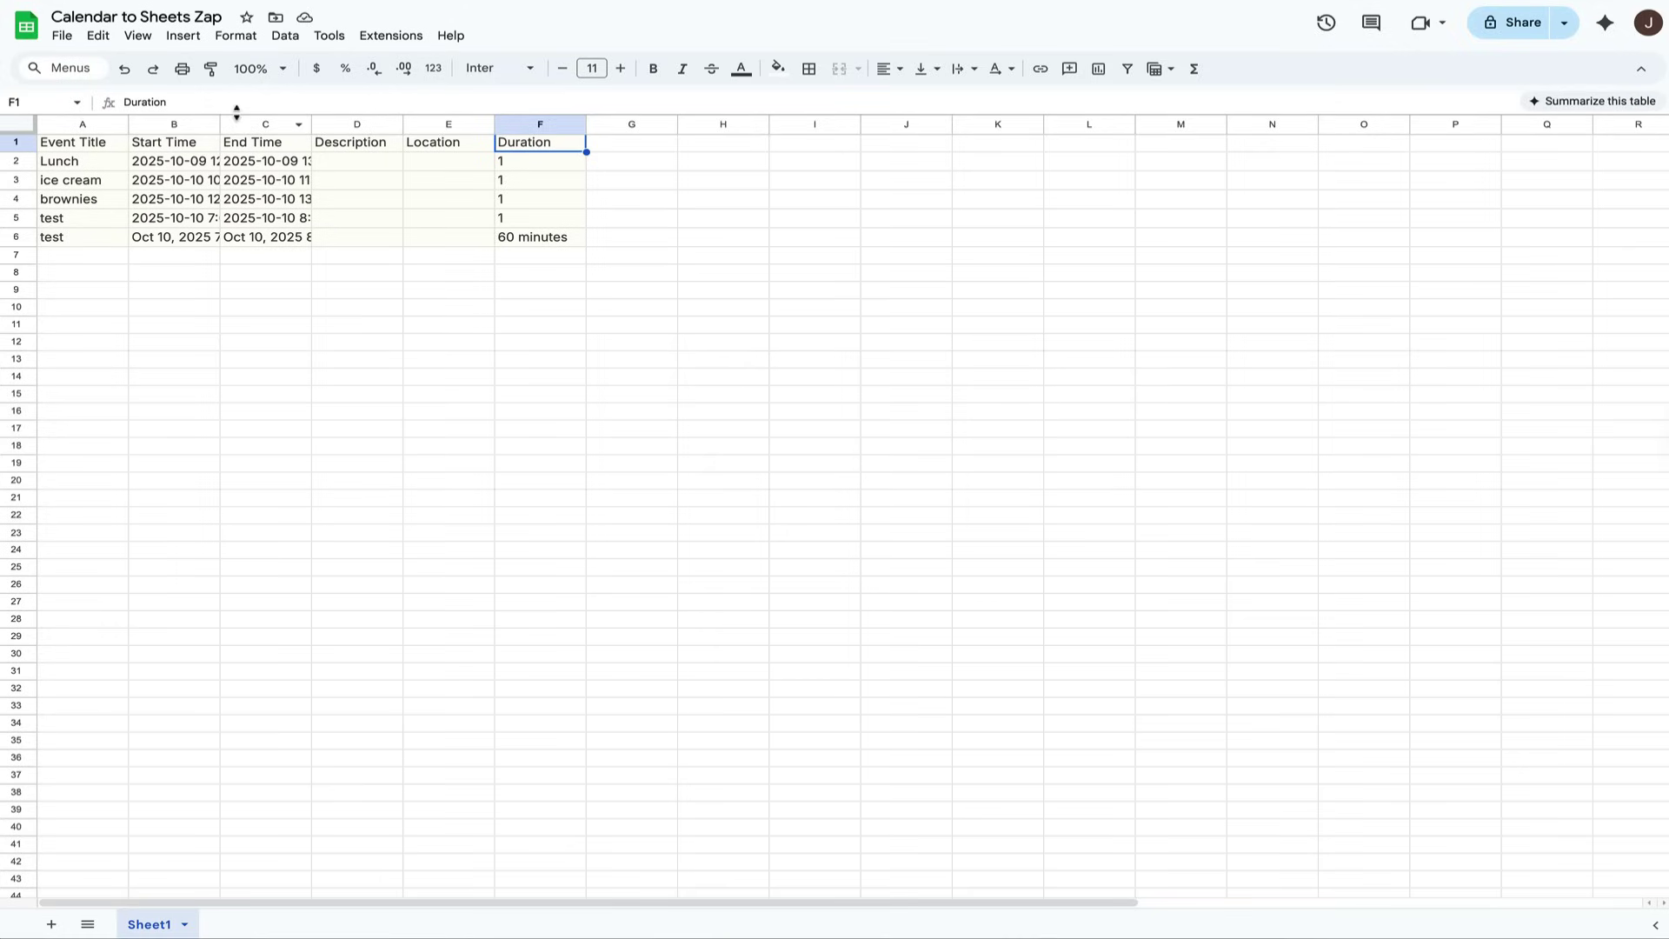
Step: Widen column A and compare the event titles of test rows 5 and 6
drag(128, 128, 192, 127)
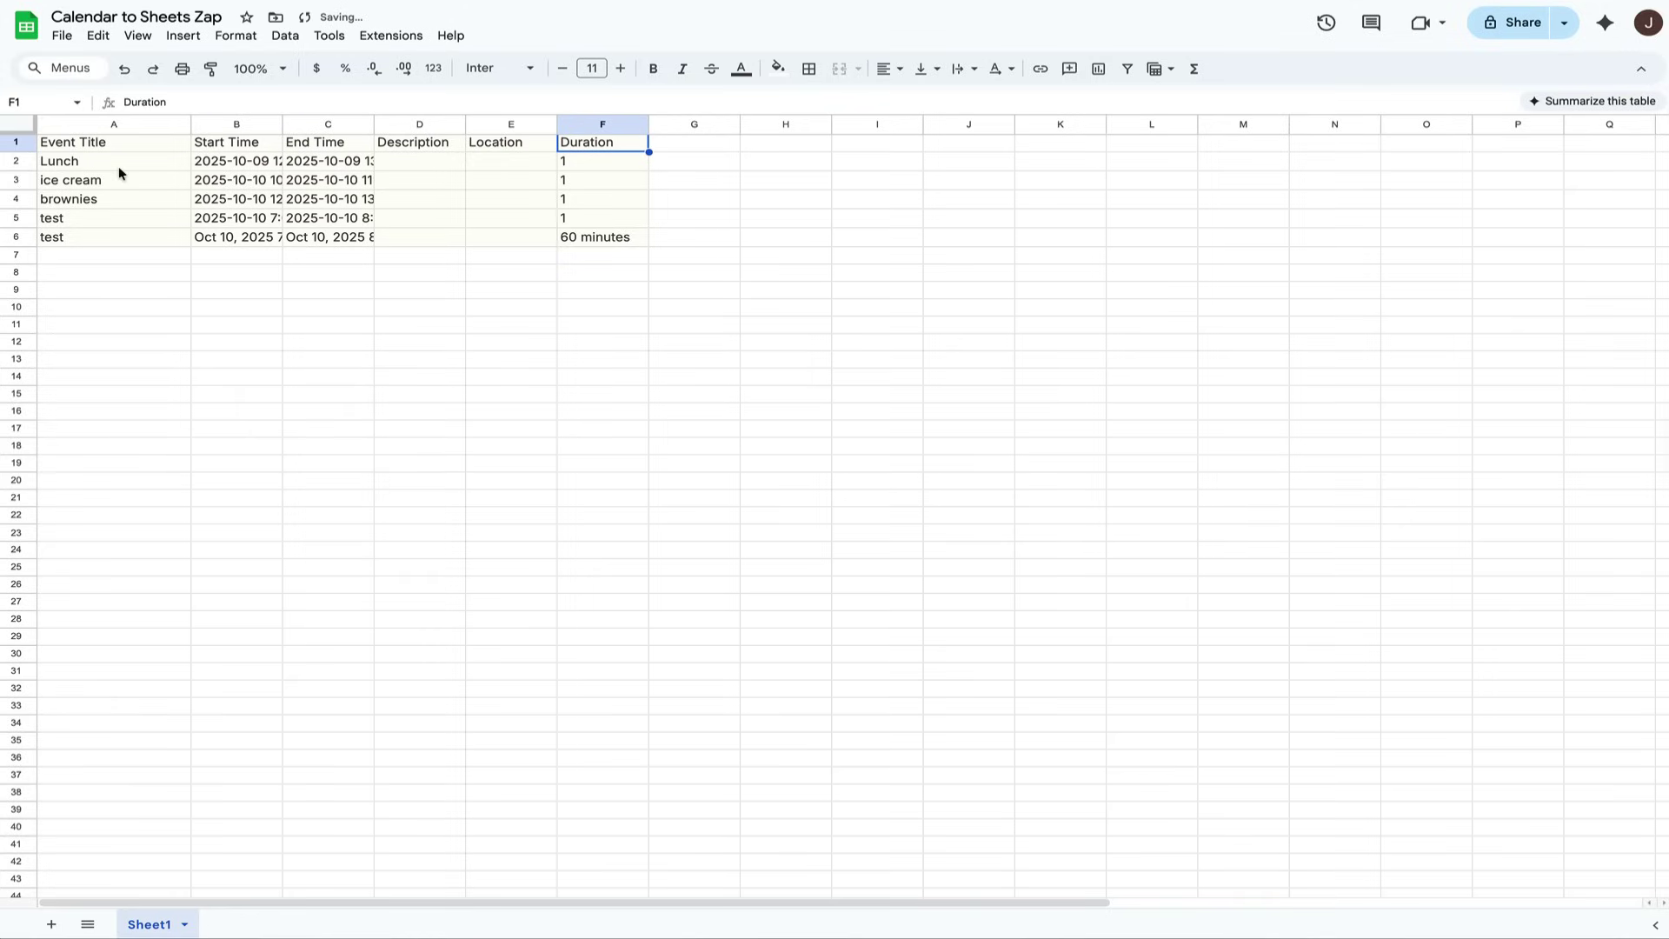
click(91, 241)
click(77, 222)
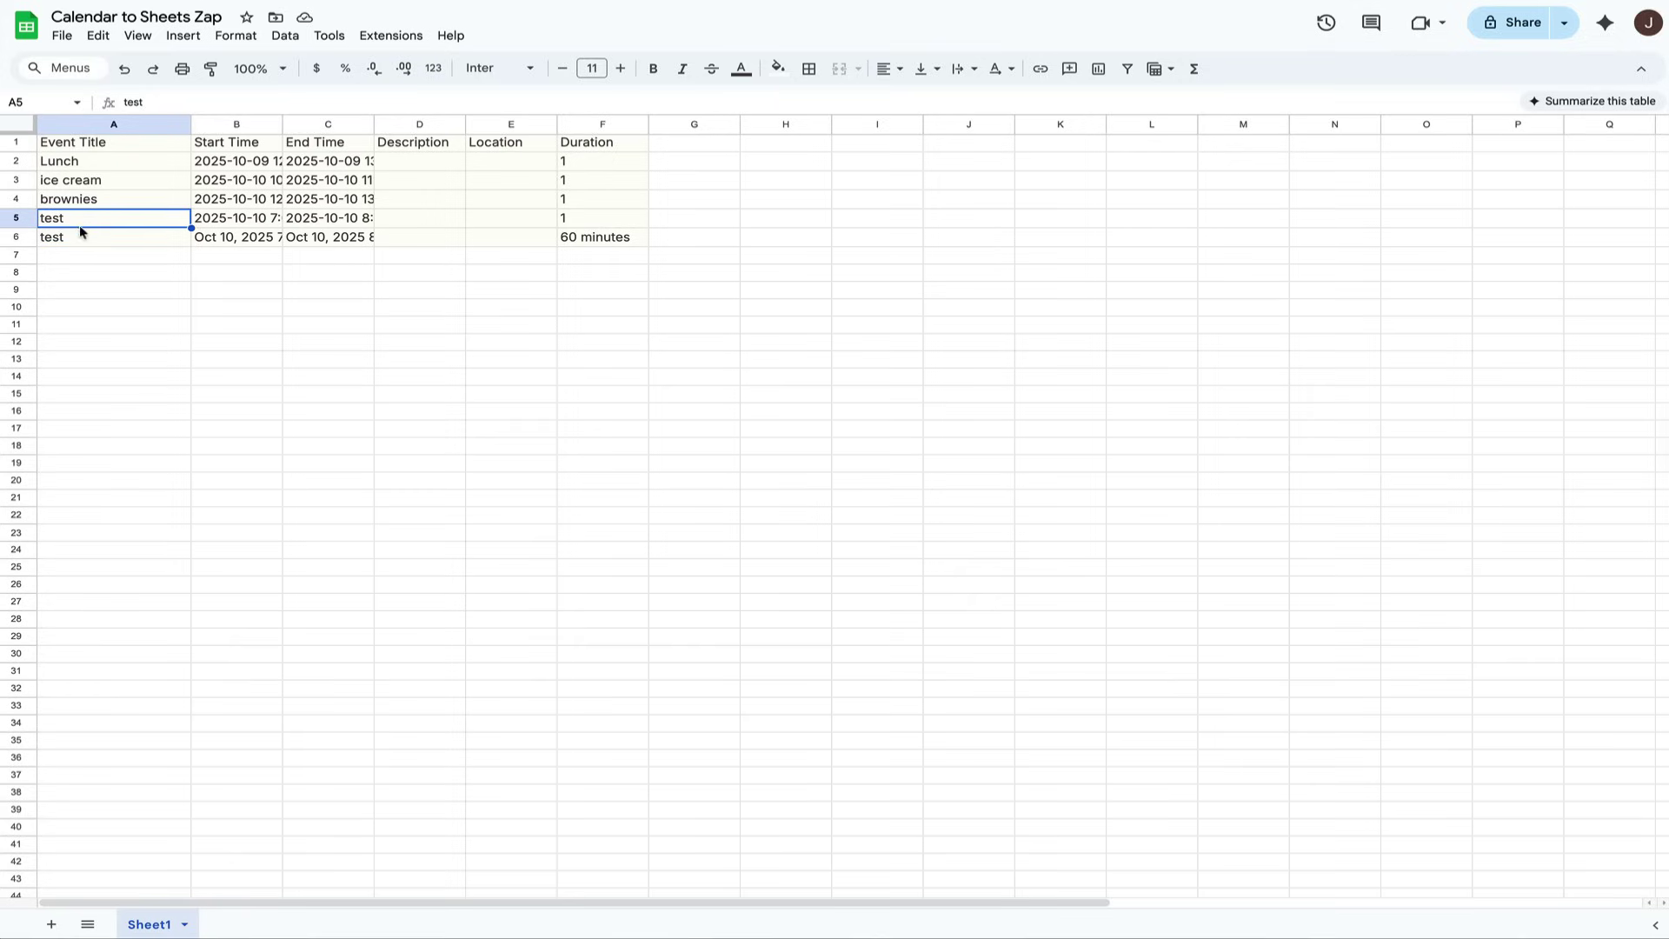
click(81, 240)
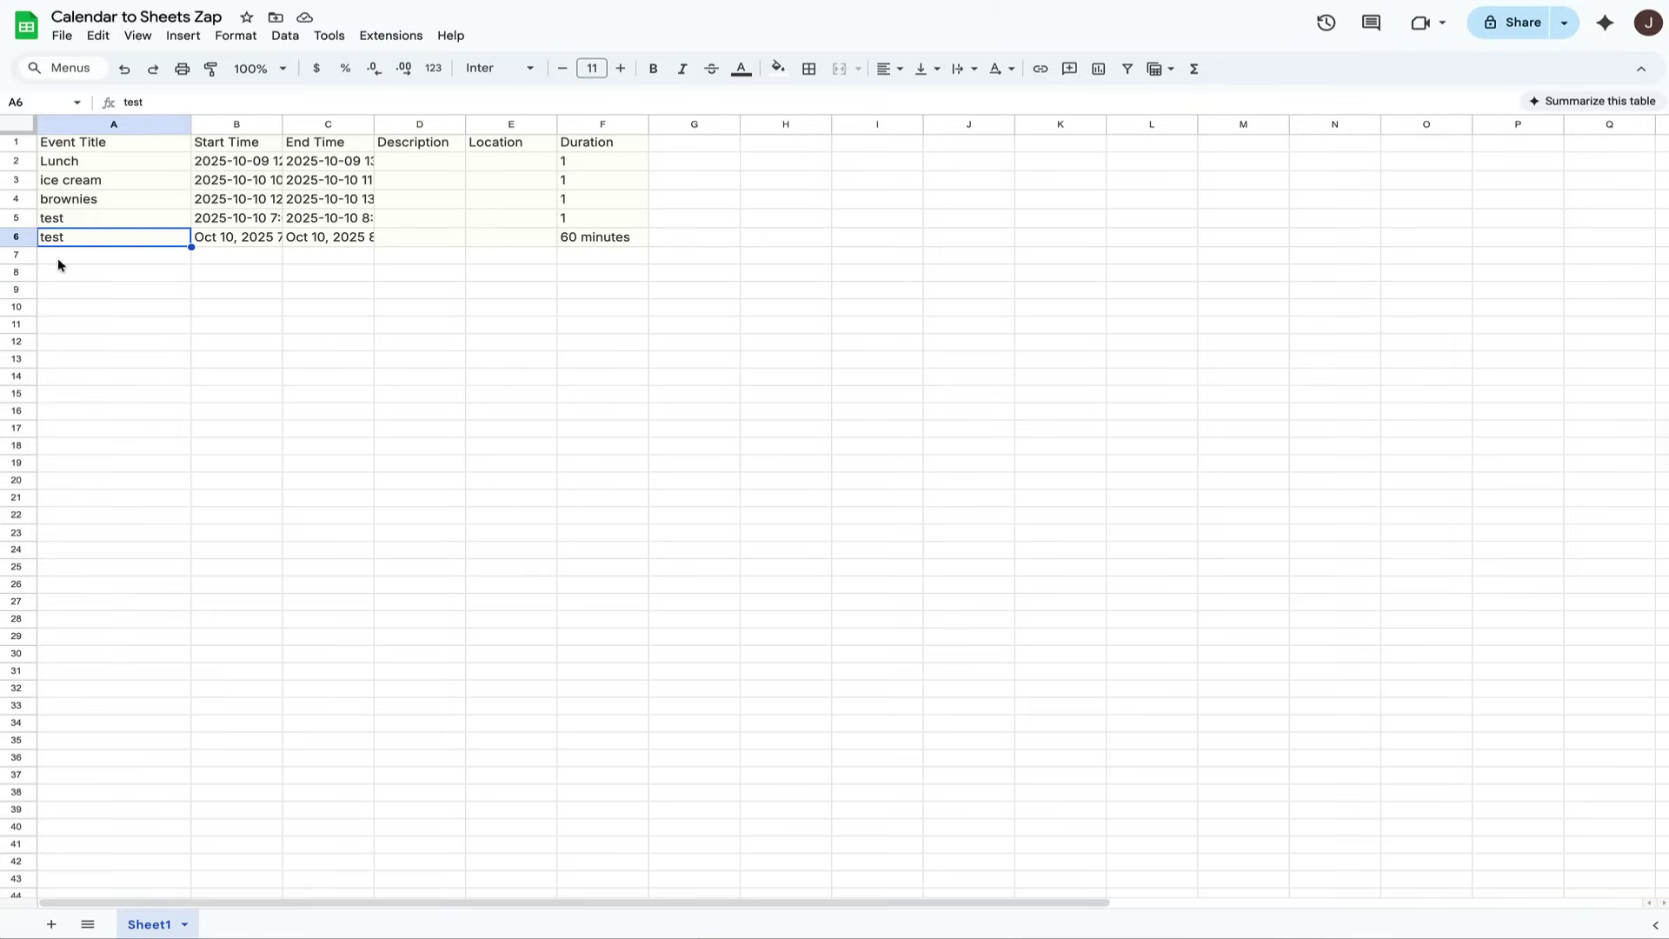
click(118, 219)
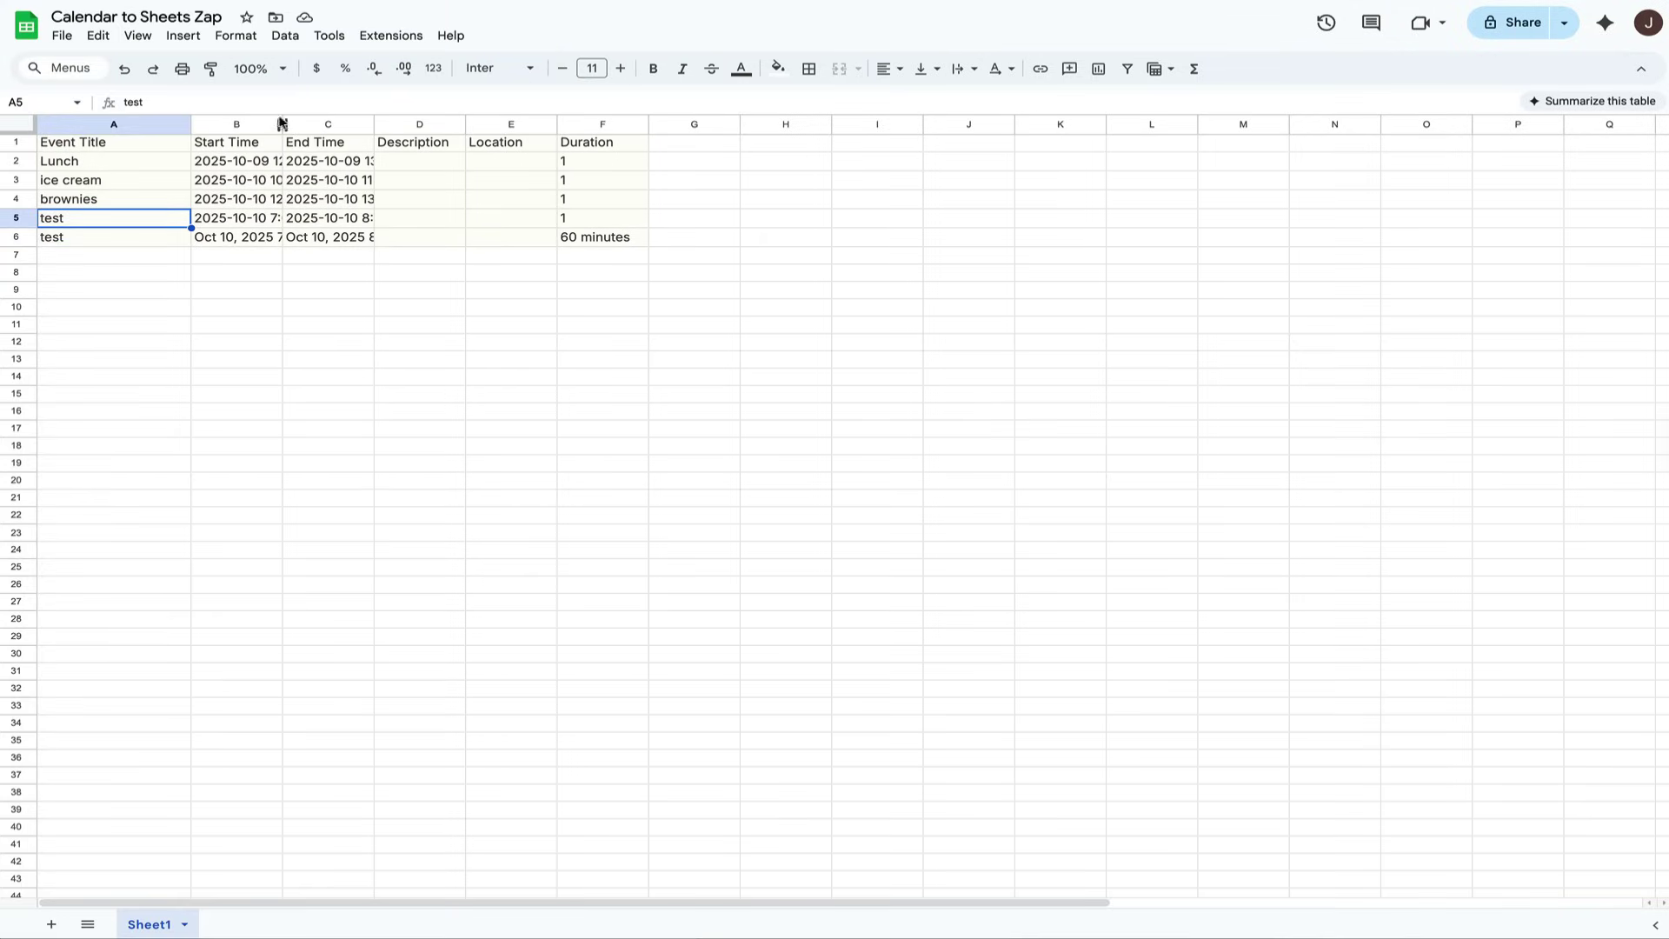
Step: Widen column B and inspect the start and end times in rows 6 and 7
drag(284, 124, 428, 123)
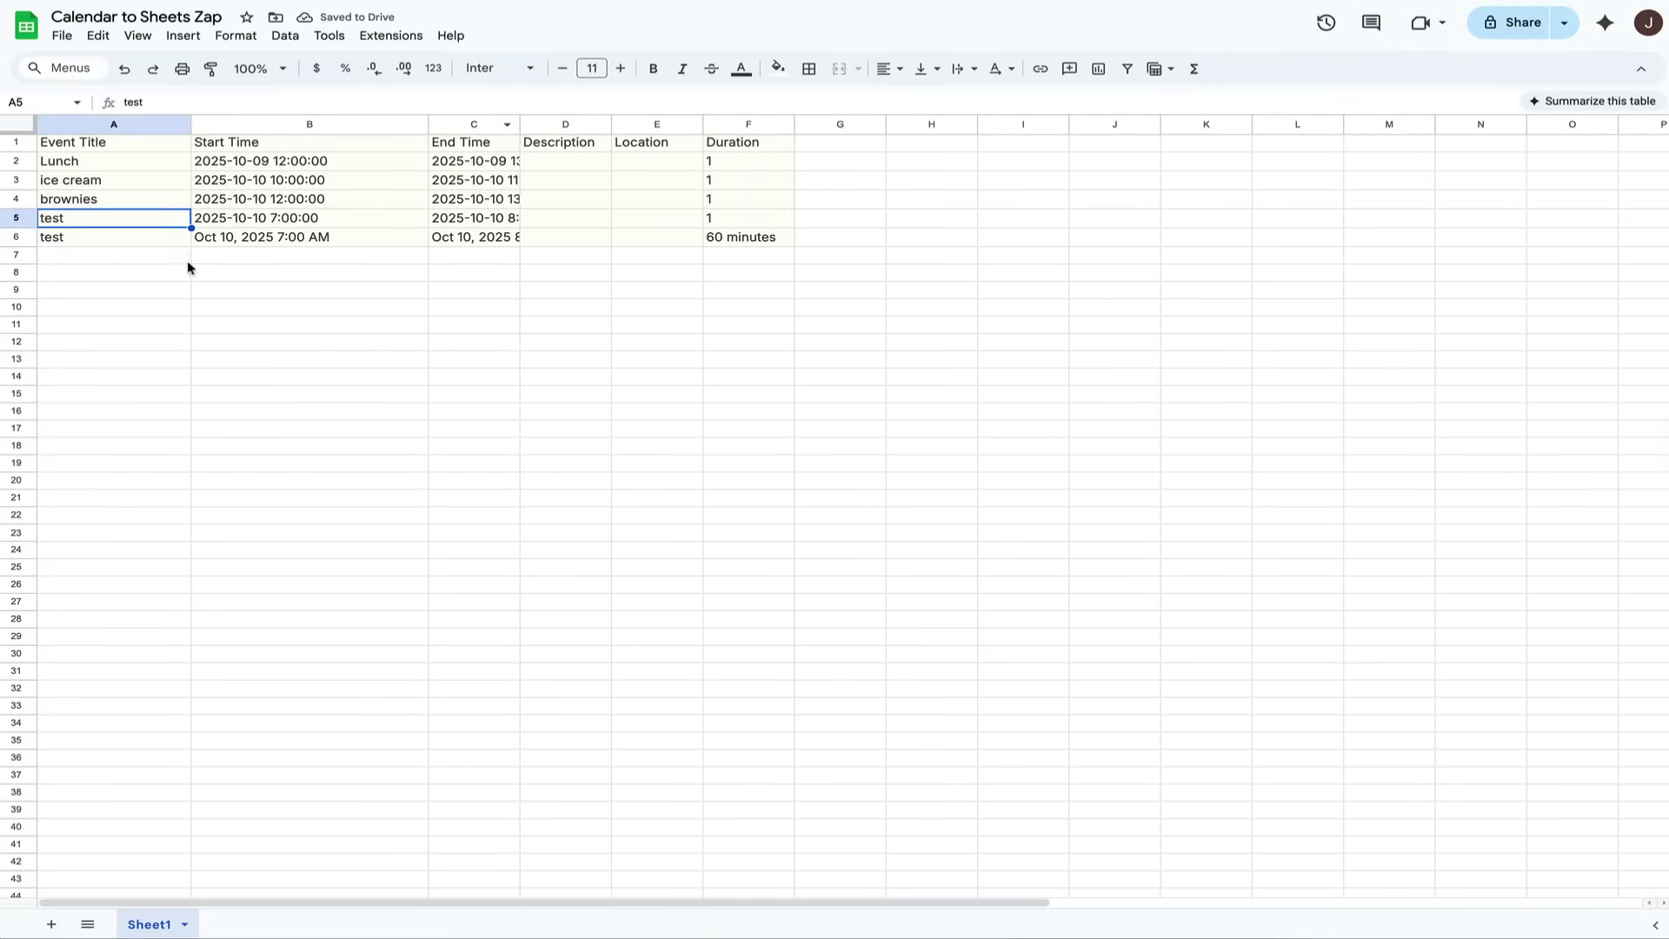
click(131, 244)
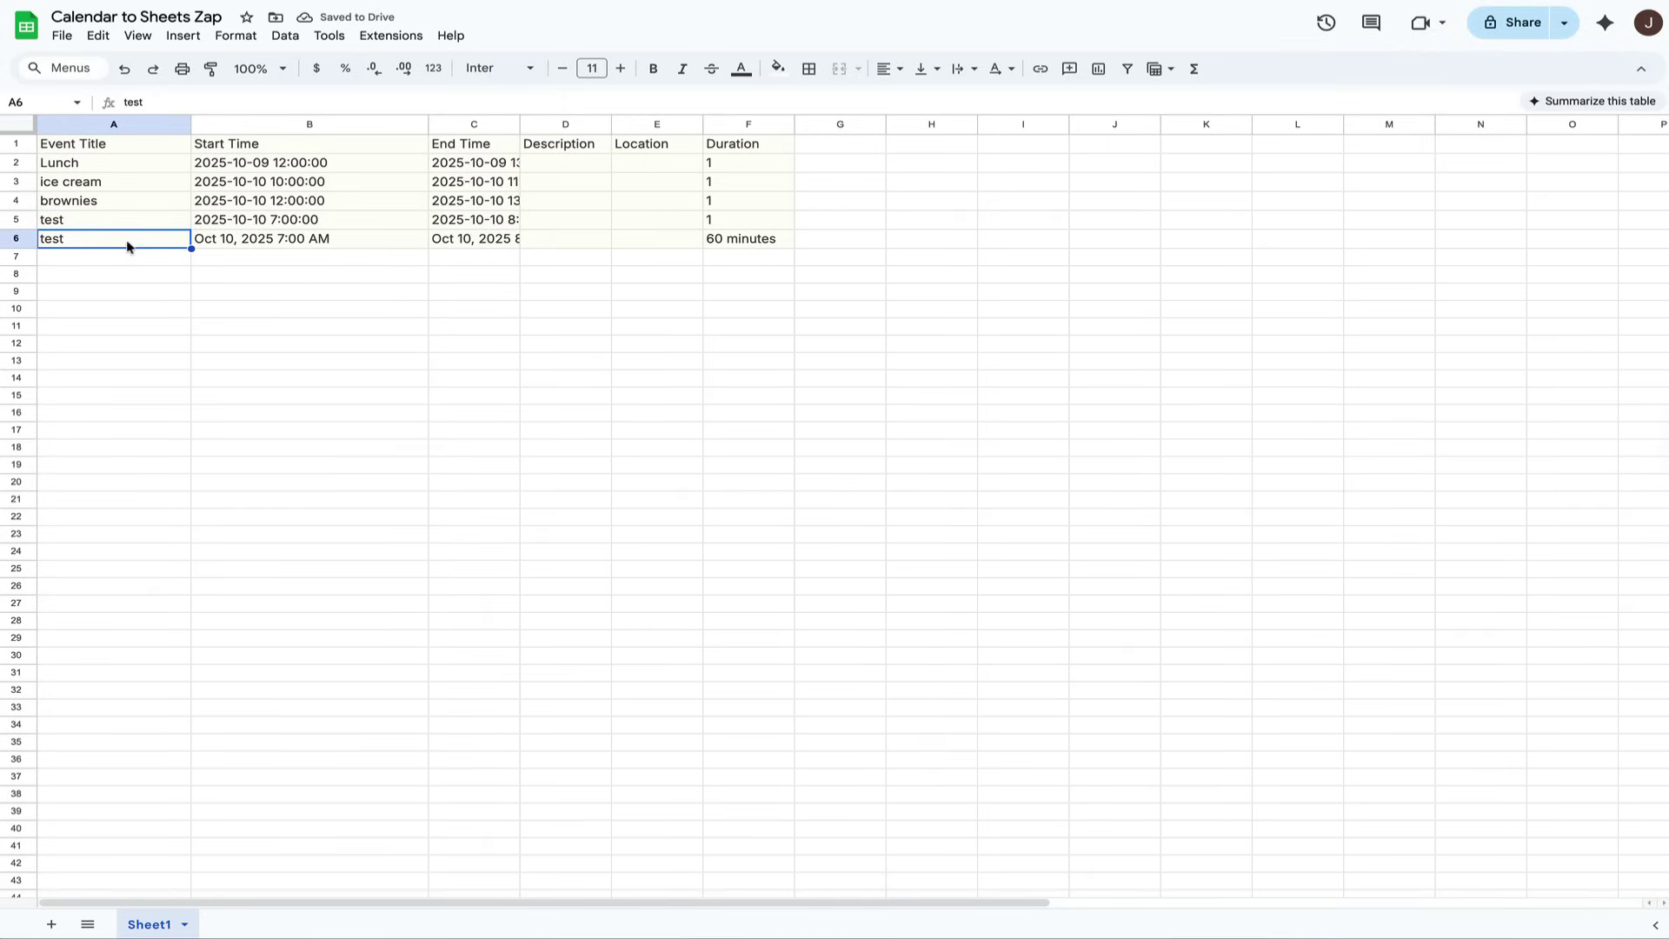
click(129, 261)
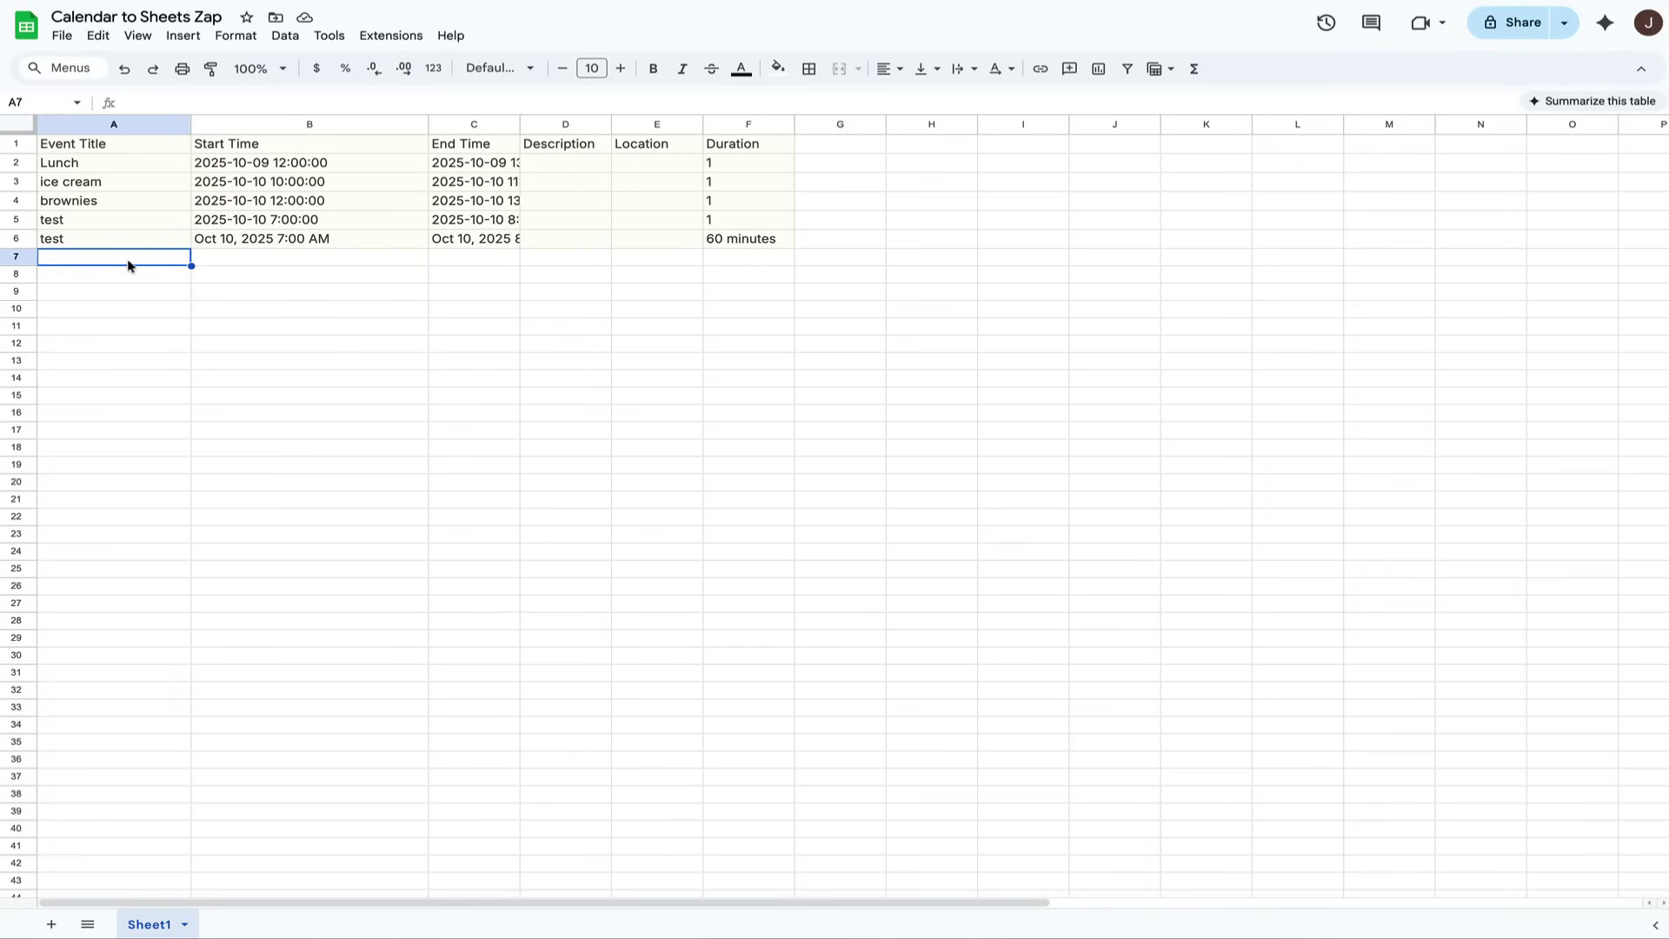
click(87, 278)
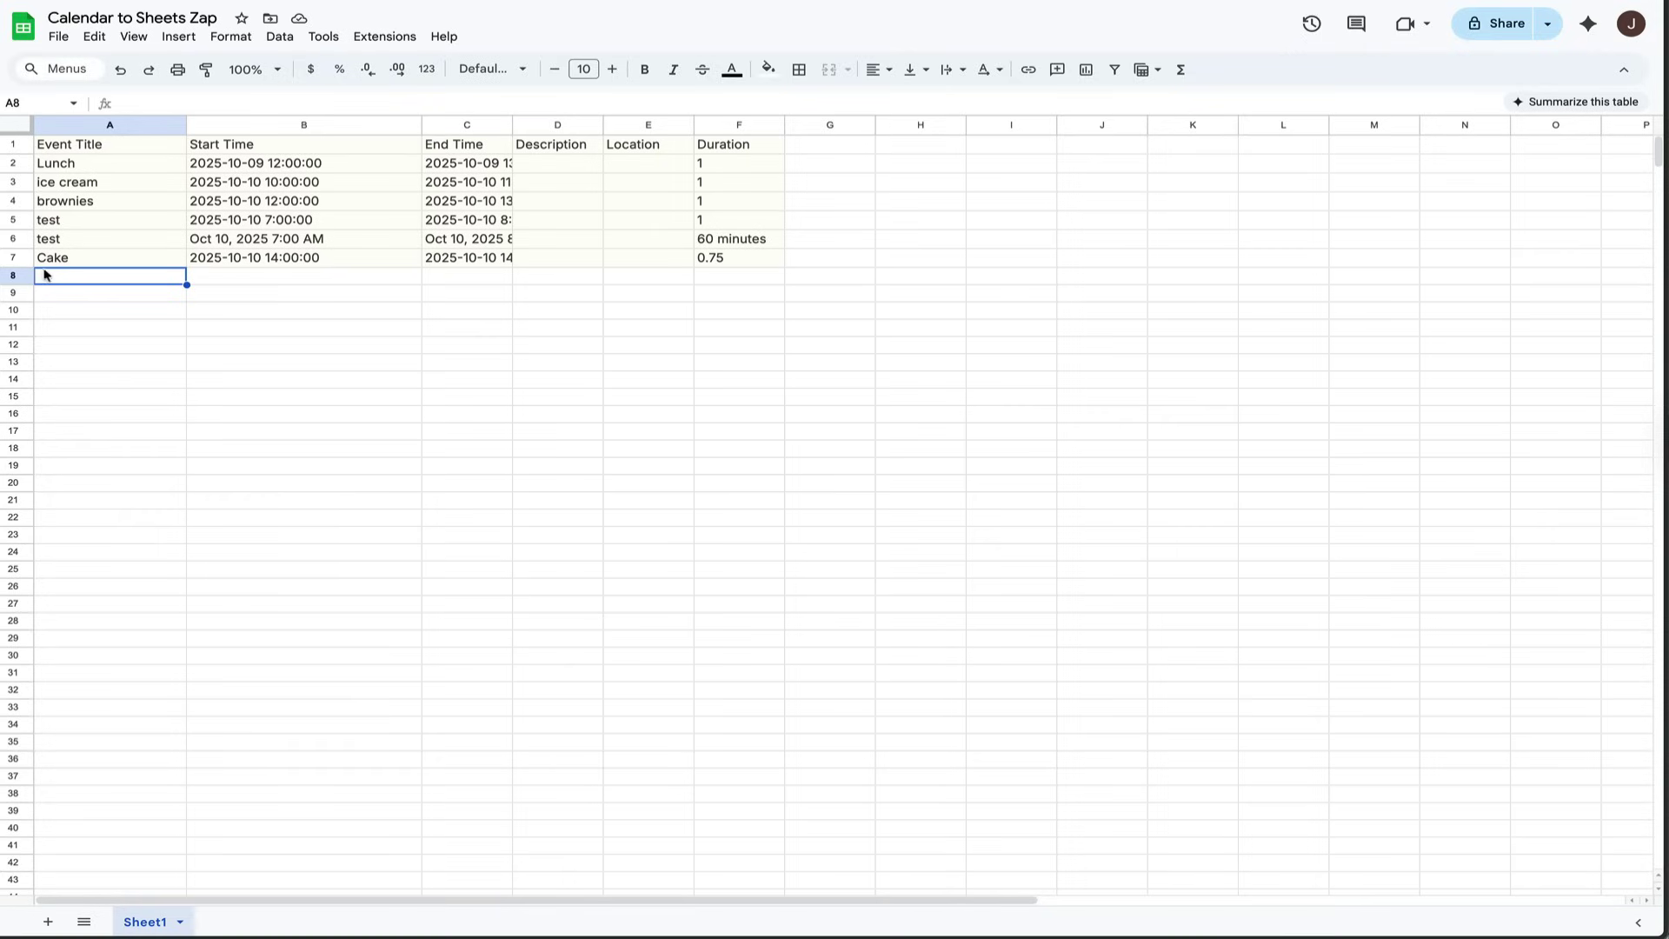
click(214, 243)
click(445, 264)
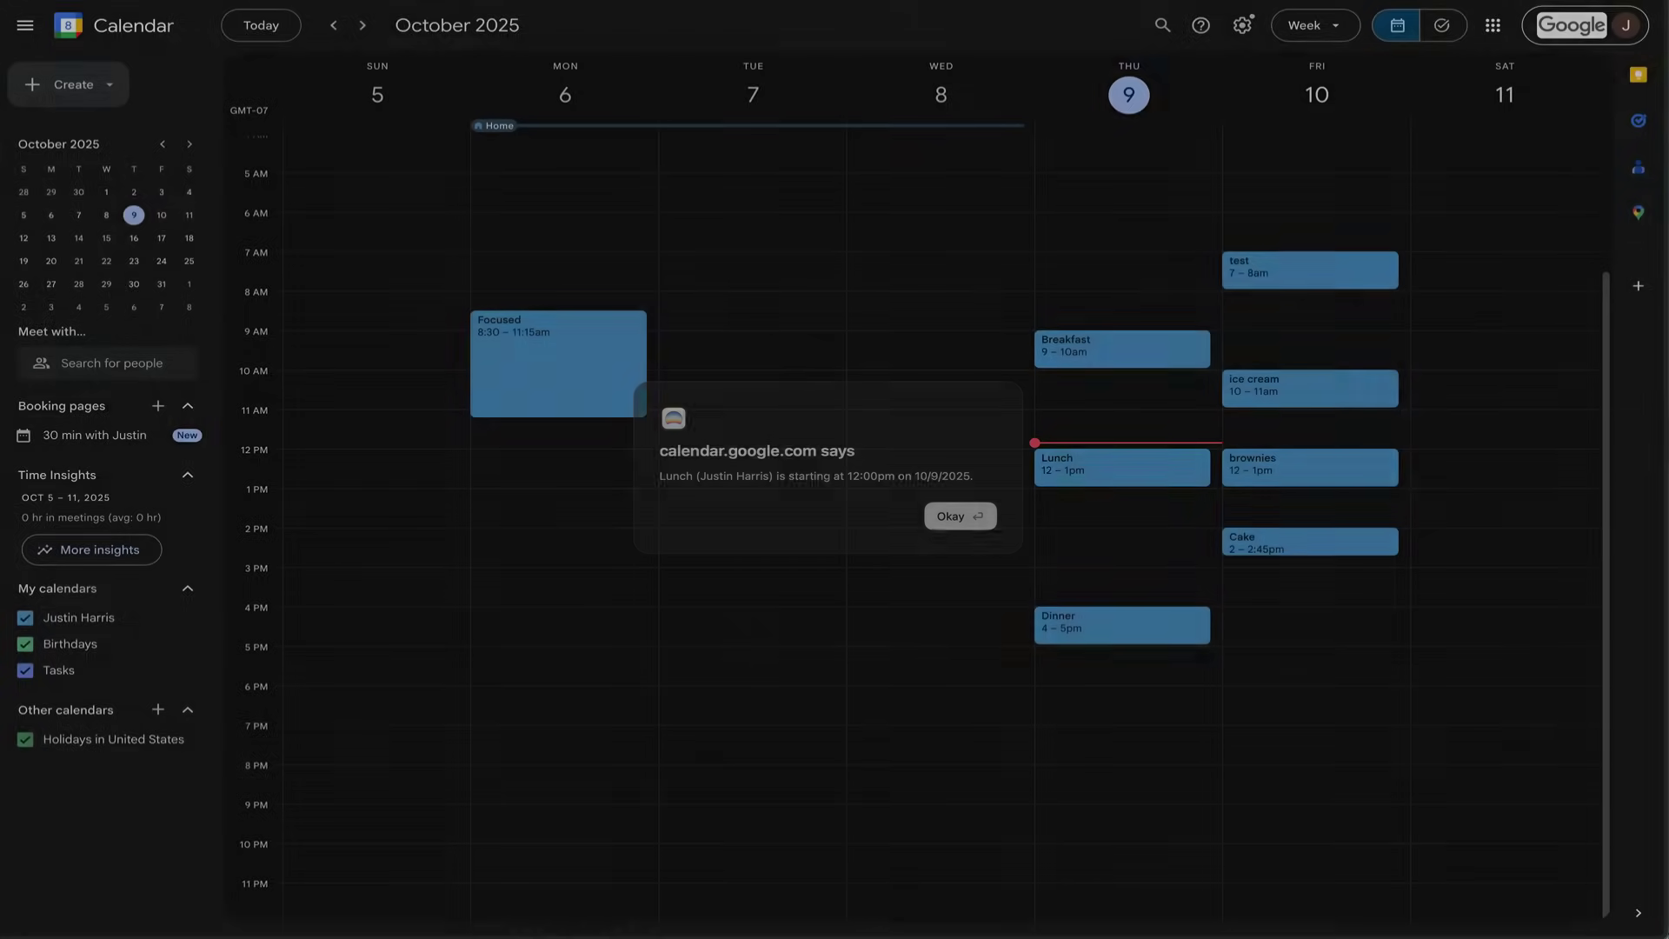
Step: Dismiss the Lunch reminder alert and open the Friday Cake event's details
click(959, 513)
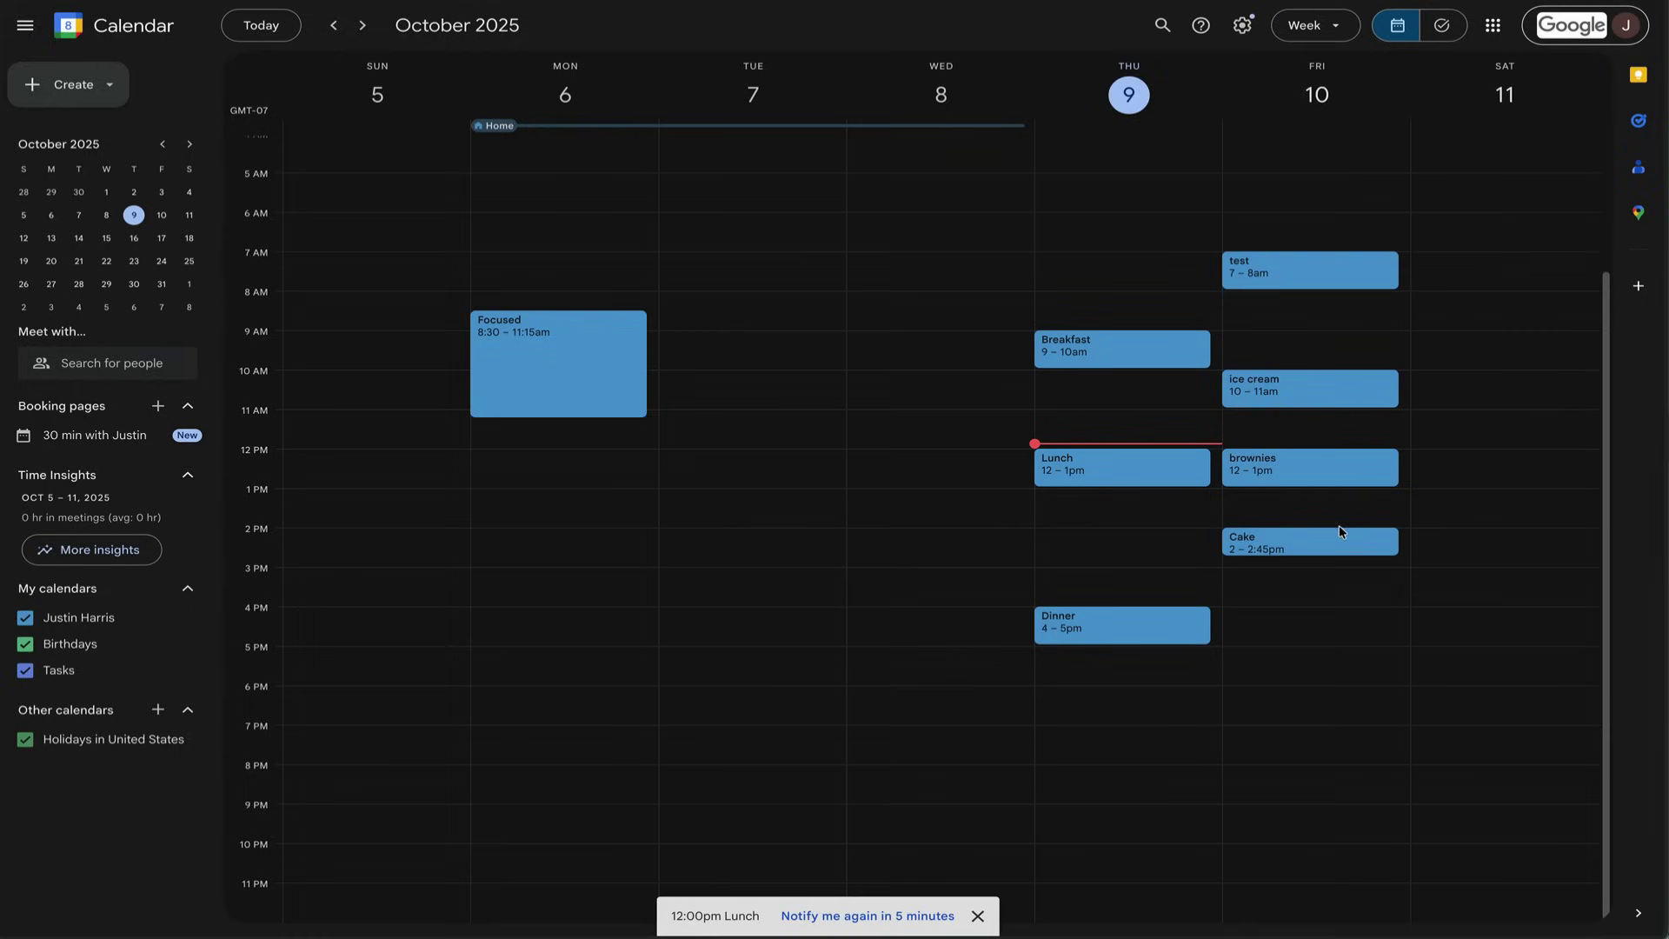
click(1330, 546)
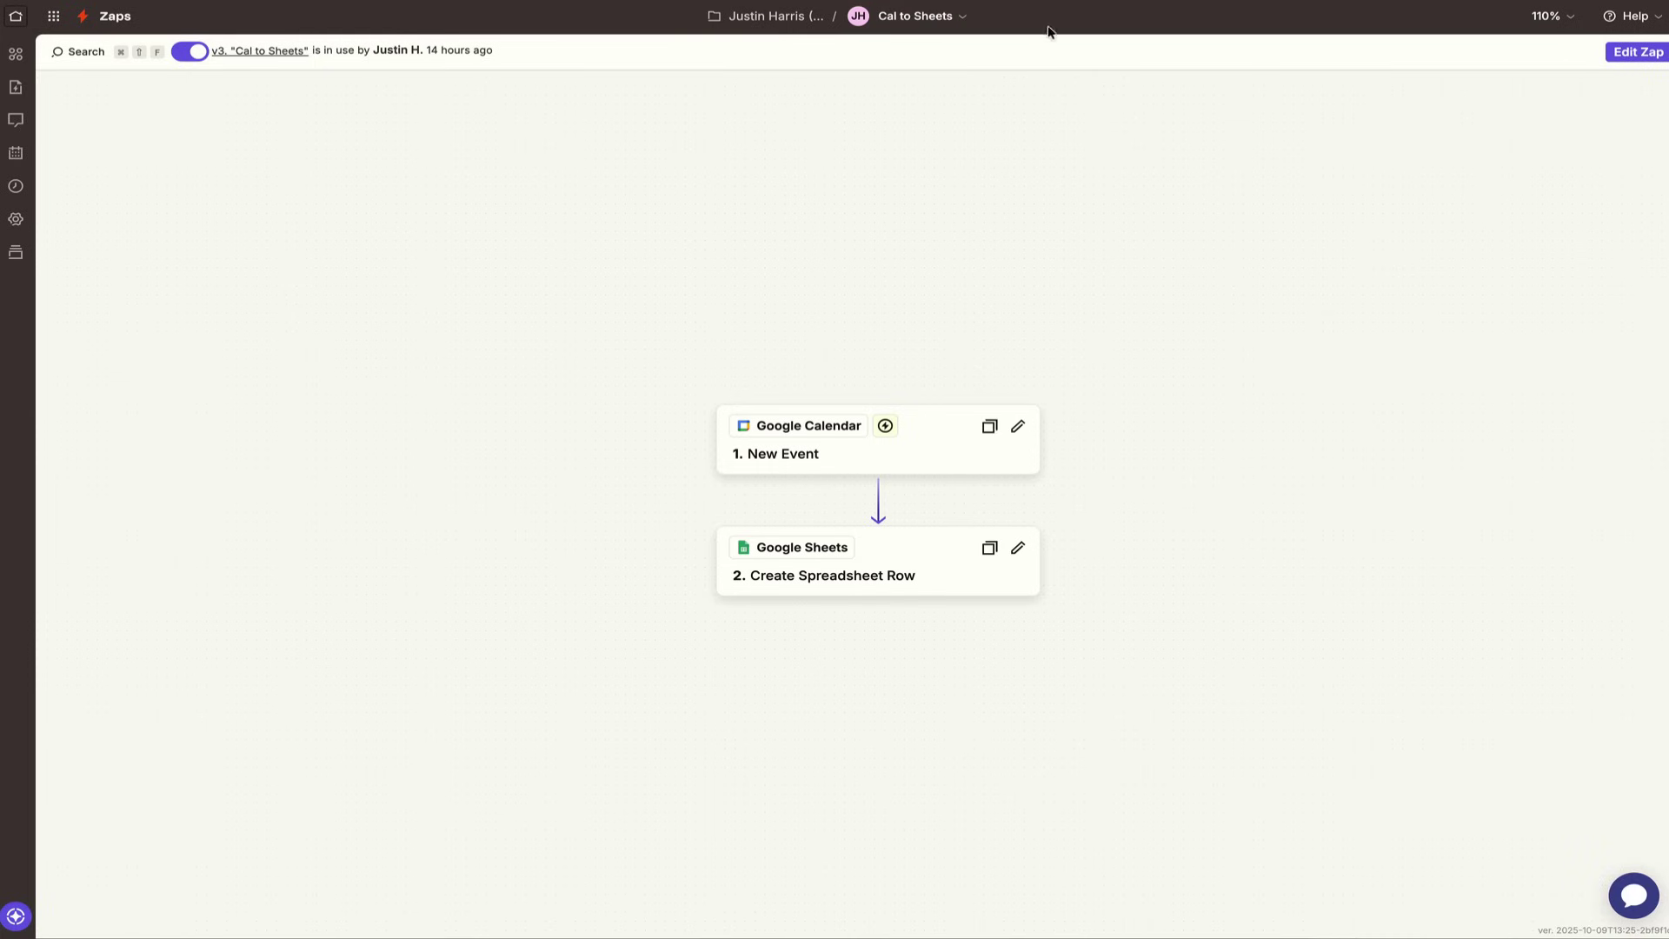
Step: Edit the Cal to Sheets Zap and view the Google Sheets step's test output
click(1637, 52)
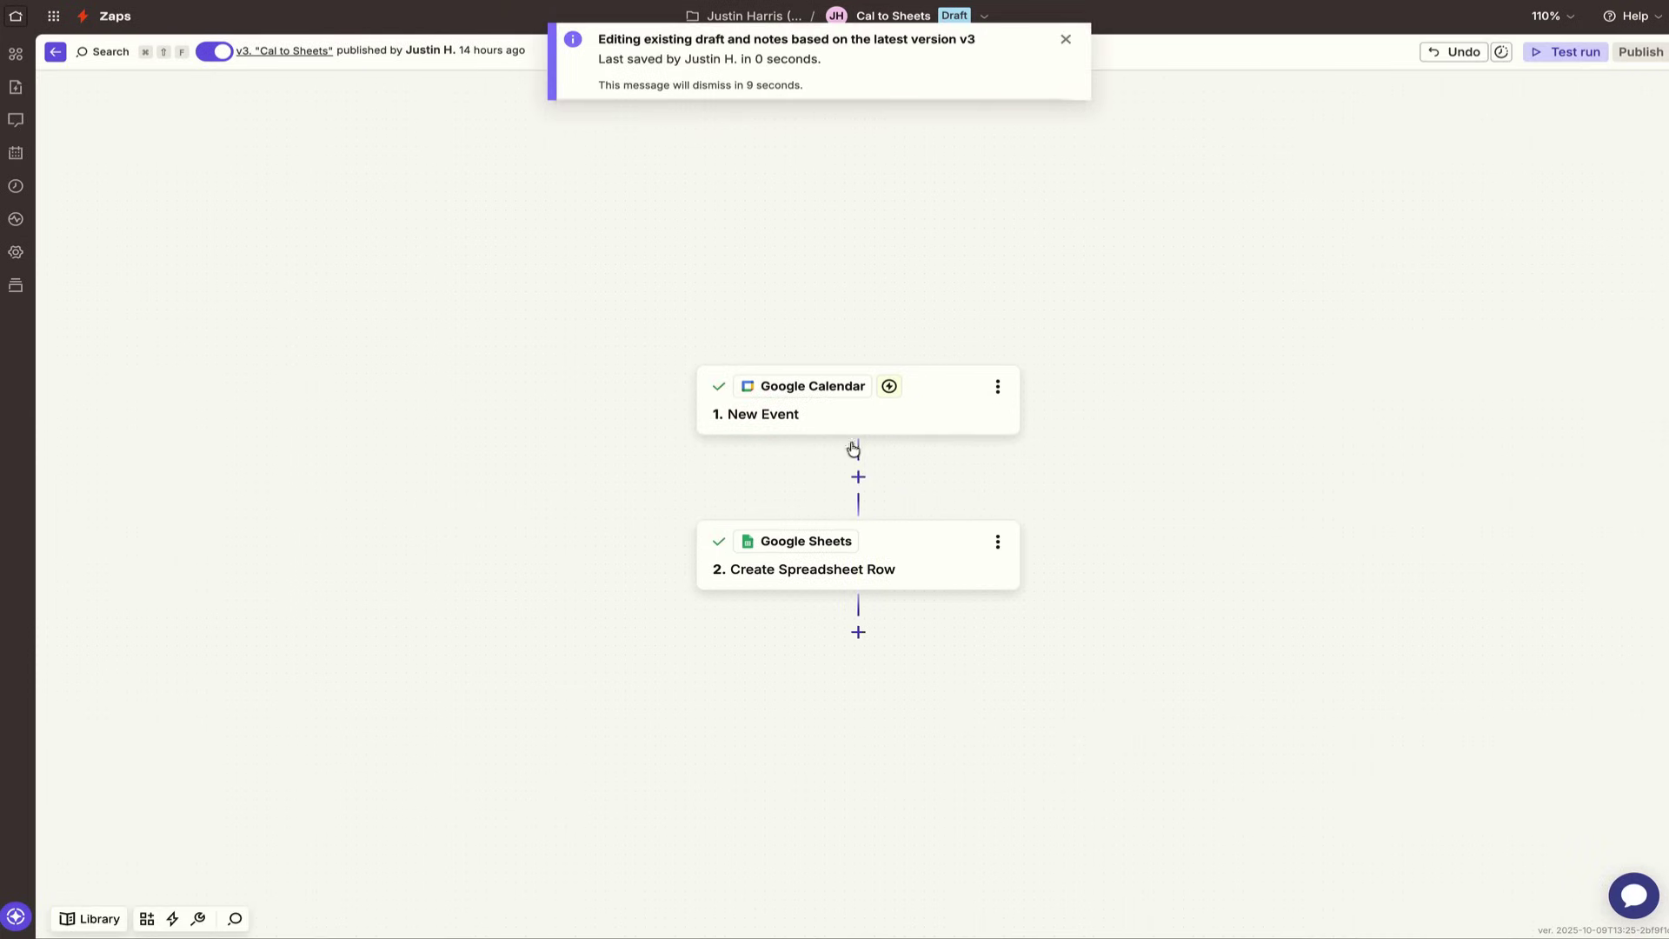
click(857, 536)
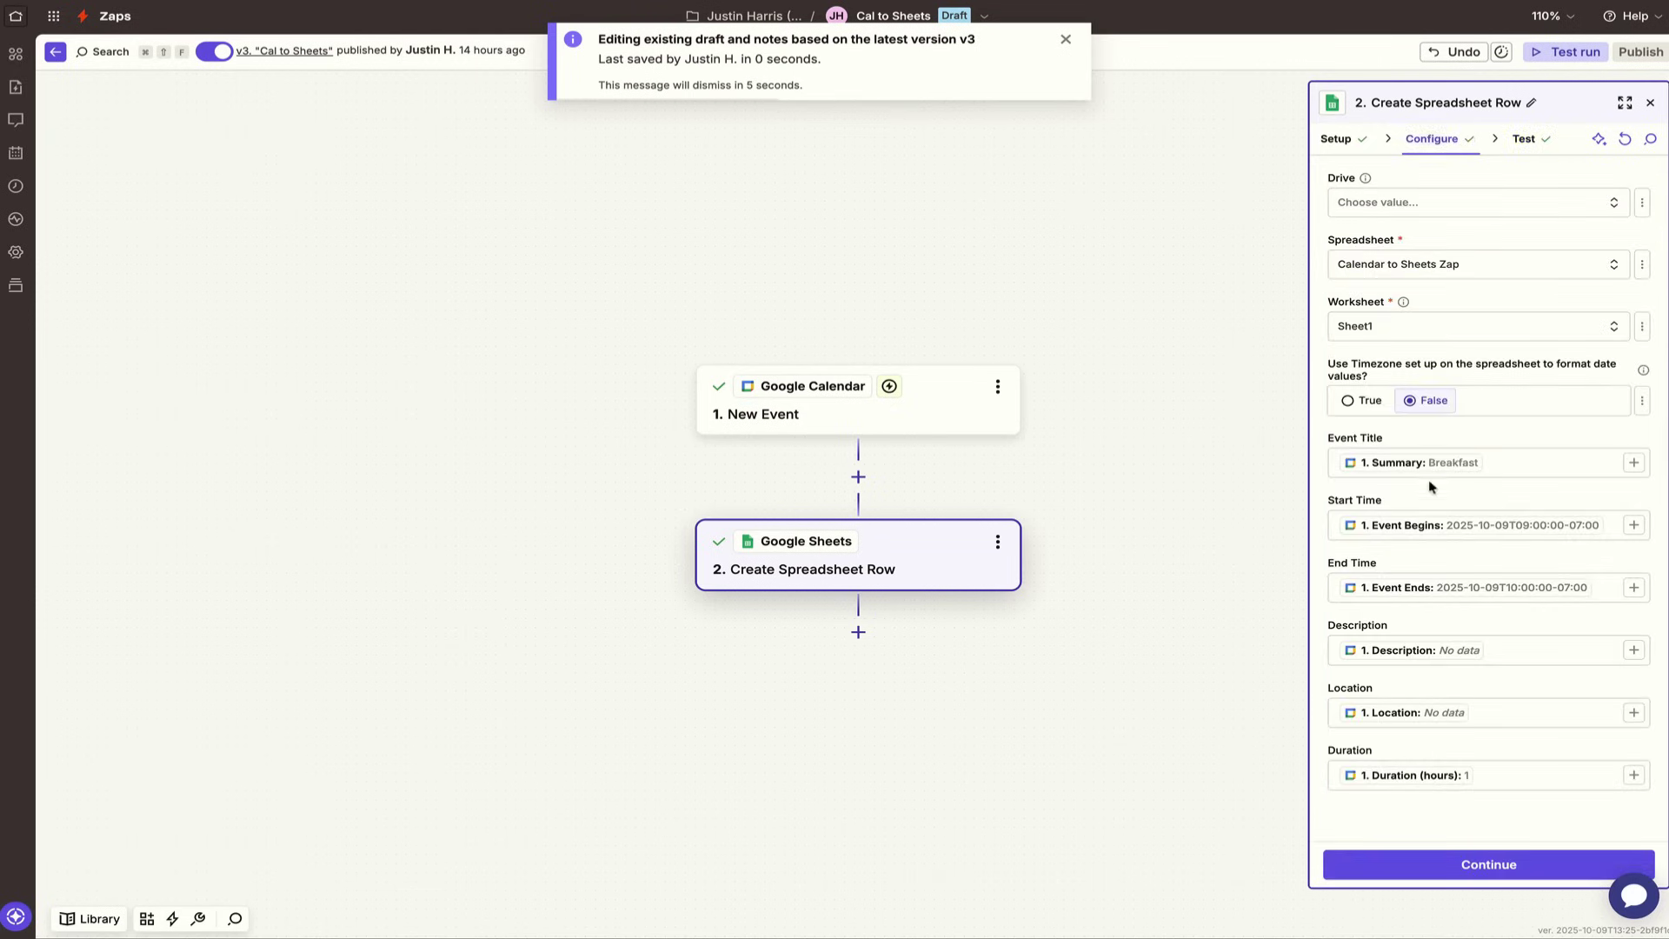
click(1504, 861)
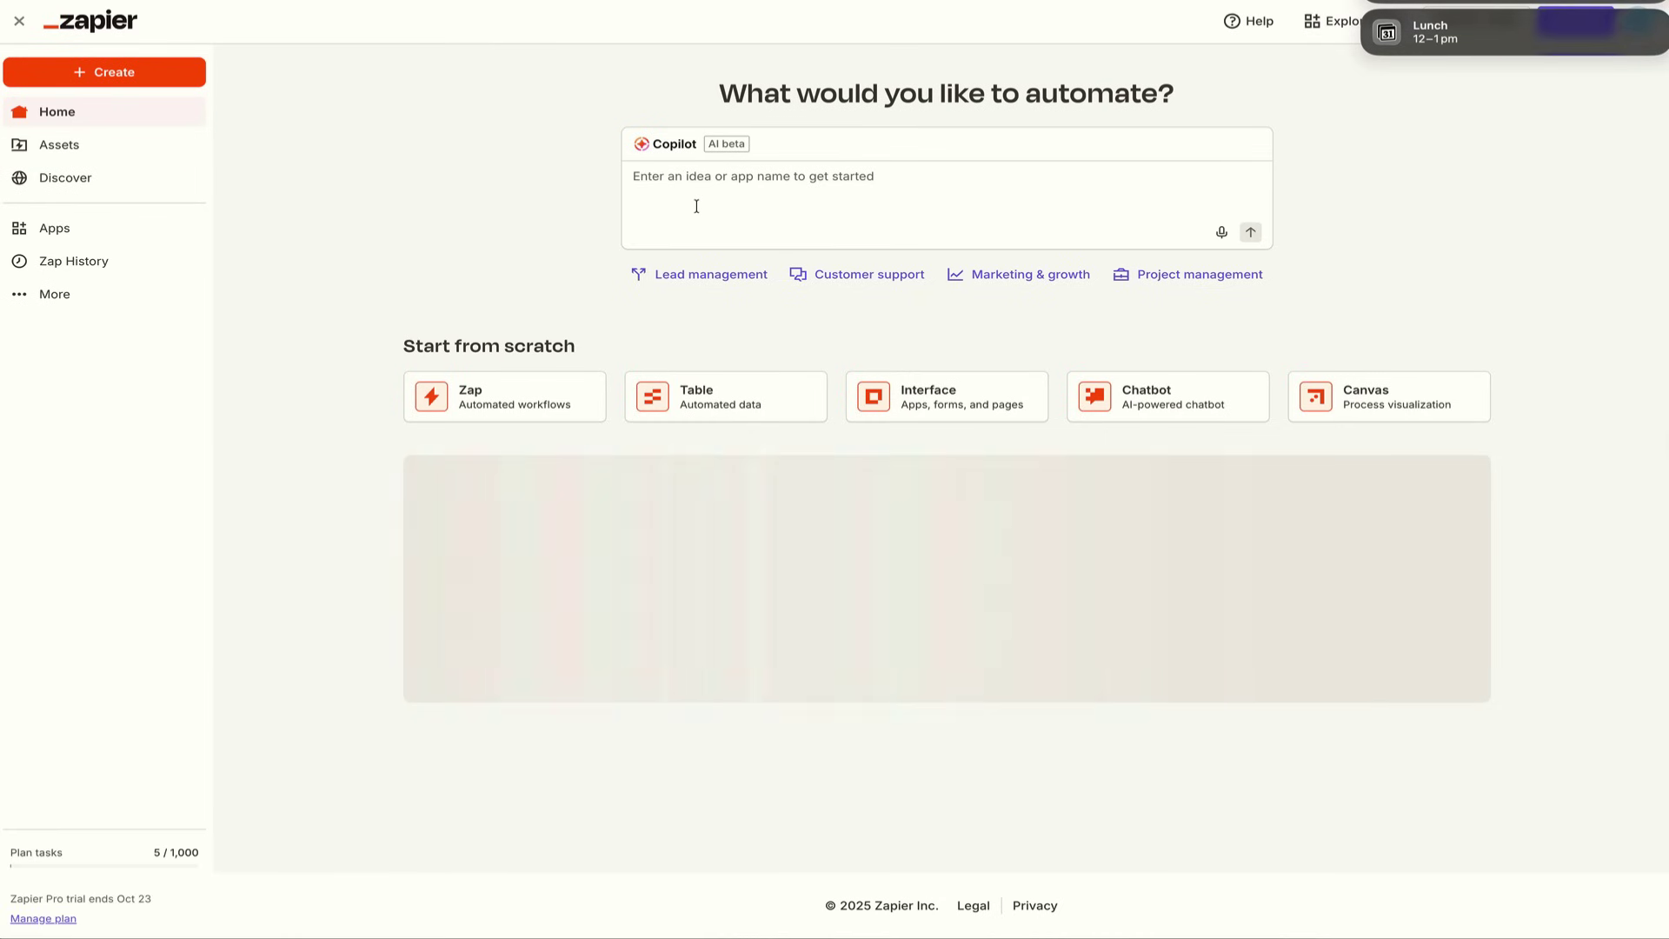
Step: Focus the Copilot prompt on the Zapier home page, then dismiss its suggestions
click(697, 205)
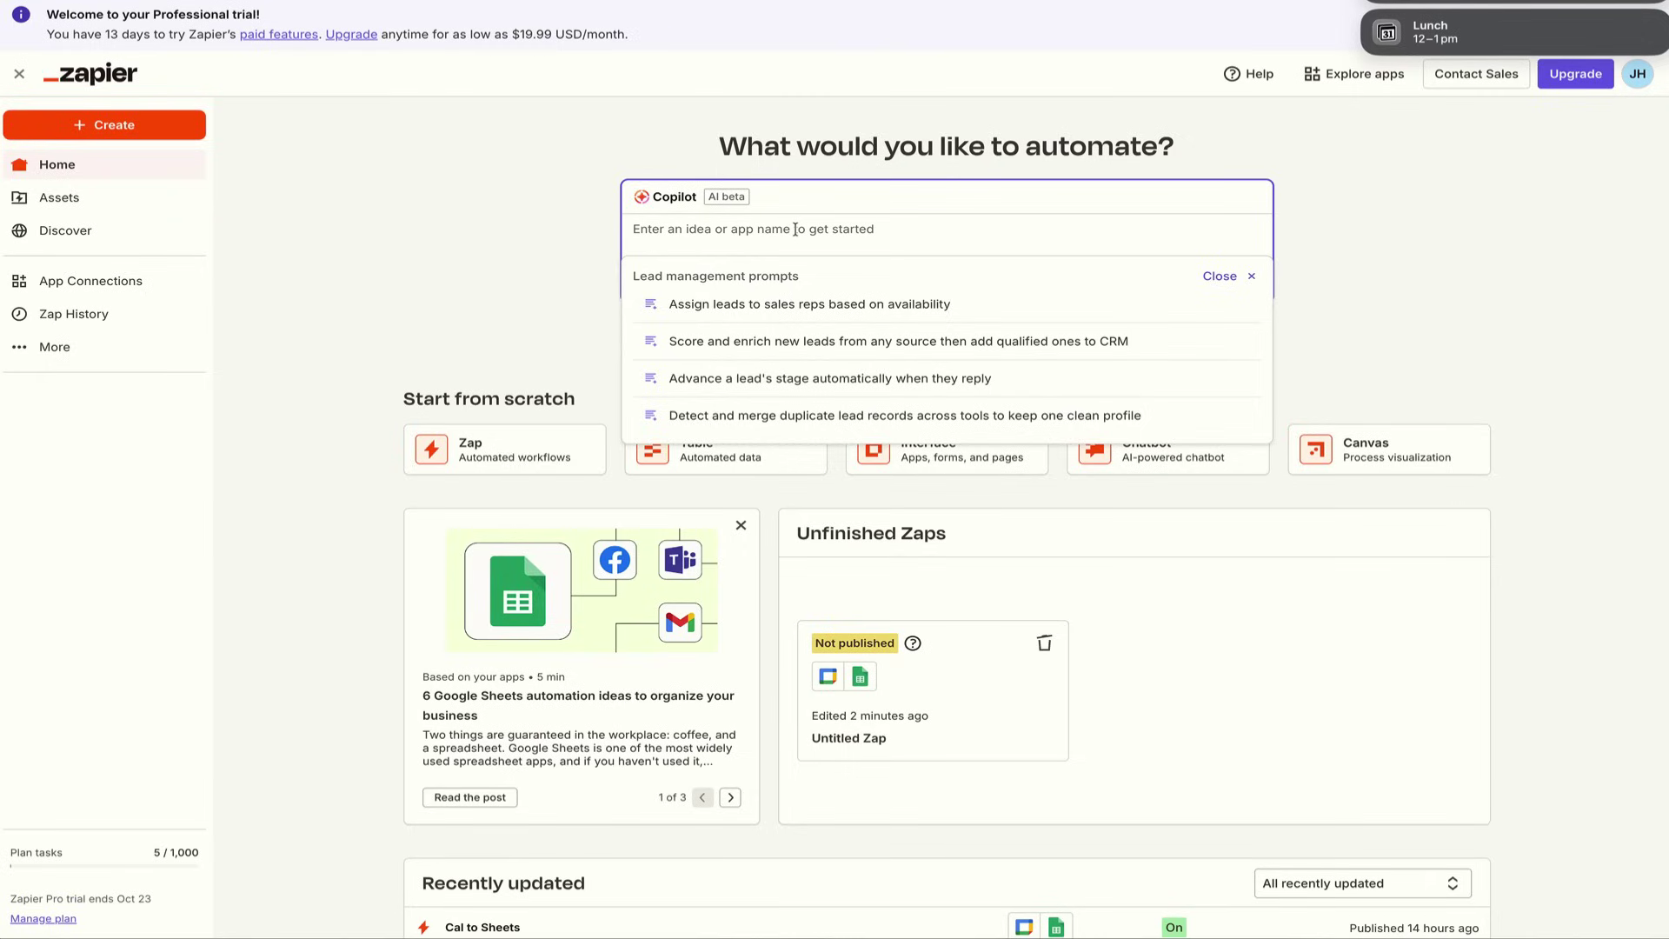
click(1301, 219)
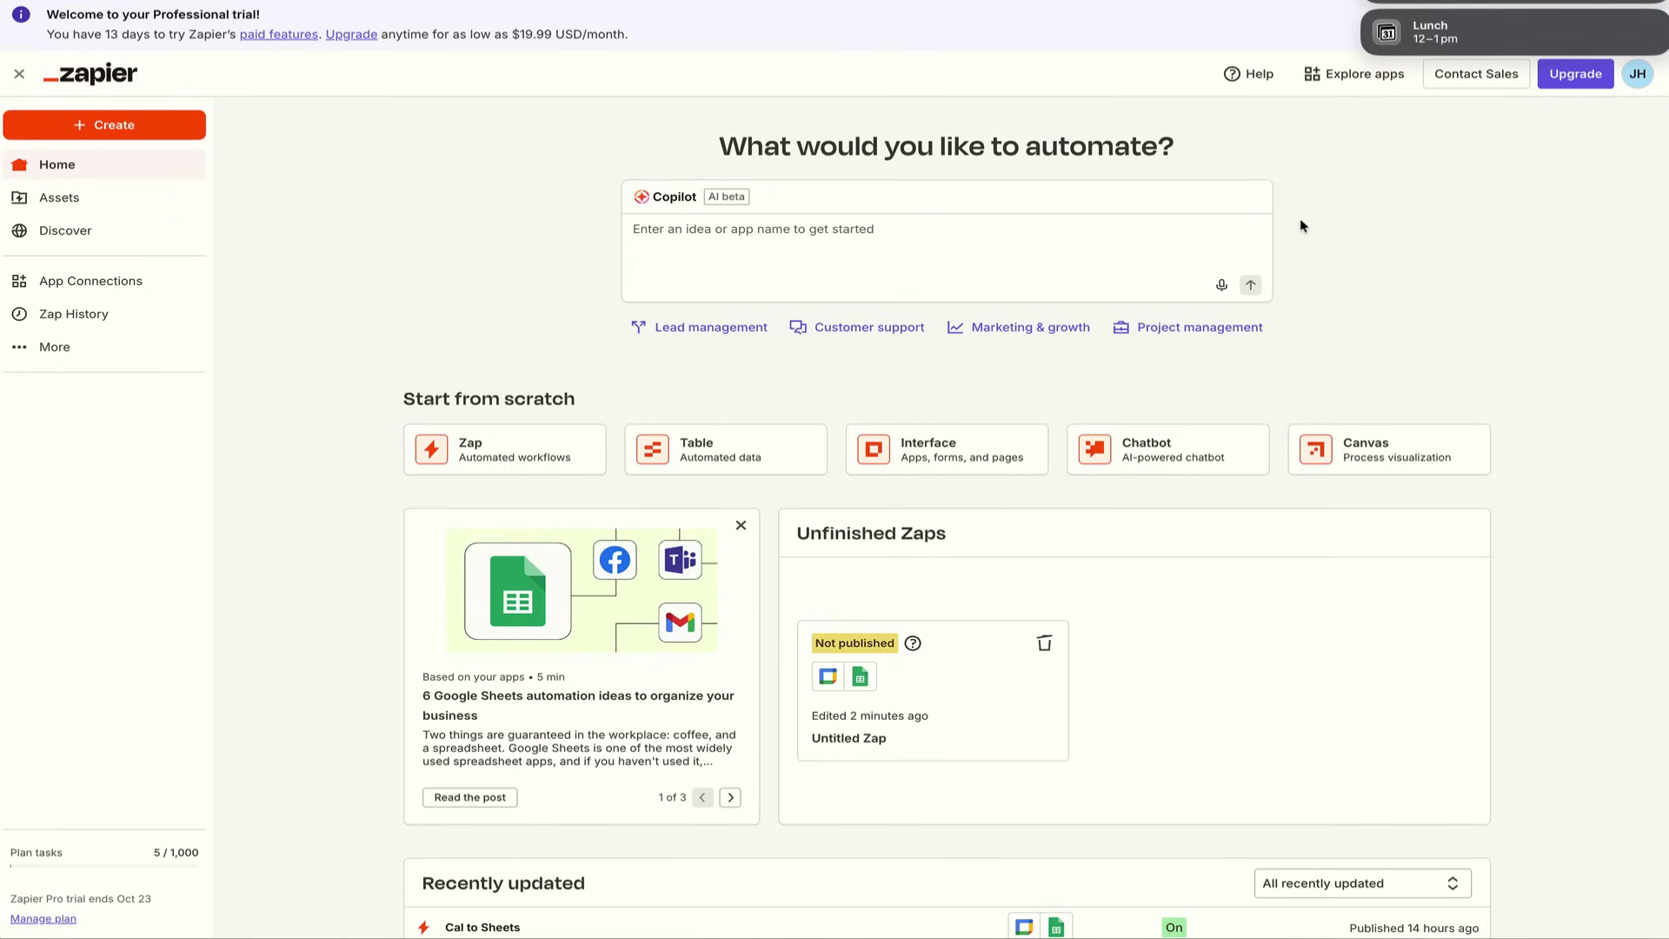